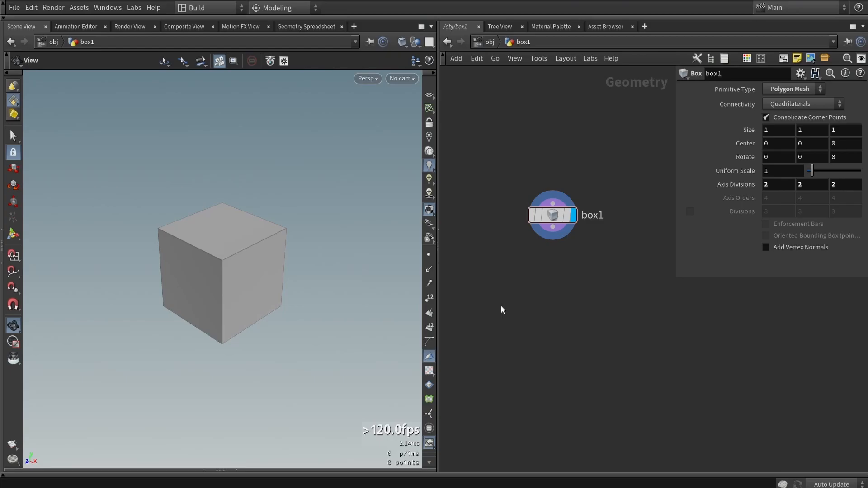
Examine the default folders of the New Project setup without creating a project, and locate the Aliases and Variables option
left_click(14, 8)
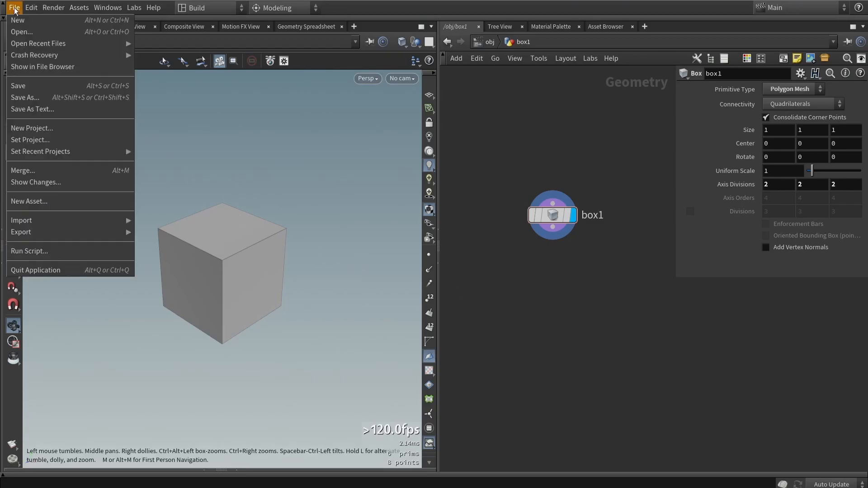
left_click(42, 128)
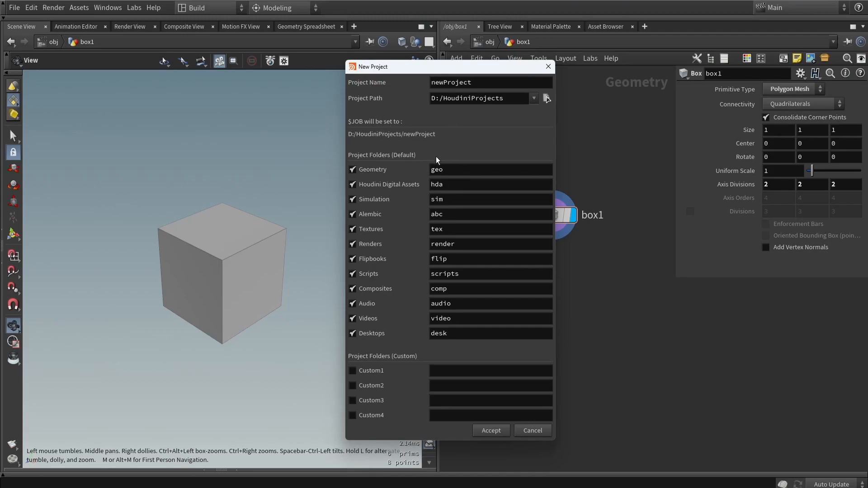
key("Escape")
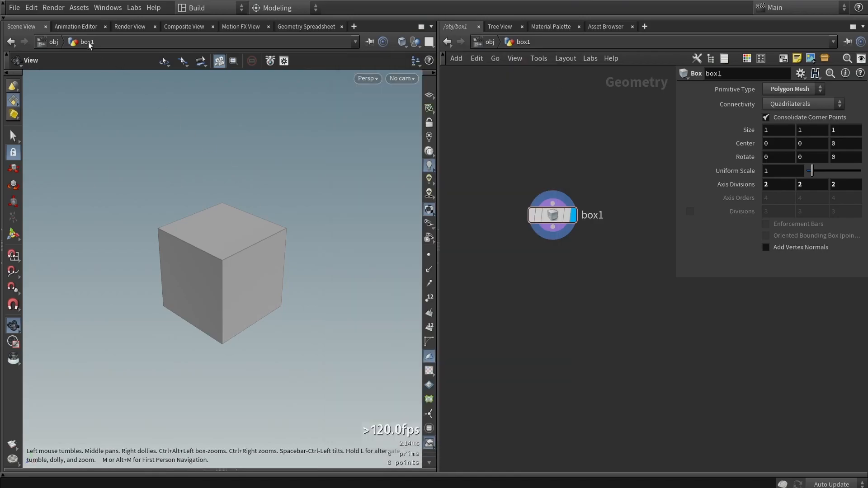
left_click(31, 7)
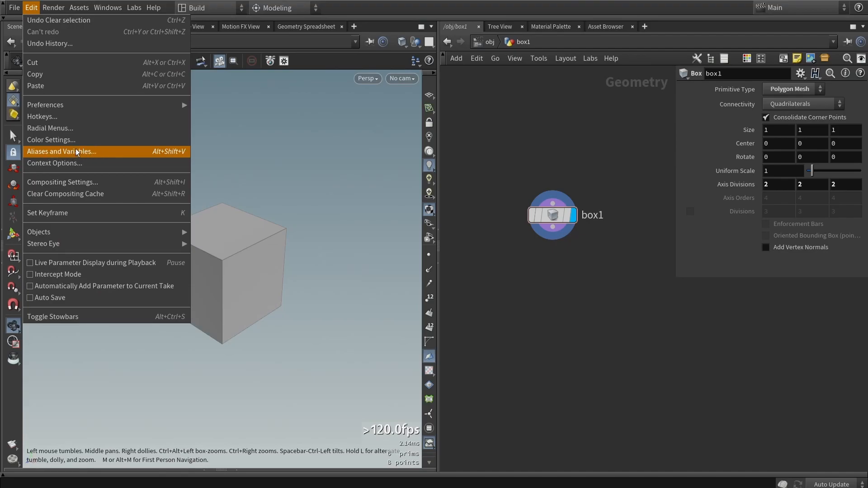
left_click(532, 334)
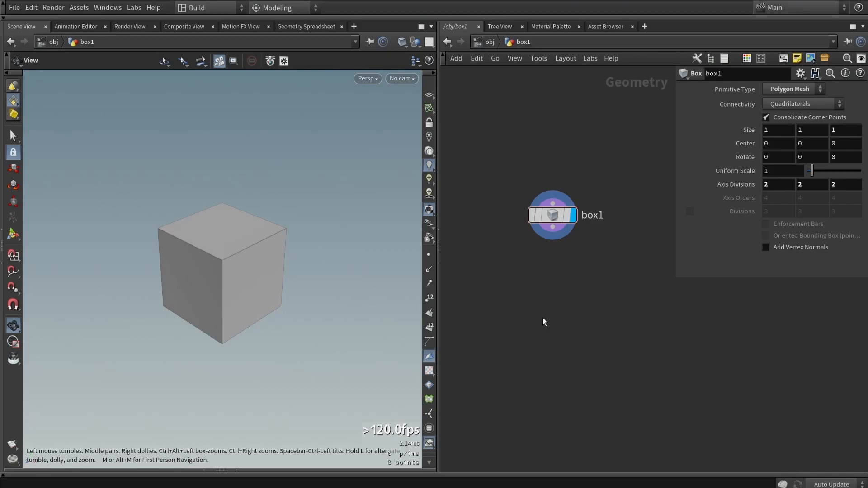
Add a ROP FBX Output node to the network below box1
key("Tab")
type("fbx")
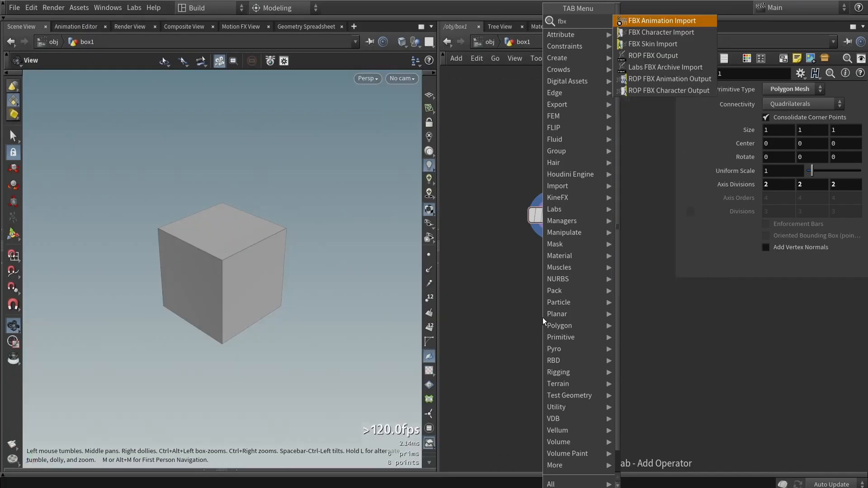
left_click(653, 55)
left_click(552, 280)
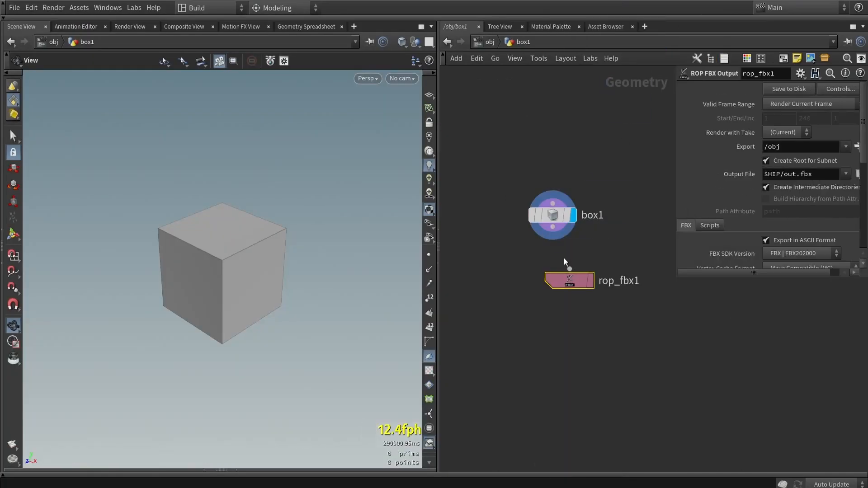
Widen the parameter area and set the FBX node's output file to $HIP/geo/out.fbx
left_click_drag(676, 278, 604, 363)
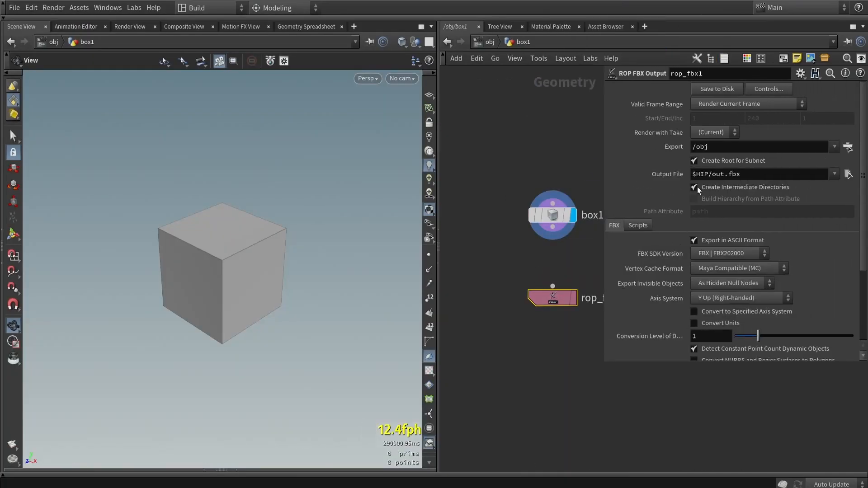
left_click(707, 177)
double_click(708, 176)
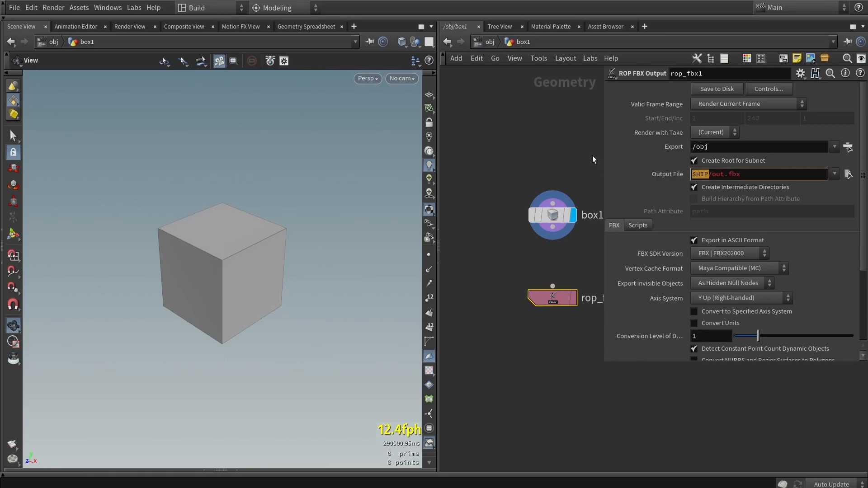
left_click(537, 144)
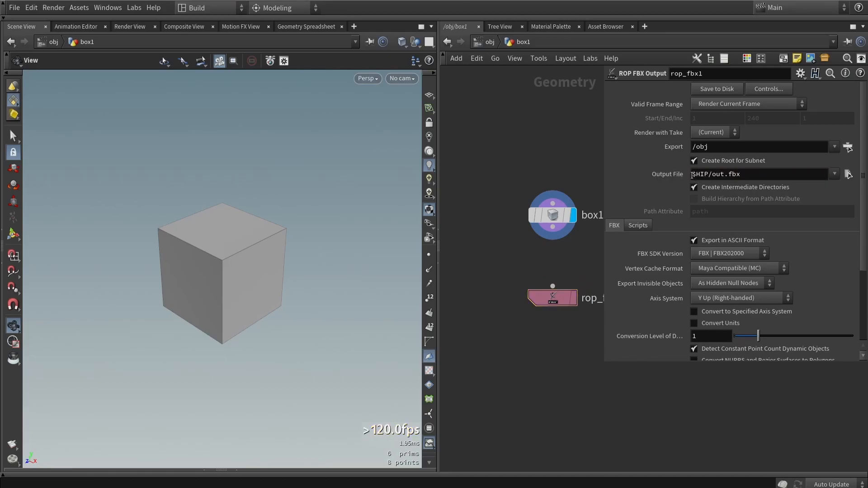
left_click_drag(711, 175, 742, 174)
left_click(715, 174)
type("geo")
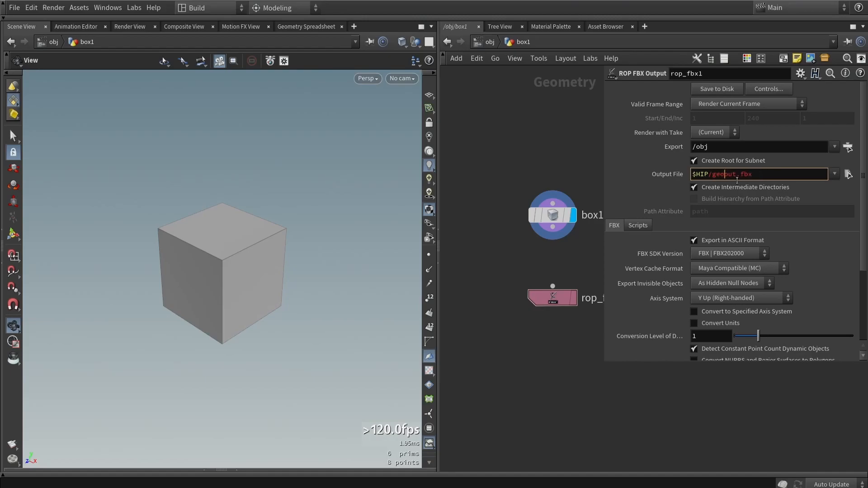
type("/")
key("Return")
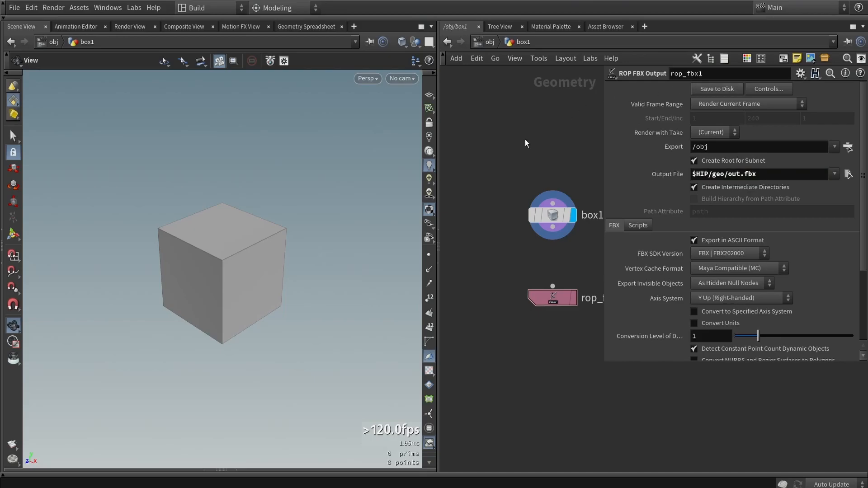
left_click_drag(709, 174, 689, 174)
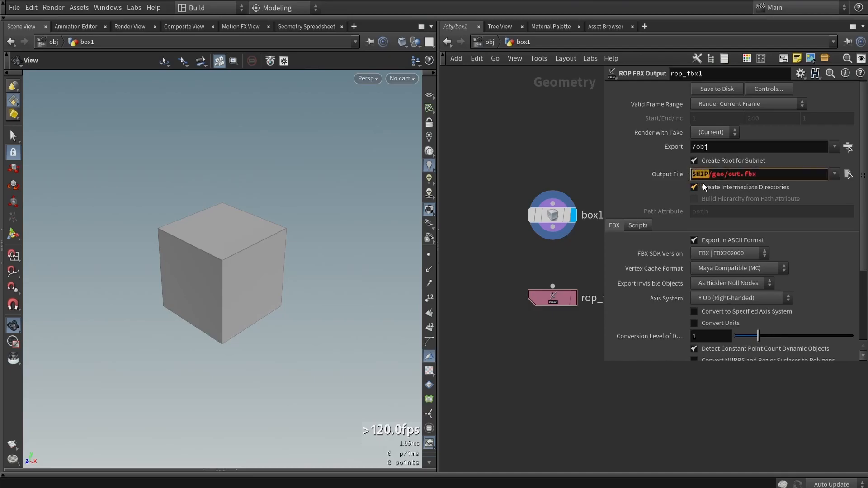
left_click_drag(711, 174, 757, 175)
left_click(536, 150)
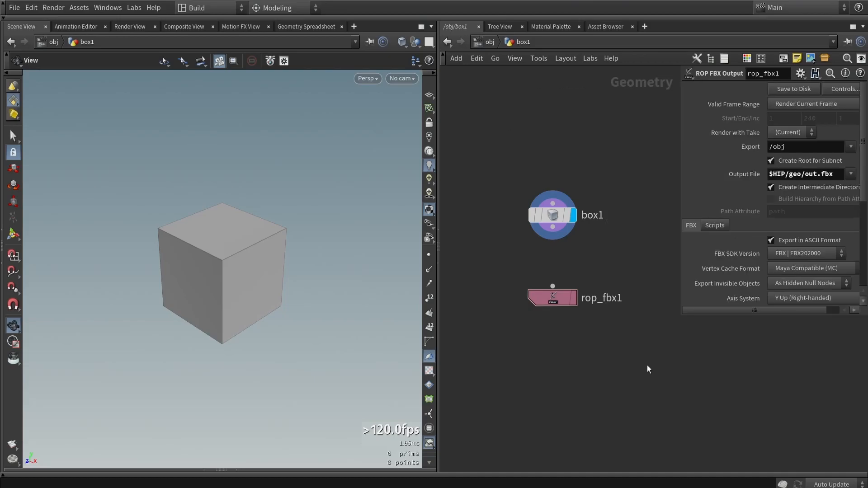
Add a File Cache node to the network below the FBX output node
key("Tab")
type("cac")
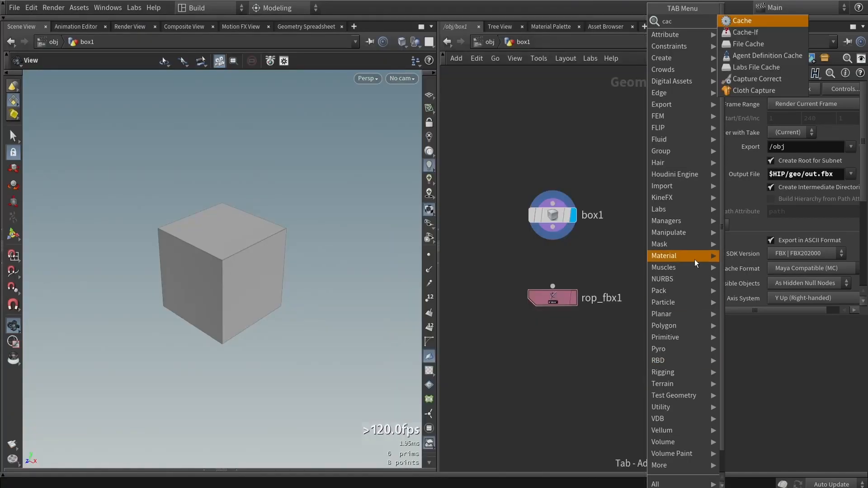
left_click(750, 43)
left_click(634, 351)
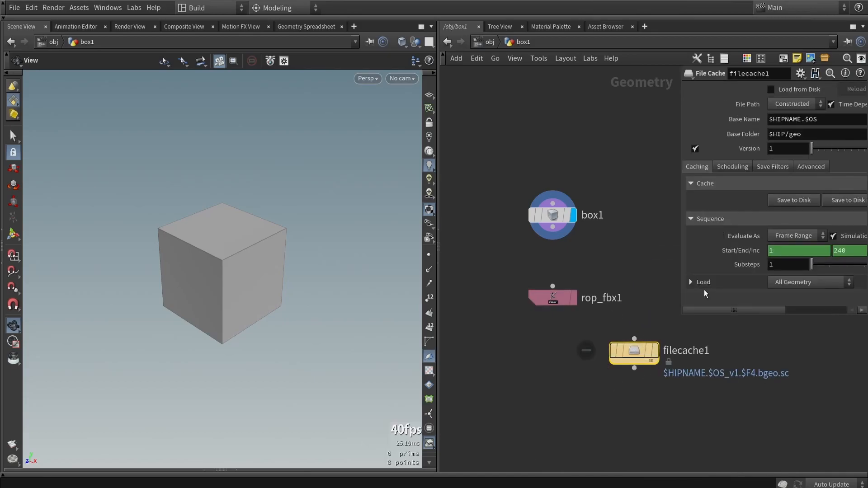
Widen the parameter area and set the File Cache node's base folder to $HIP/cache
left_click_drag(678, 315, 583, 323)
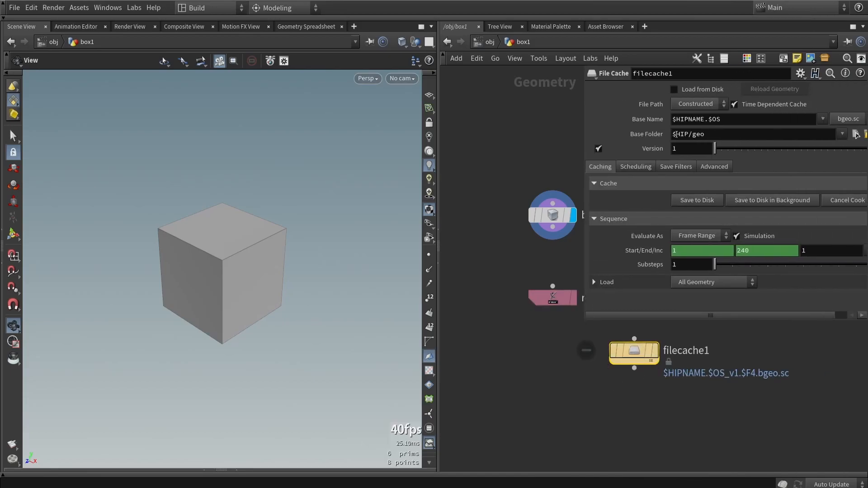
left_click(671, 135)
double_click(693, 136)
type("cache")
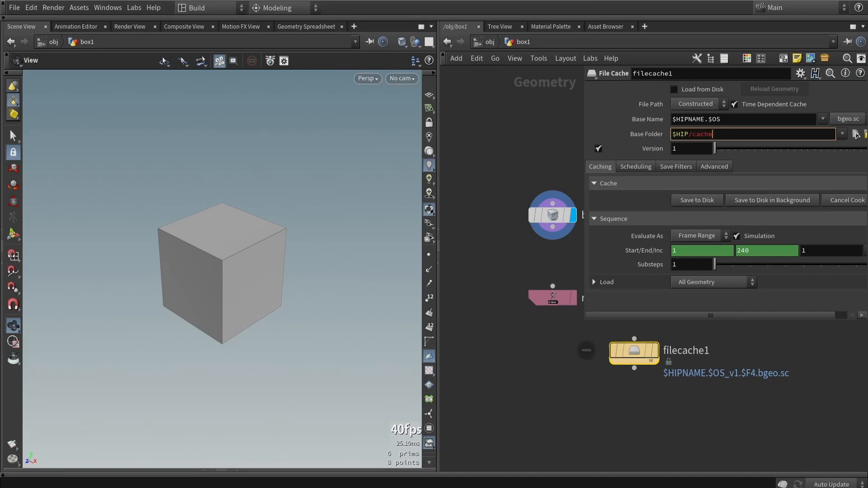
key("Return")
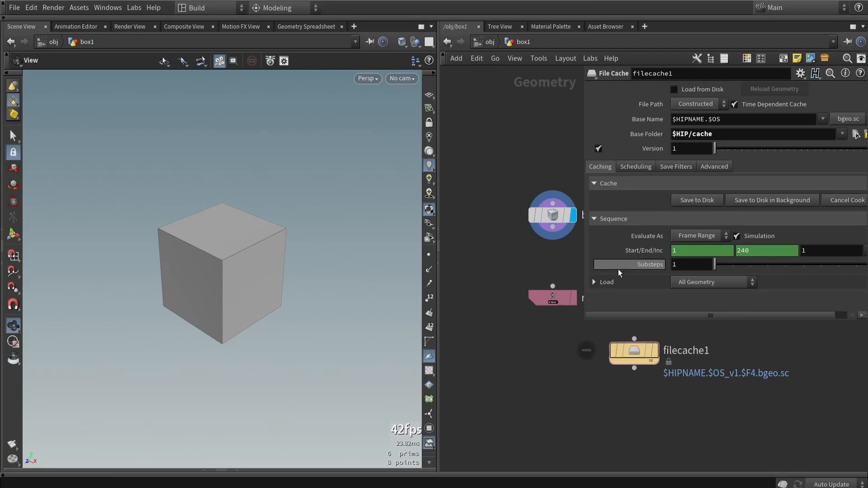
Add a TOP Geometry node in the free space below the other nodes and enter its task network
middle_click_drag(537, 411, 469, 331)
key("Tab")
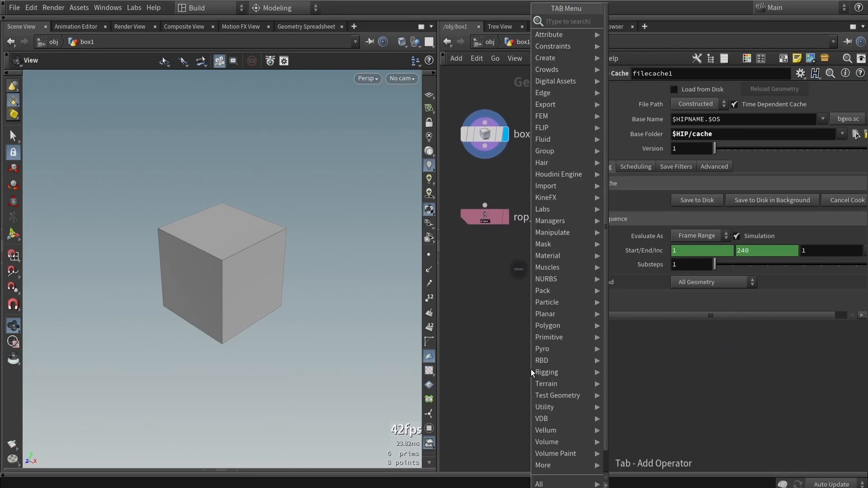
type("top")
key("Return")
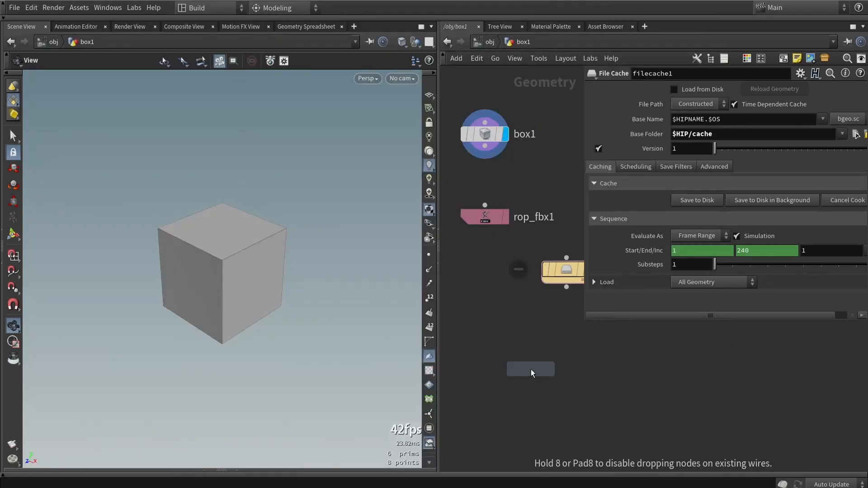
left_click(531, 370)
double_click(528, 370)
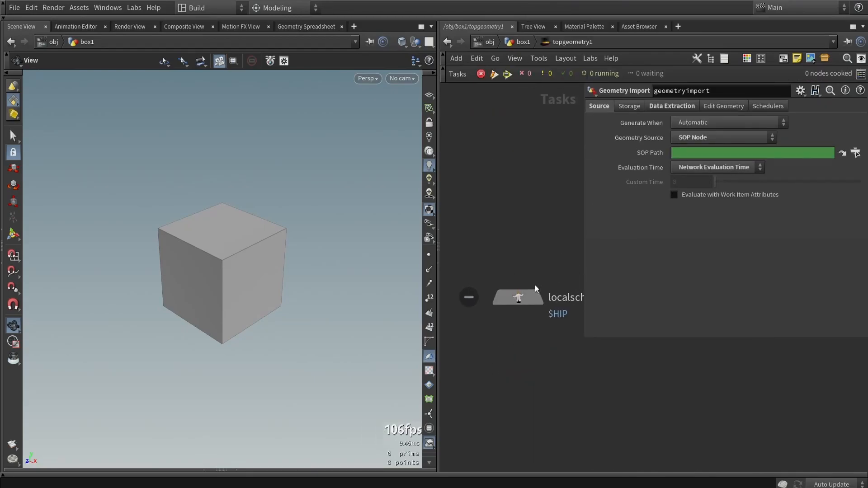
Examine the Working Directory setting of the local scheduler node
left_click(524, 299)
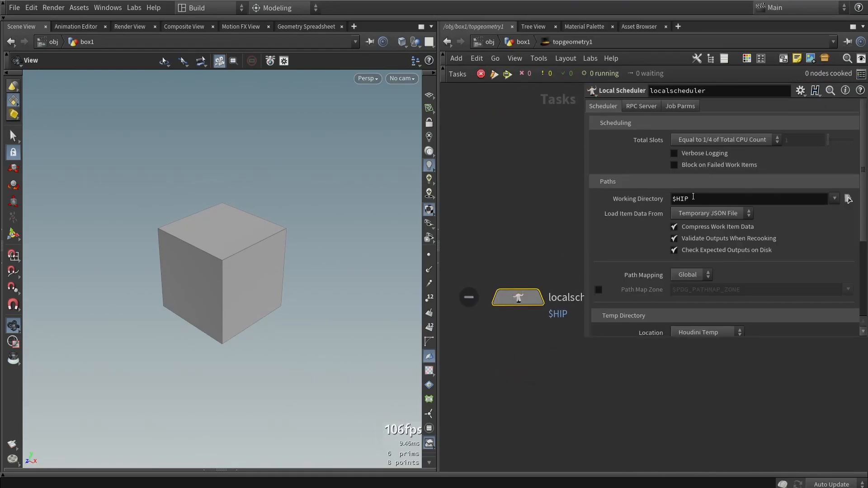
left_click(506, 219)
left_click(625, 200)
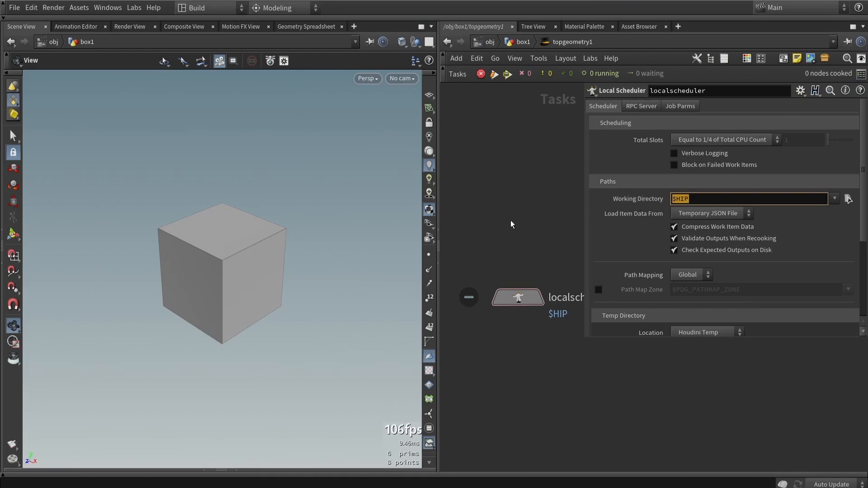
left_click(511, 199)
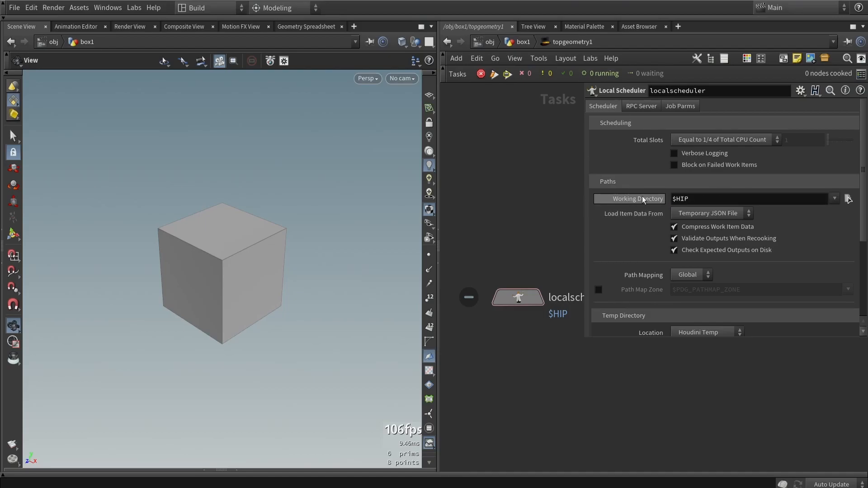
left_click_drag(691, 200, 653, 199)
left_click(527, 198)
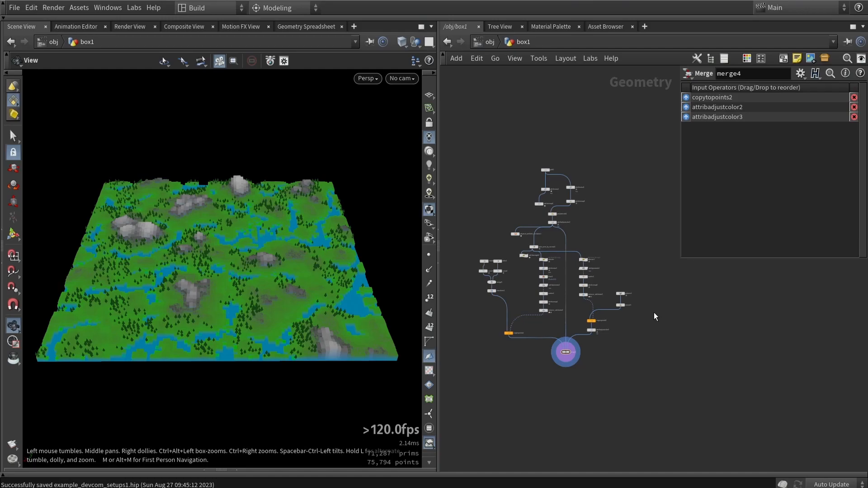
Try the automatic layout on all nodes of the terrain network and undo it
middle_click_drag(653, 313, 651, 312)
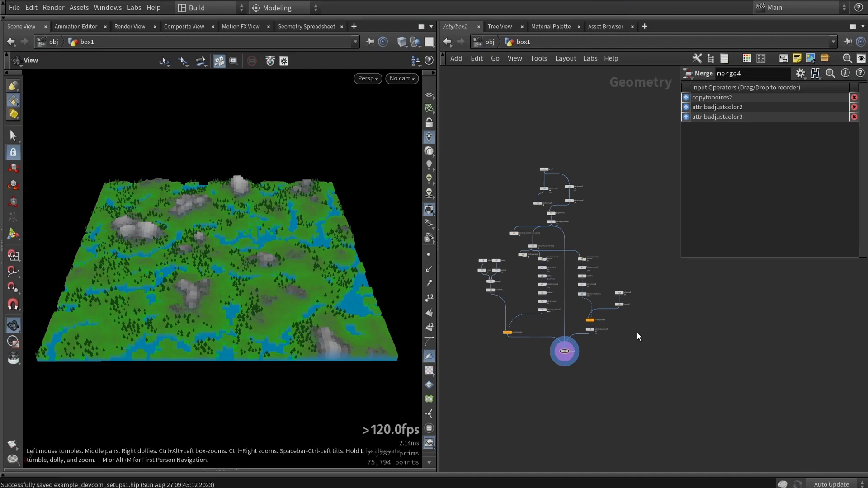
key("l")
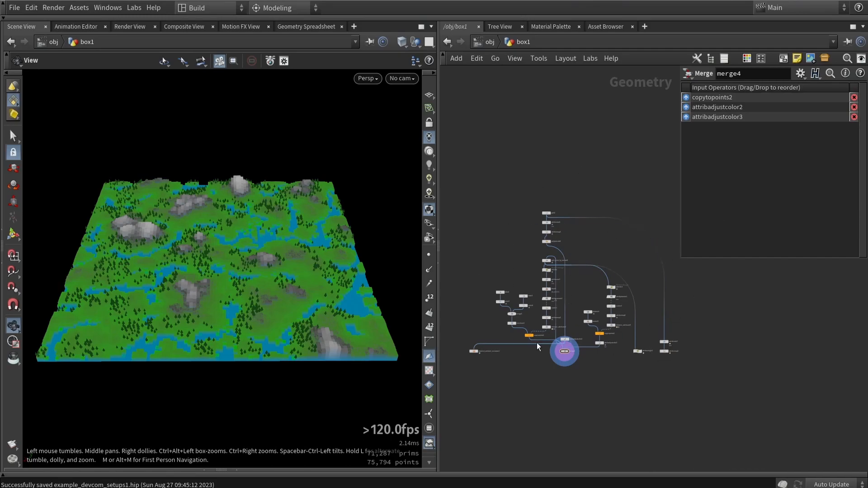
key("ctrl+z")
Try the automatic layout on only the seven uppermost nodes of the terrain network, inspect their arrangement and undo it
left_click_drag(606, 226, 530, 134)
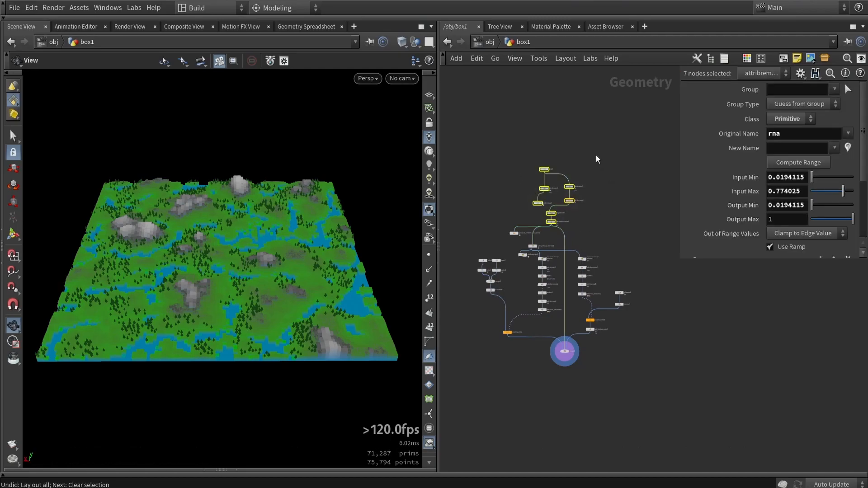
key("shift+l")
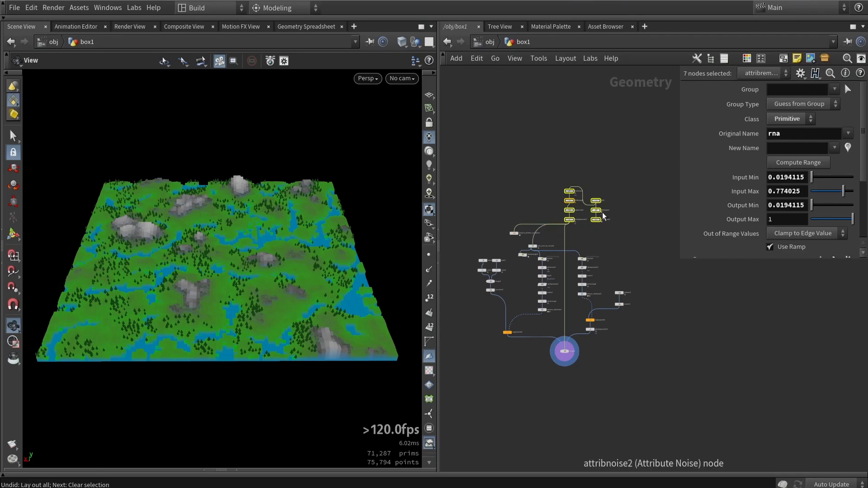
scroll(590, 226, "up", 5)
left_click_drag(626, 260, 597, 187)
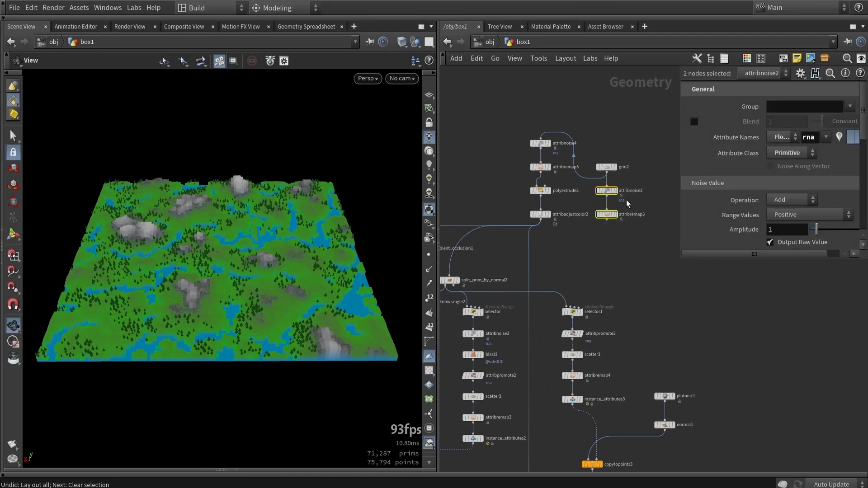
mouse_move(608, 217)
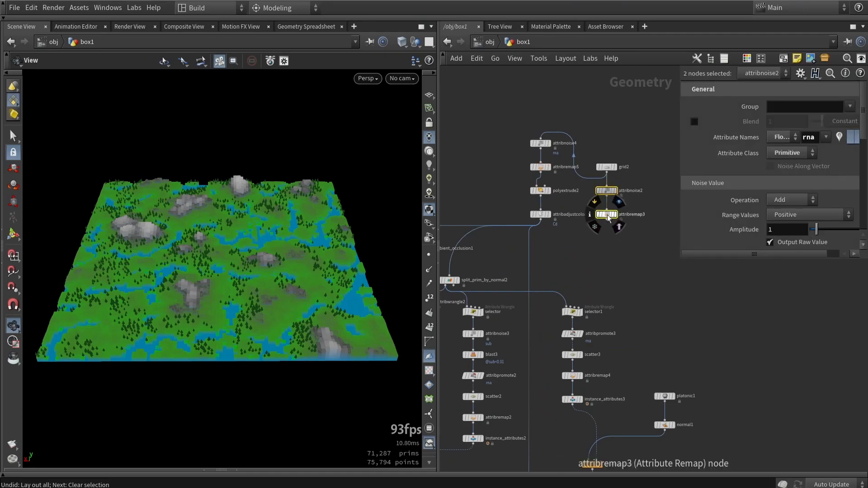
key("ctrl+z")
key("ctrl+z")
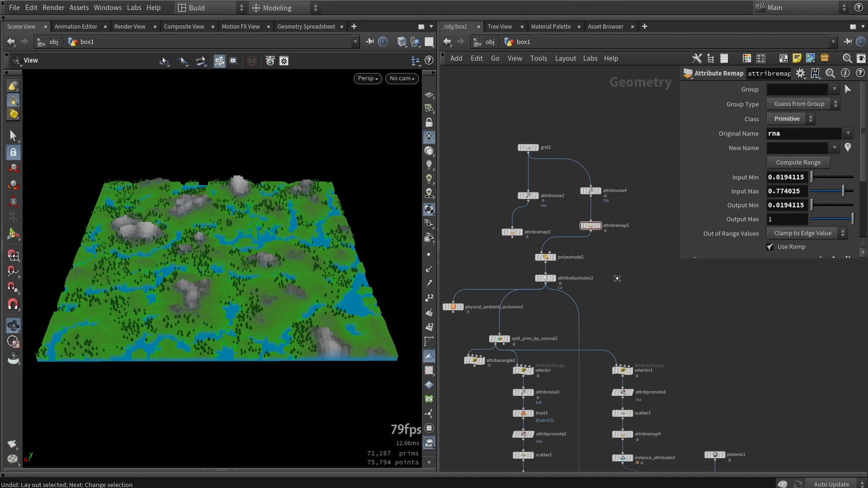
Move attribnoise2 and attribremap3 aside and align the five nodes from grid2 to attribadjustcolor2 in one vertical column
scroll(615, 271, "down", 3)
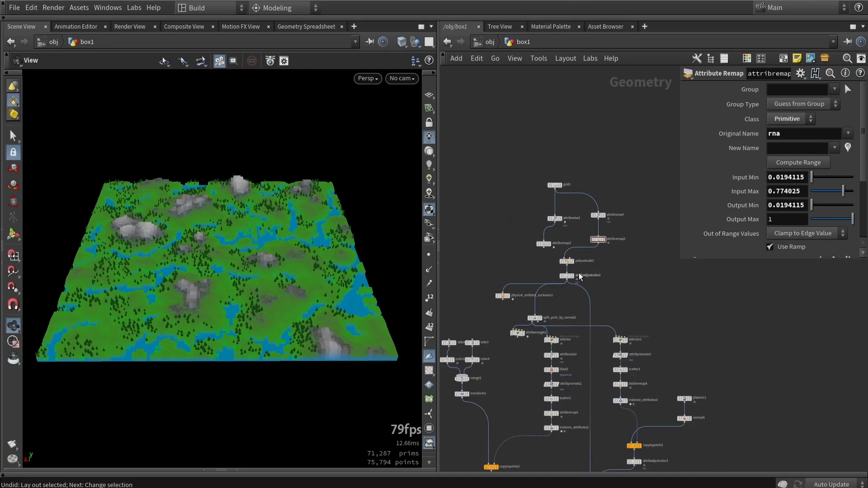
left_click_drag(525, 206, 514, 245)
left_click_drag(617, 294, 542, 150)
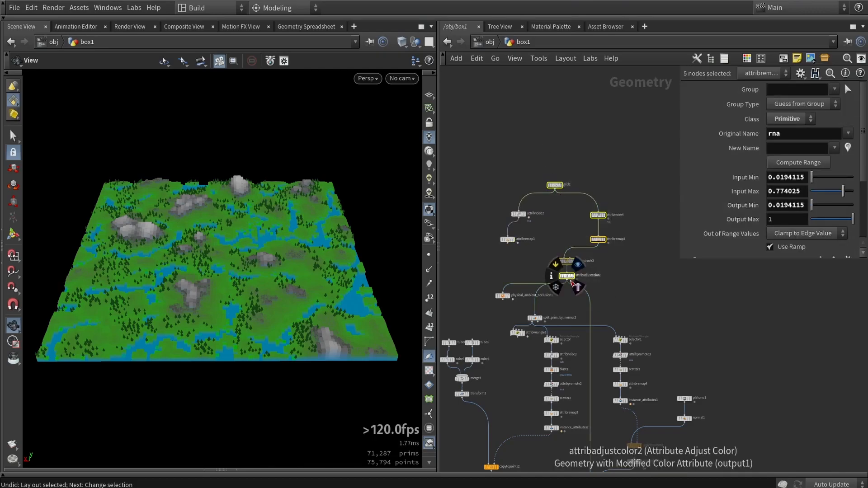
key("l")
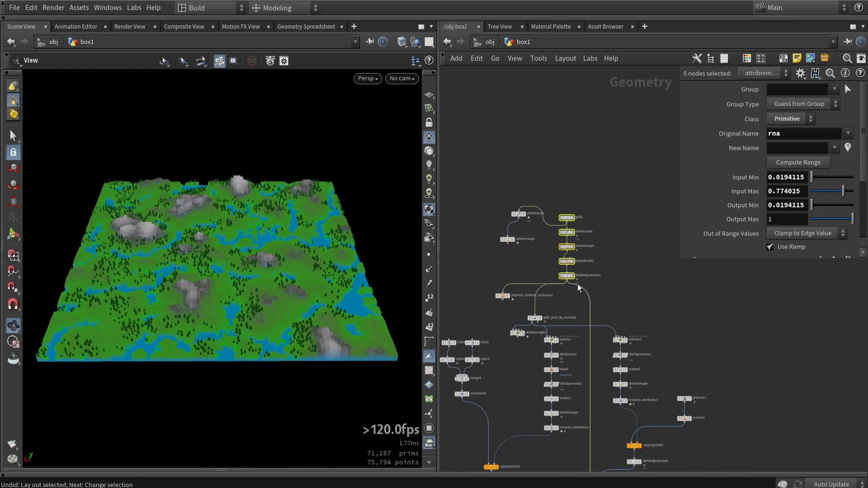
Try aligning the five selected nodes in a horizontal row, return them to the vertical column and deselect them
left_click_drag(568, 276, 642, 270)
scroll(515, 239, "down", 5)
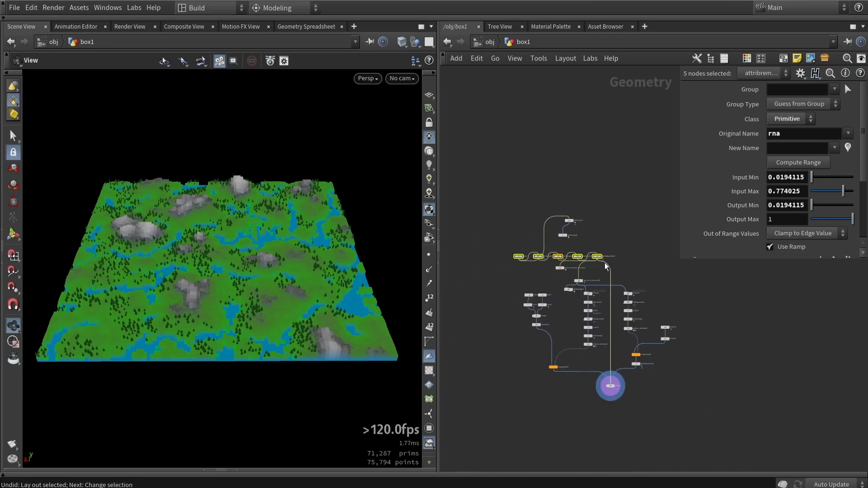
scroll(599, 254, "up", 2)
left_click_drag(599, 249, 596, 162)
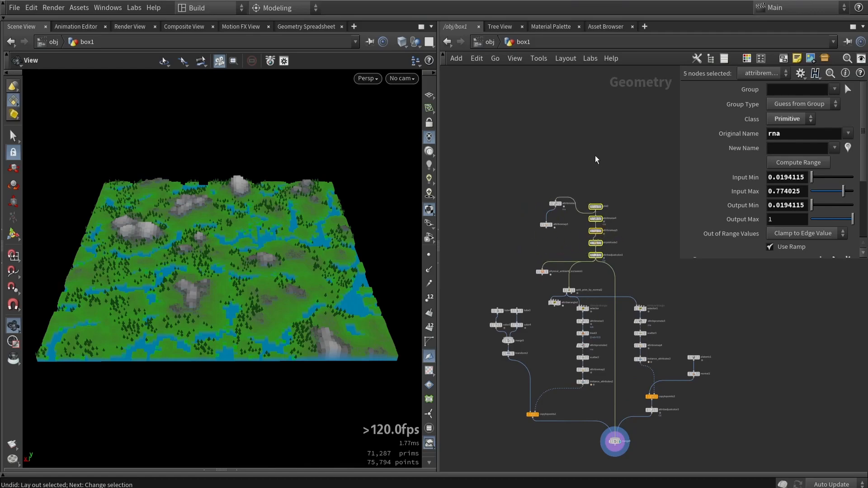
left_click_drag(594, 257, 649, 251)
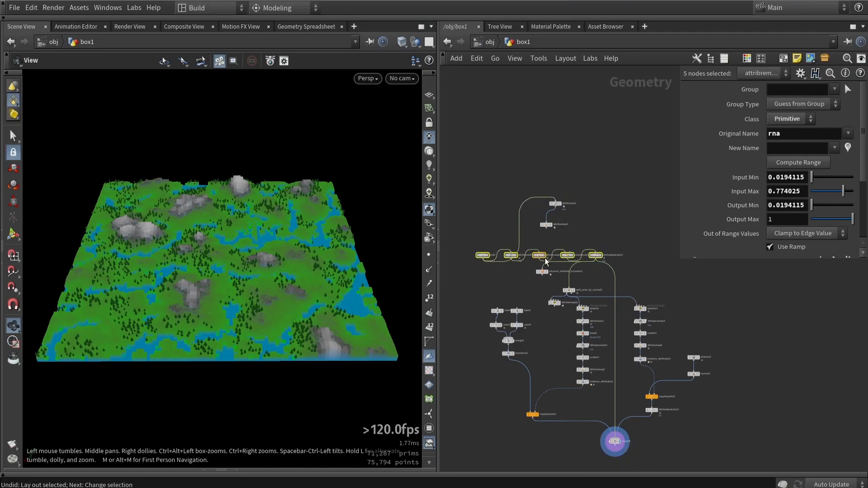
key("ctrl+z")
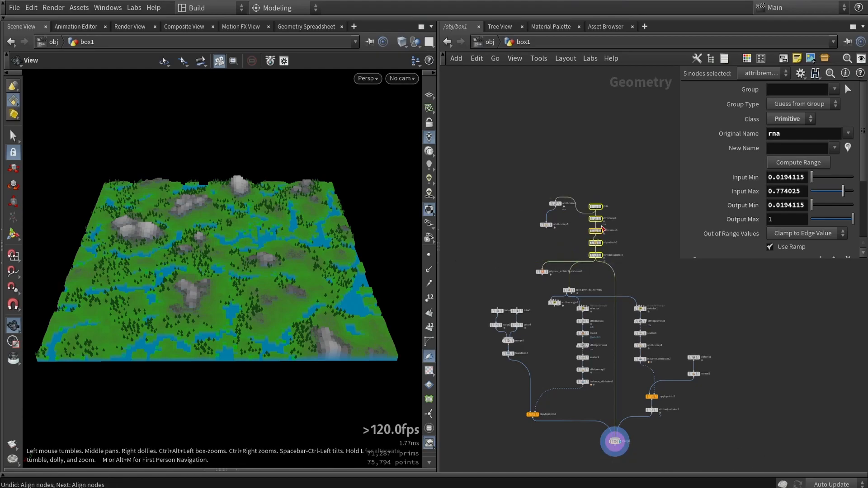
scroll(616, 241, "up", 3)
left_click(620, 246)
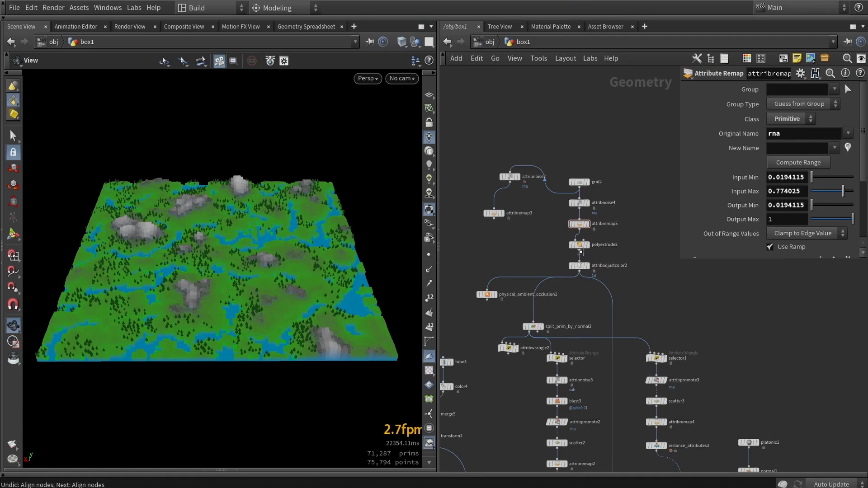
Toggle the network's wire style between rounded and straight, ending on rounded wires
middle_click_drag(653, 320, 597, 218)
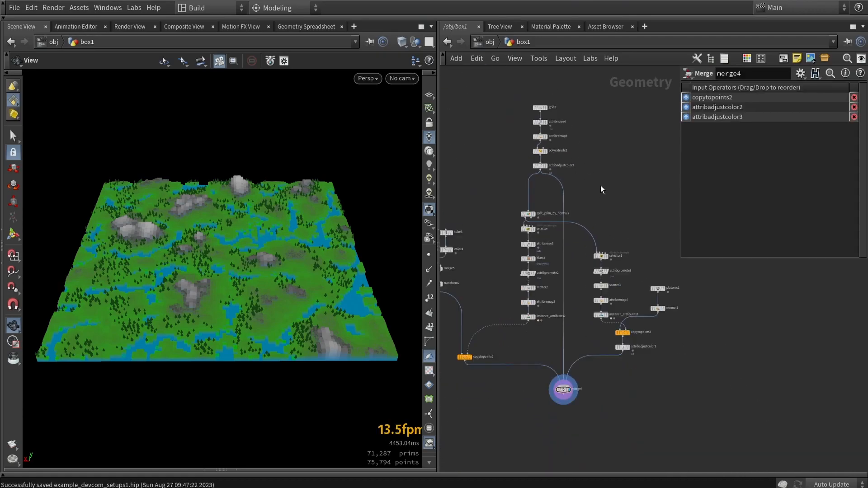
middle_click_drag(498, 287, 576, 277)
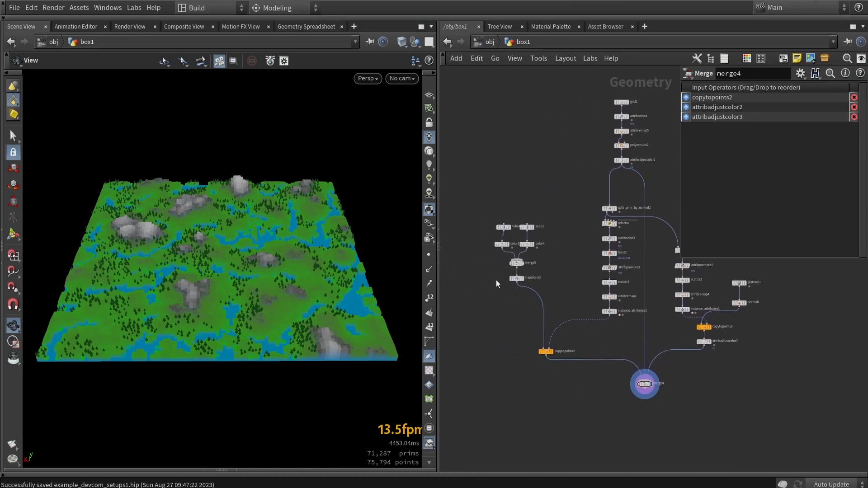
key("shift+s")
key("shift+s")
key("shift+s")
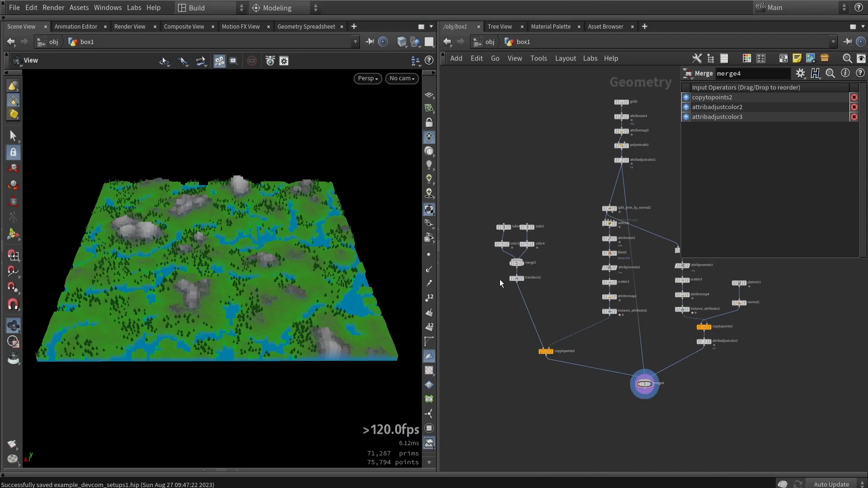
key("shift+s")
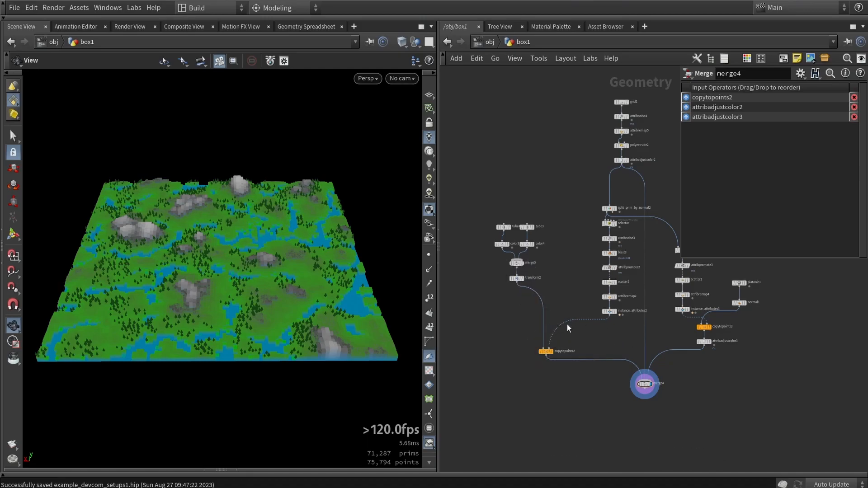
key("shift+s")
key("shift+s")
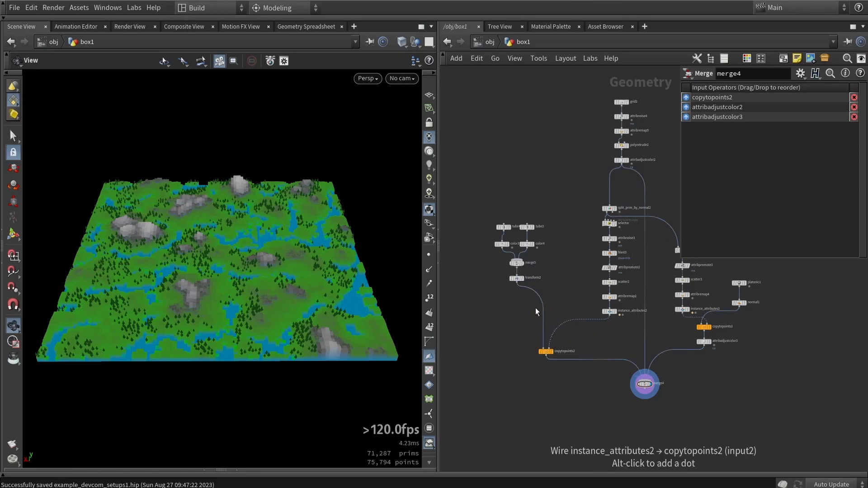
Add a dot to each wire feeding copytopoints2 and place them level with each other, below transform2 and instance_attributes2
middle_click_drag(582, 273, 611, 246)
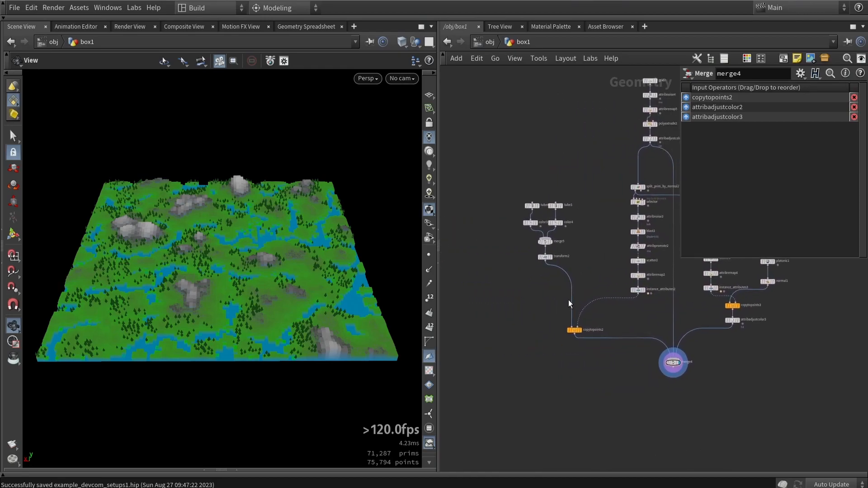
scroll(569, 299, "up", 4)
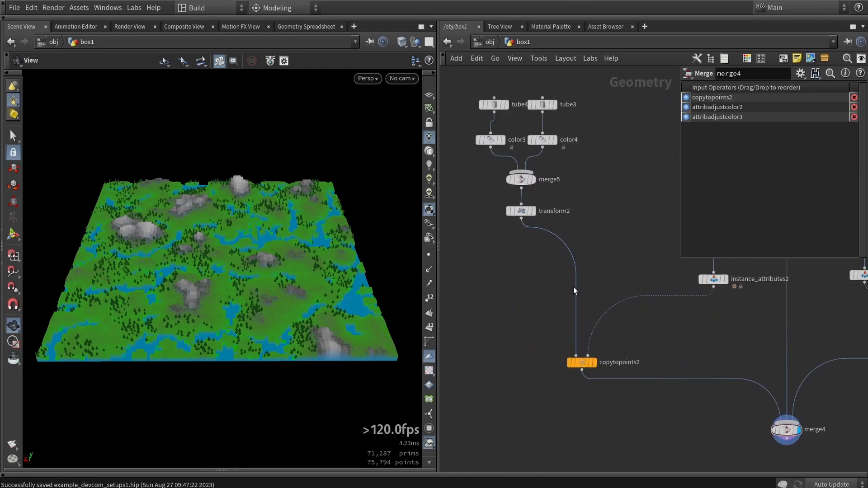
left_click(574, 288, "alt")
left_click(606, 313, "alt")
left_click_drag(604, 311, 710, 331)
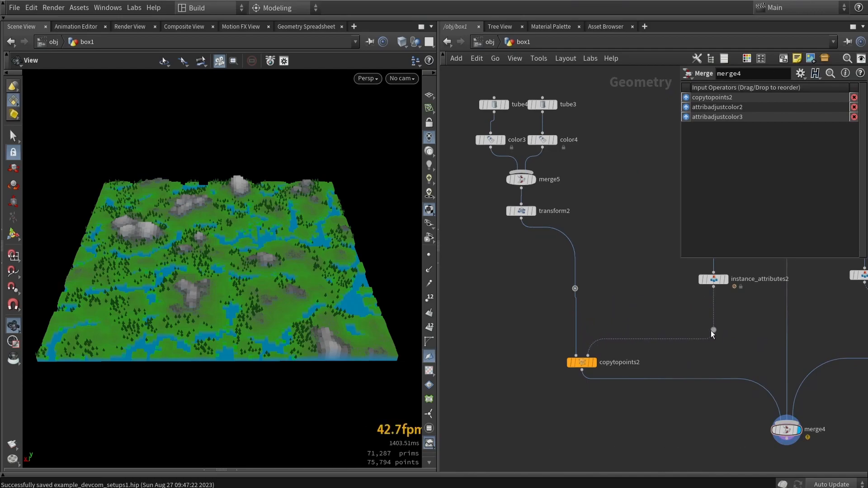
left_click_drag(575, 288, 519, 337)
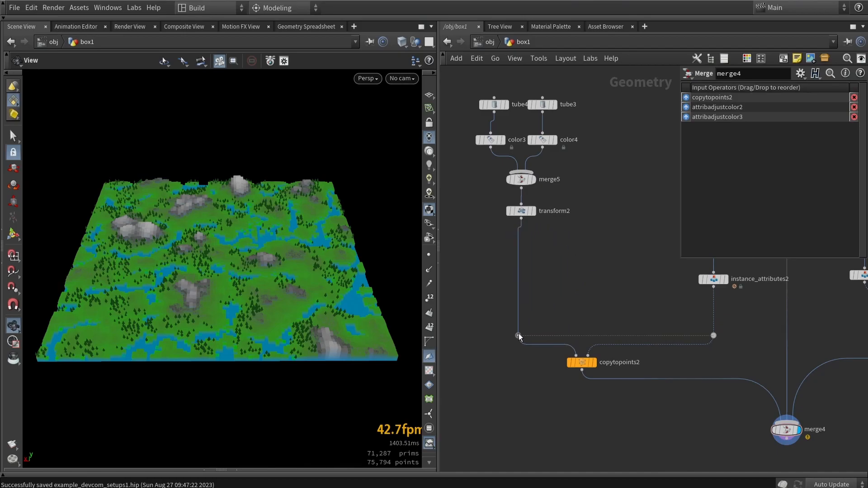
key("h")
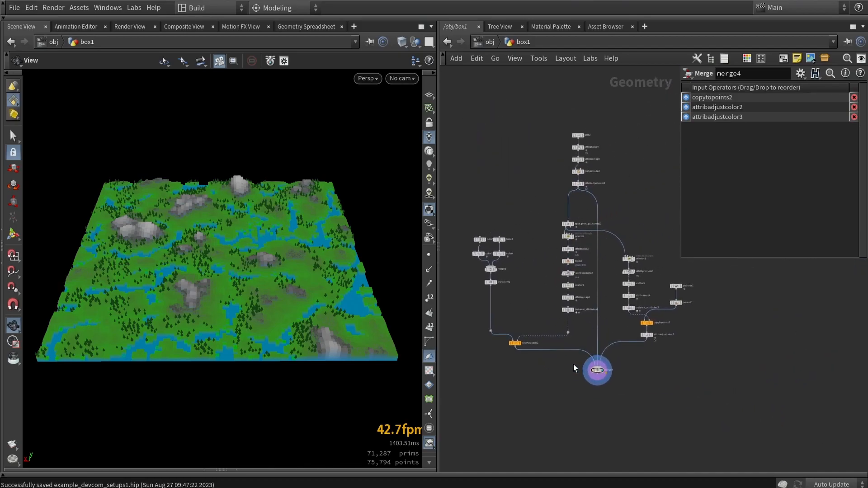
Add two dots to the wire from attribadjustcolor2 to merge4 and route it around the outer side of the platonic1 branch
left_click(598, 281)
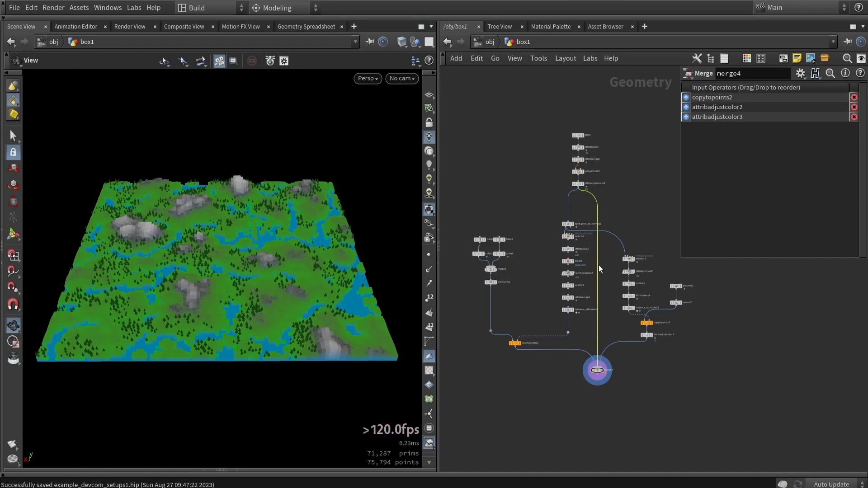
left_click(597, 203, "alt")
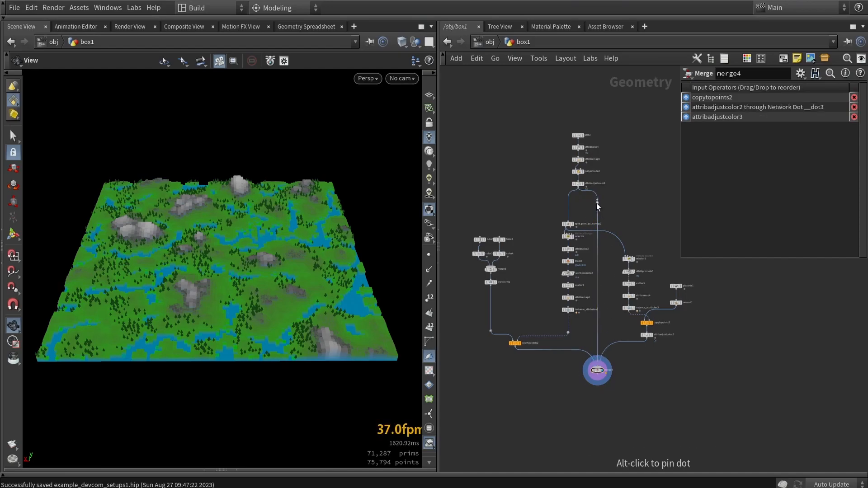
middle_click_drag(645, 222, 566, 213)
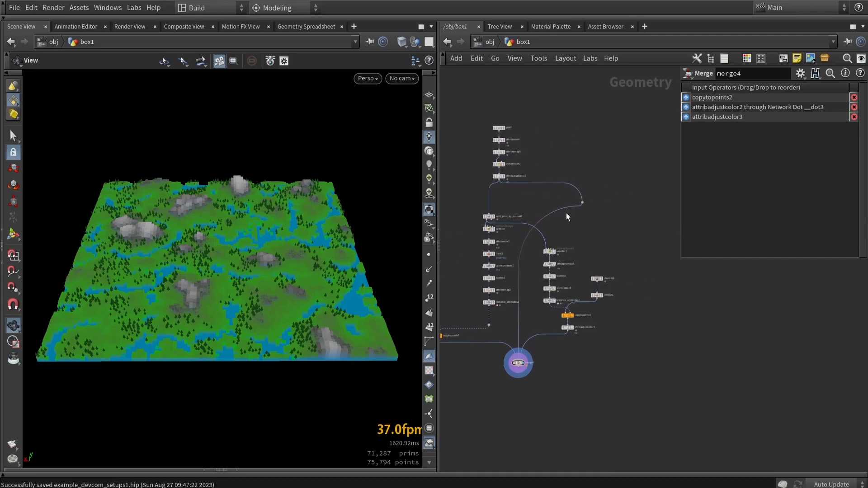
left_click_drag(582, 202, 636, 195)
left_click(519, 327, "alt")
left_click_drag(519, 329, 634, 349)
key("h")
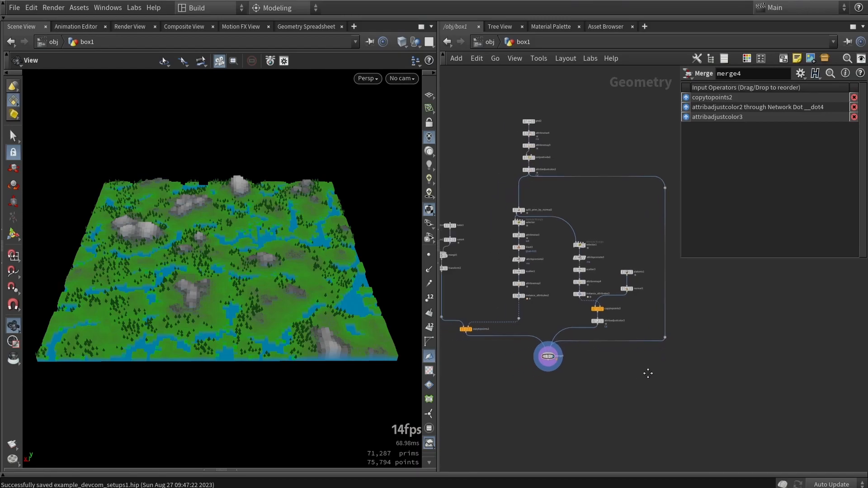
key("h")
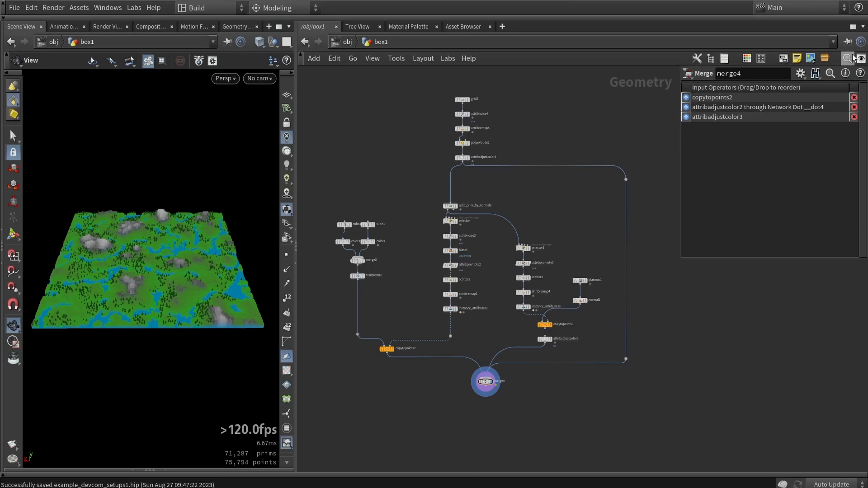
Show the network color palette, color the selector node red and hide the palette
left_click(747, 60)
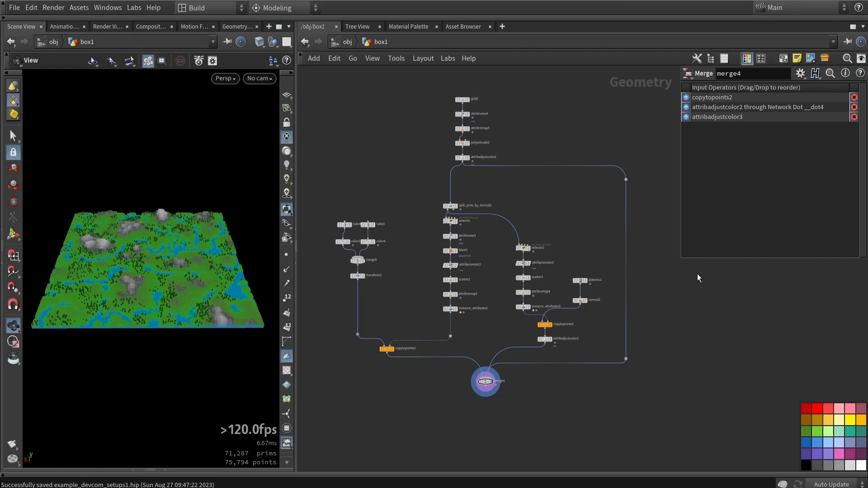
key("c")
key("c")
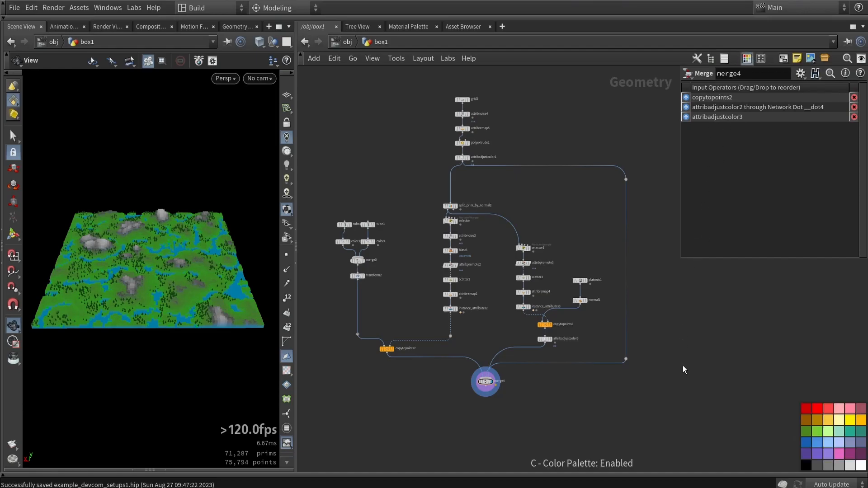
scroll(455, 222, "up", 4)
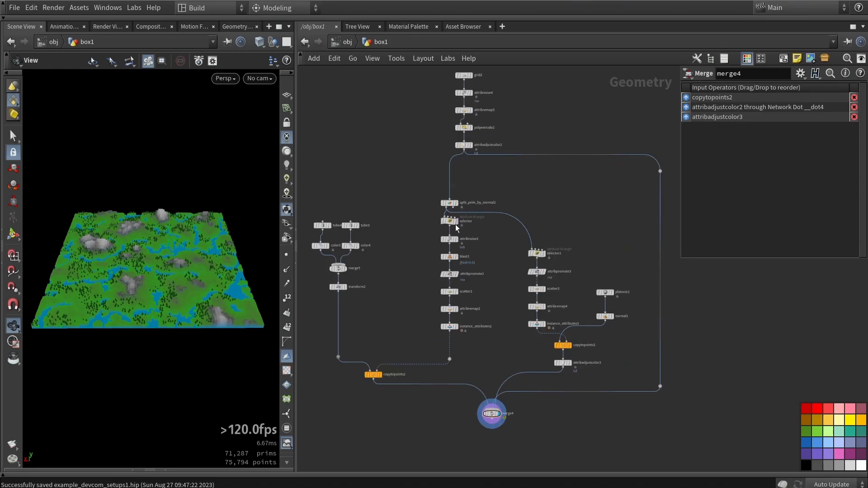
left_click(447, 219)
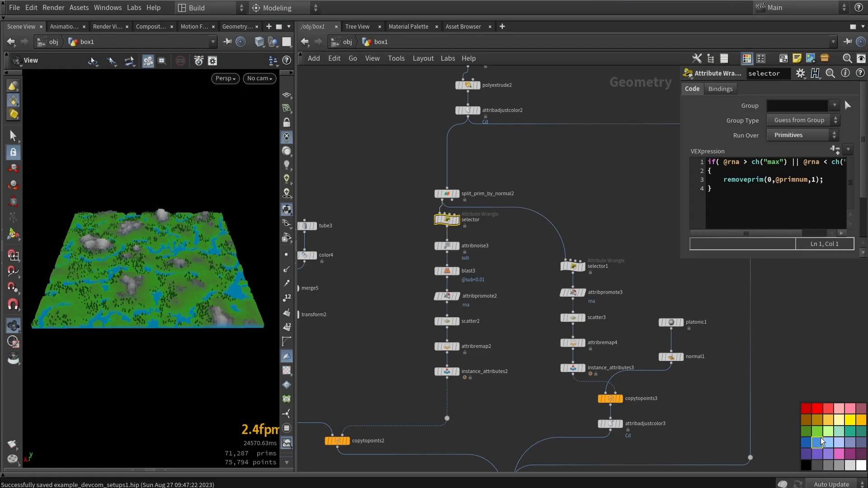
left_click(829, 410)
key("c")
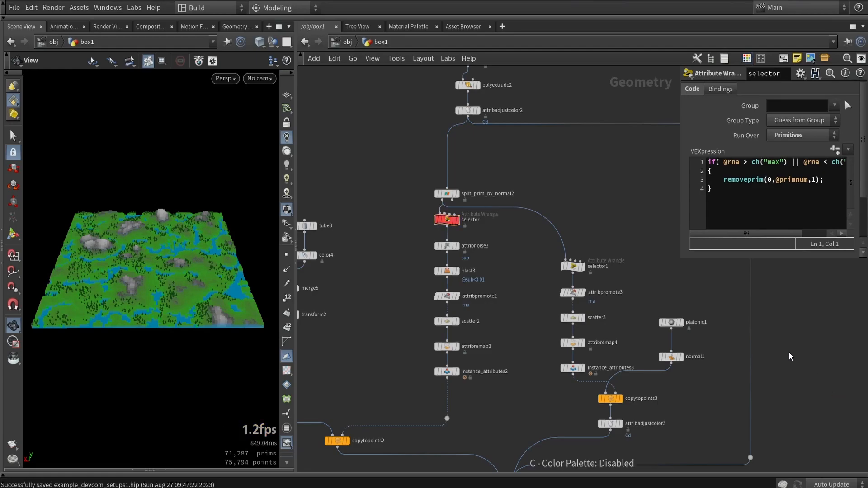
Color the instance_attributes2 node green using the color palette and hide the palette
key("h")
key("p")
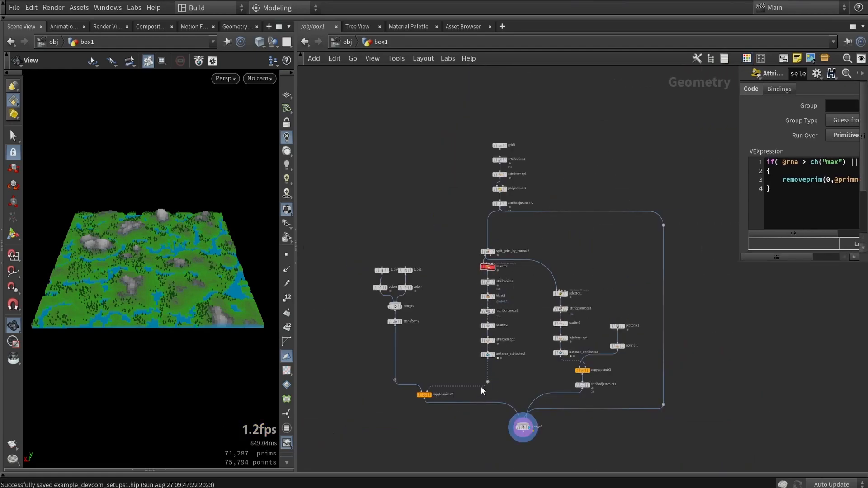
scroll(476, 392, "up", 3)
left_click(495, 327)
key("c")
left_click(817, 431)
scroll(563, 349, "down", 3)
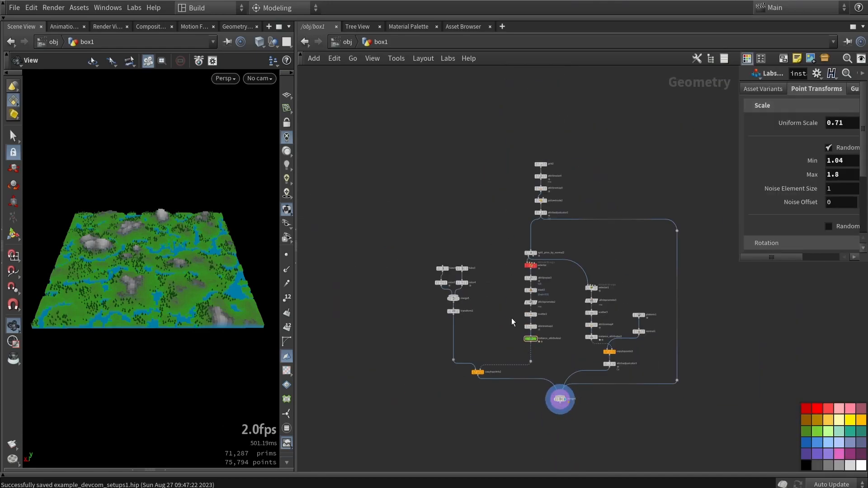
scroll(503, 315, "down", 3)
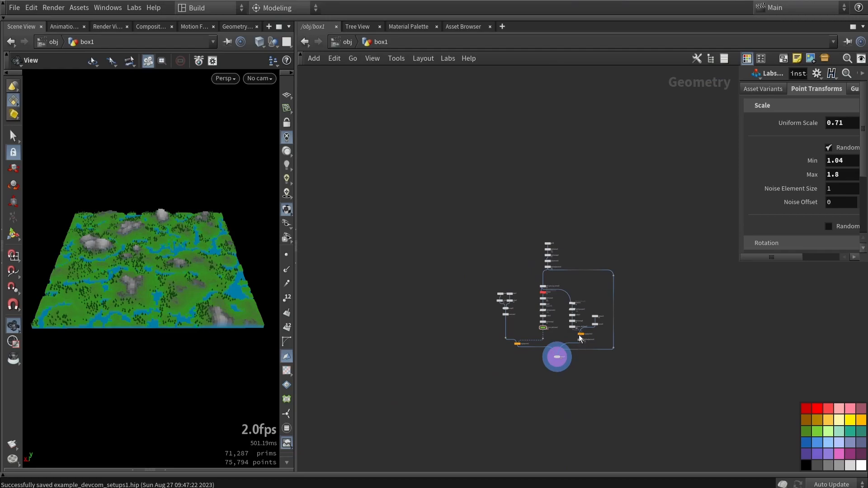
scroll(560, 335, "up", 5)
key("c")
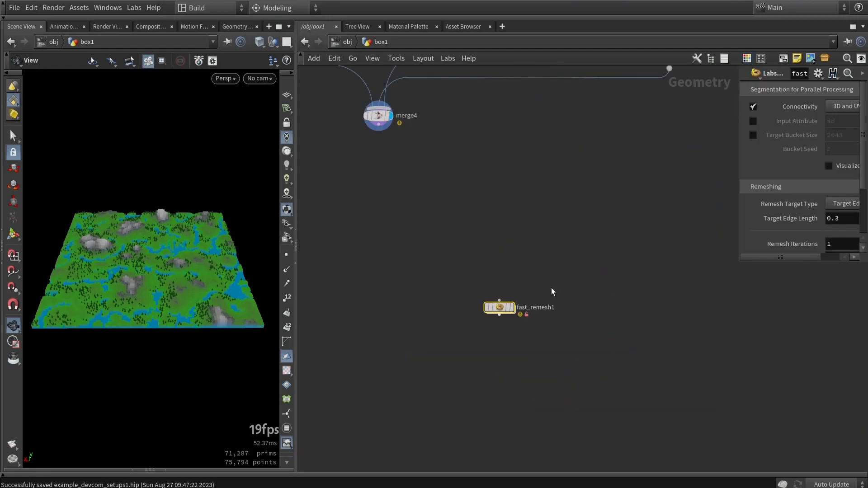
Enter the fast_remesh1 node and examine the layout, node colors and grouping of its internal network
scroll(504, 325, "up", 3)
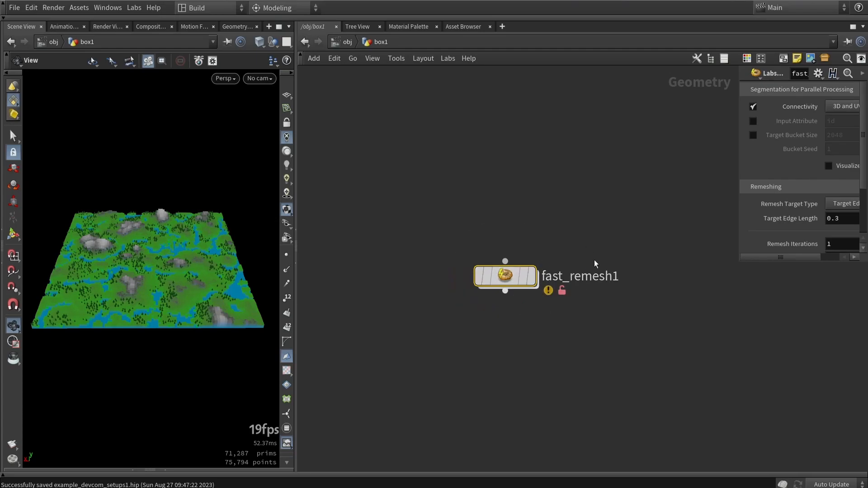
double_click(505, 278)
scroll(488, 262, "up", 8)
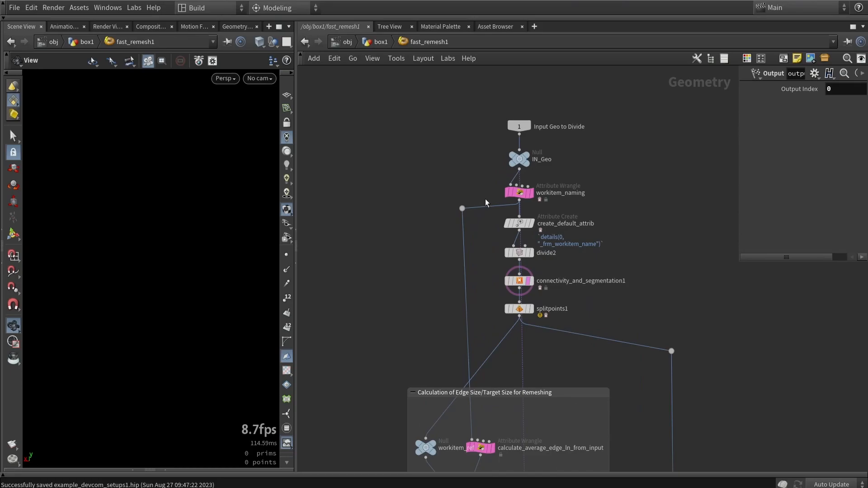
scroll(513, 240, "down", 8)
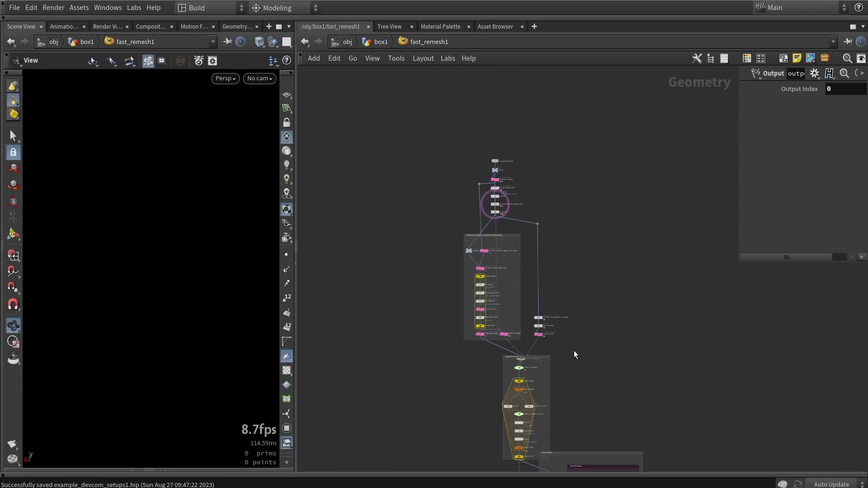
Examine the rest of the fast_remesh1 internal network down to its switch nodes and return to the box1 network
middle_click_drag(573, 351, 560, 213)
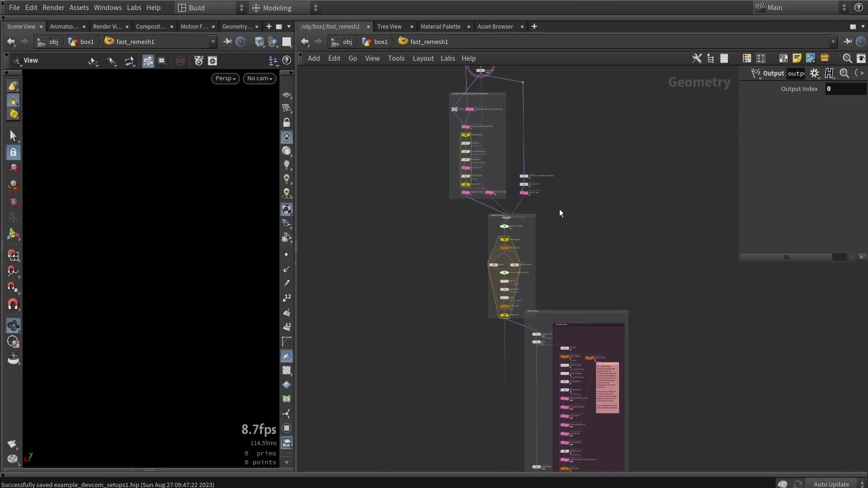
scroll(558, 395, "up", 5)
middle_click_drag(512, 418, 461, 254)
scroll(486, 316, "up", 3)
middle_click_drag(513, 346, 512, 181)
scroll(511, 181, "down", 2)
middle_click_drag(505, 331, 644, 158)
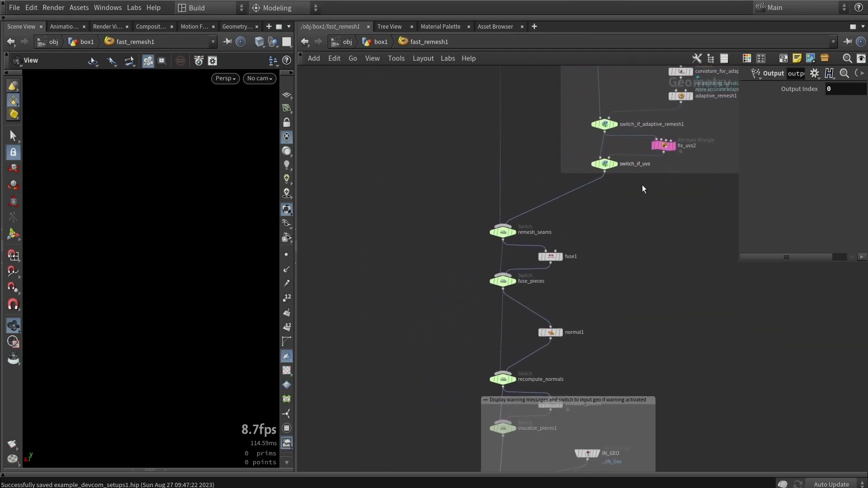
key("u")
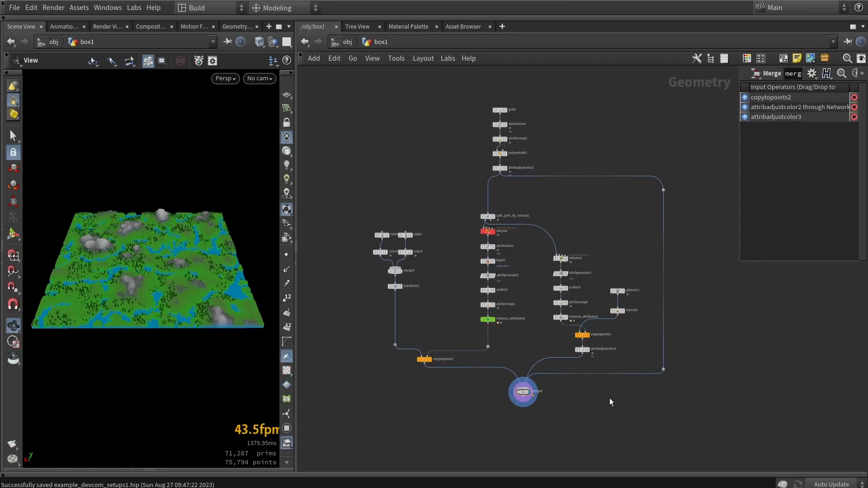
Show the network shape palette and give the merge4 node the circular shape
left_click(763, 59)
key("z")
key("z")
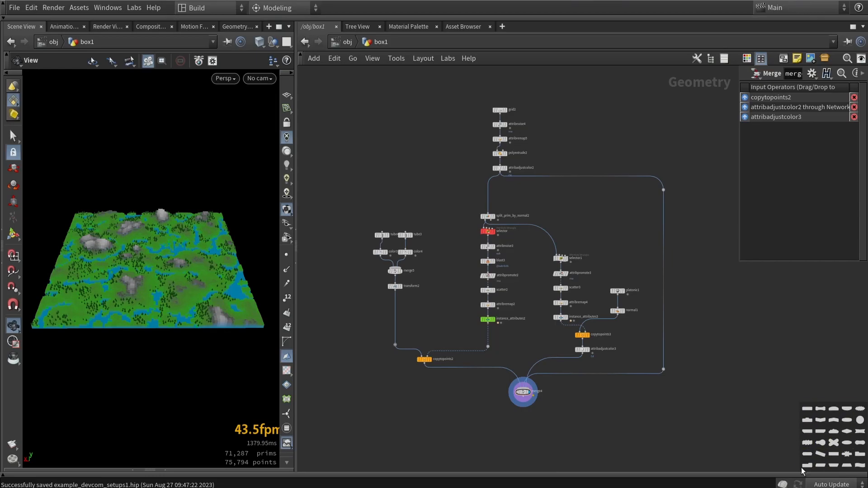
scroll(571, 427, "up", 4)
middle_click_drag(451, 385, 499, 336)
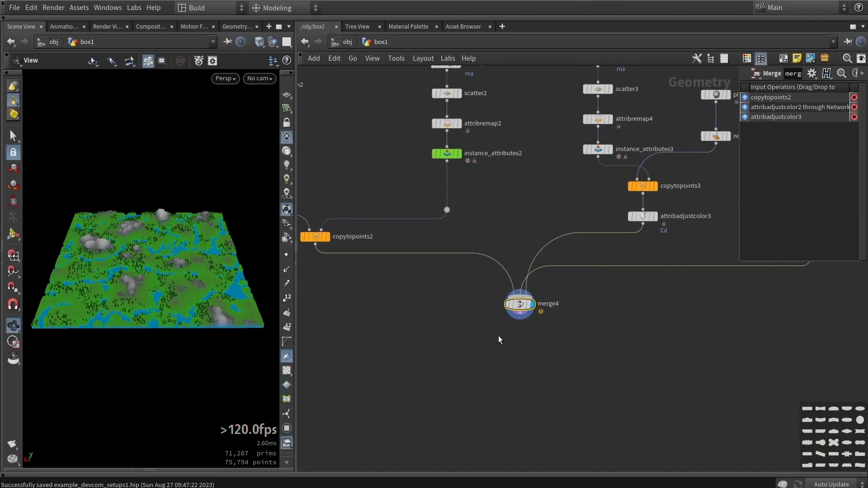
left_click_drag(860, 420, 519, 343)
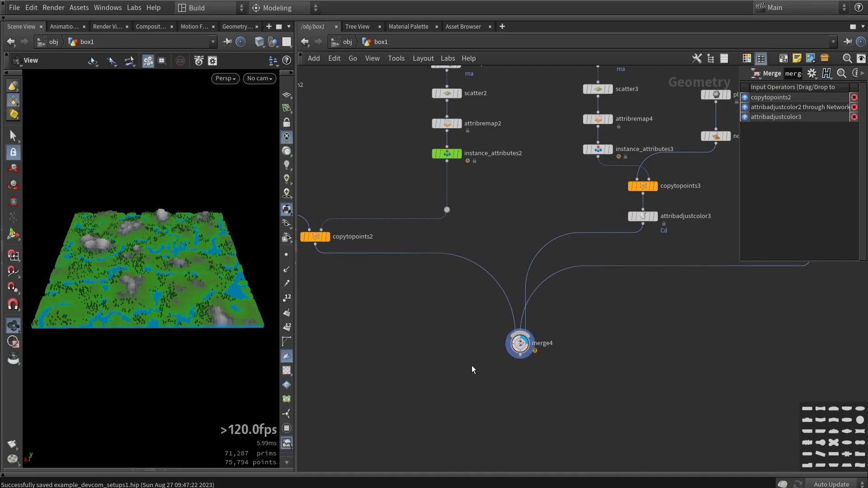
Change the shape of the green instance_attributes2 node to a wavy one from the shape palette and hide the palette
scroll(559, 388, "down", 3)
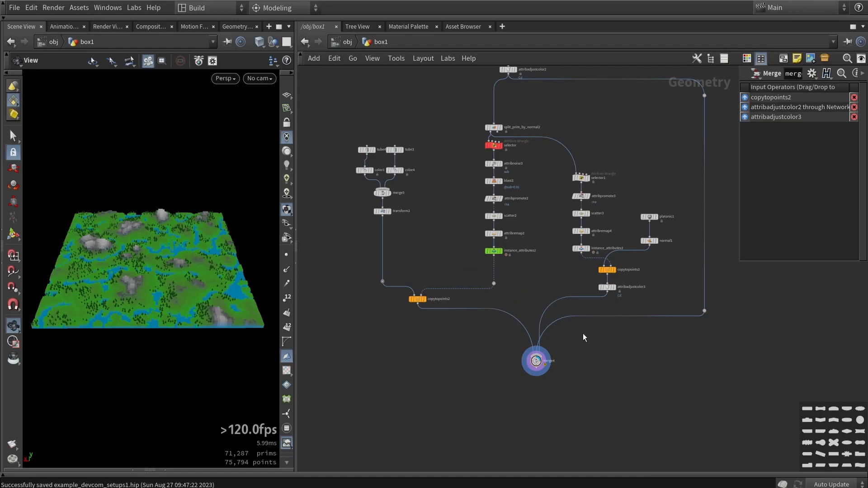
middle_click_drag(622, 339, 619, 373)
left_click_drag(461, 300, 495, 281)
left_click(807, 443)
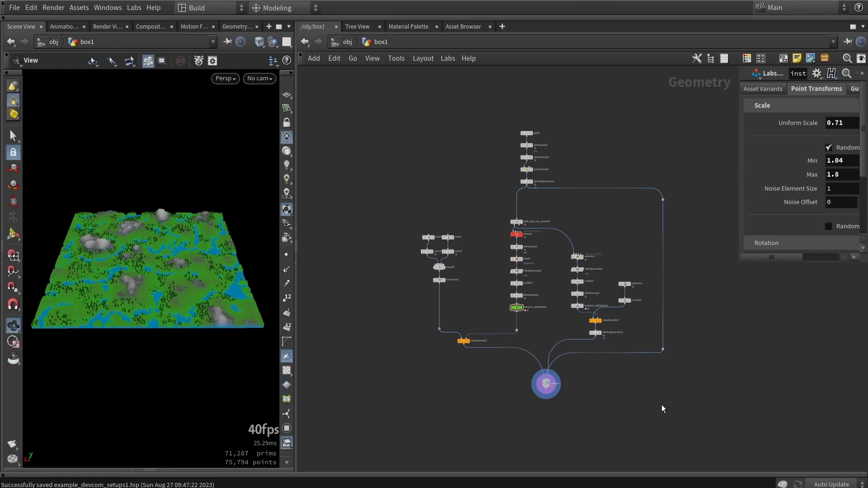
Create a network box around the nine nodes of the selector1 and platonic1 branch and enlarge it slightly at its upper-left corner
left_click_drag(643, 373, 568, 232)
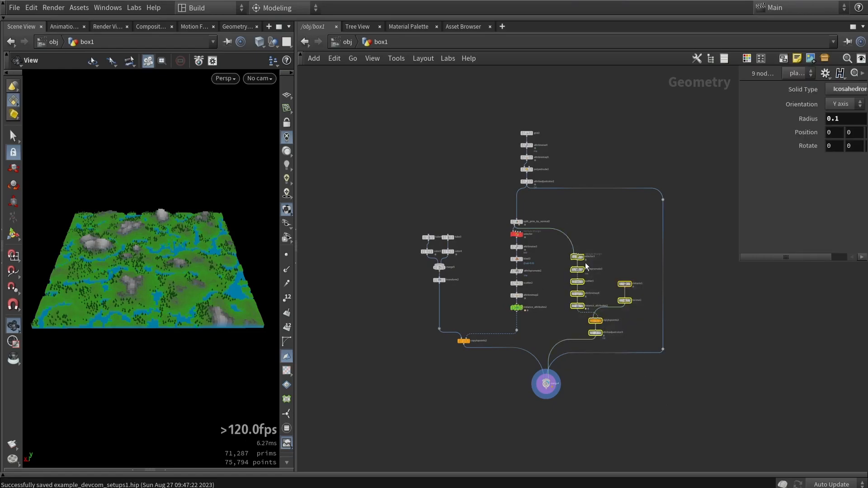
key("shift+o")
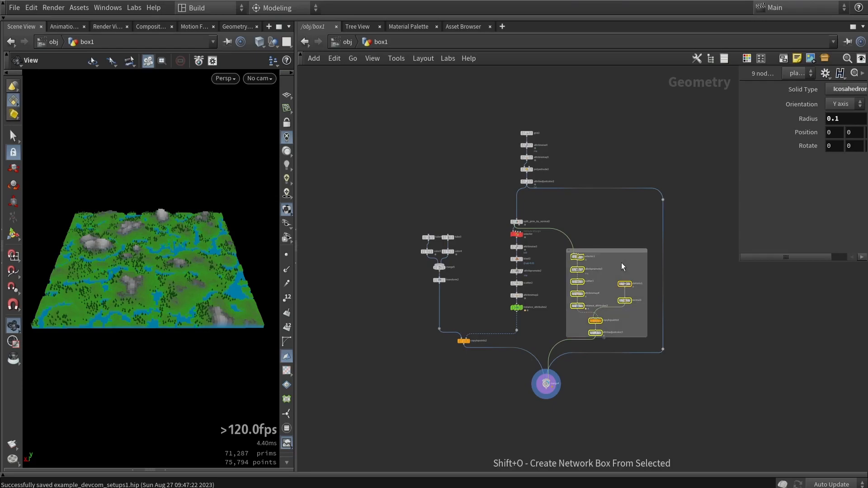
scroll(609, 318, "up", 3)
scroll(542, 213, "up", 2)
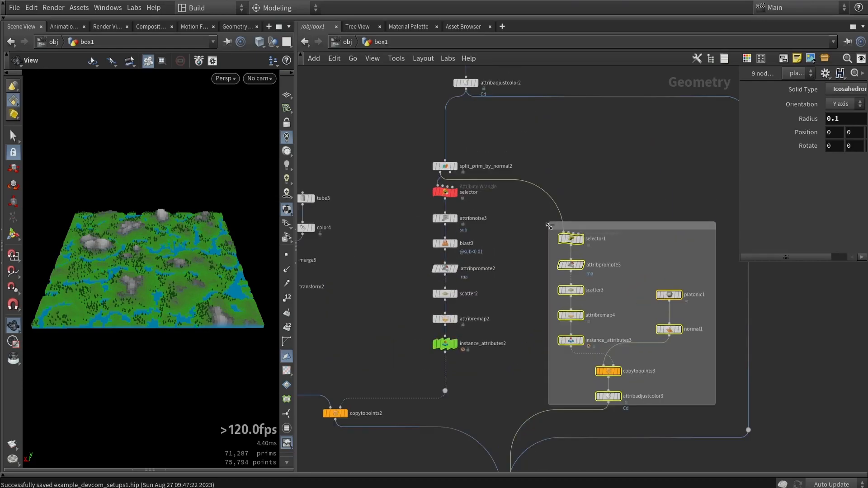
left_click_drag(549, 221, 540, 213)
Display the attribadjustcolor3 output and title the network box around its branch "Rocks scatter"
double_click(579, 216)
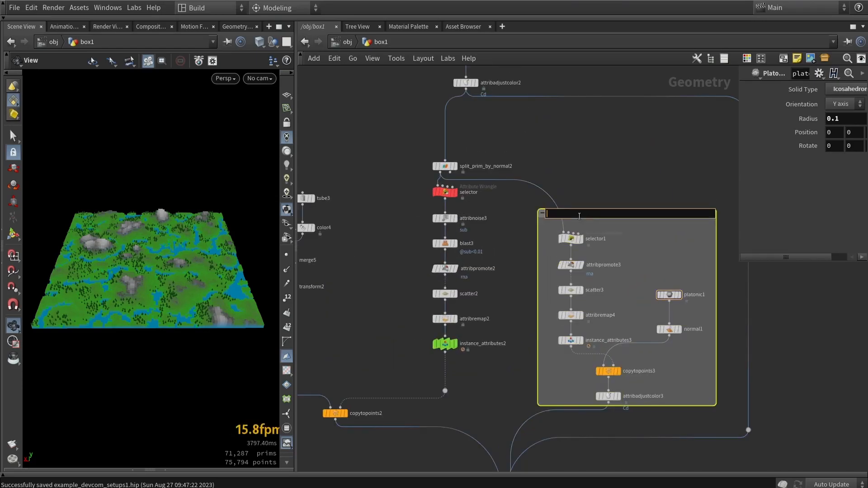
left_click(587, 186)
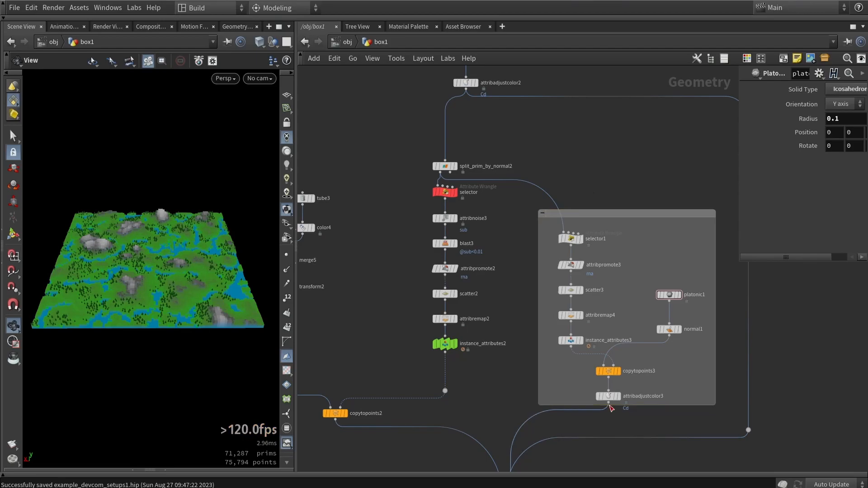
left_click(618, 397)
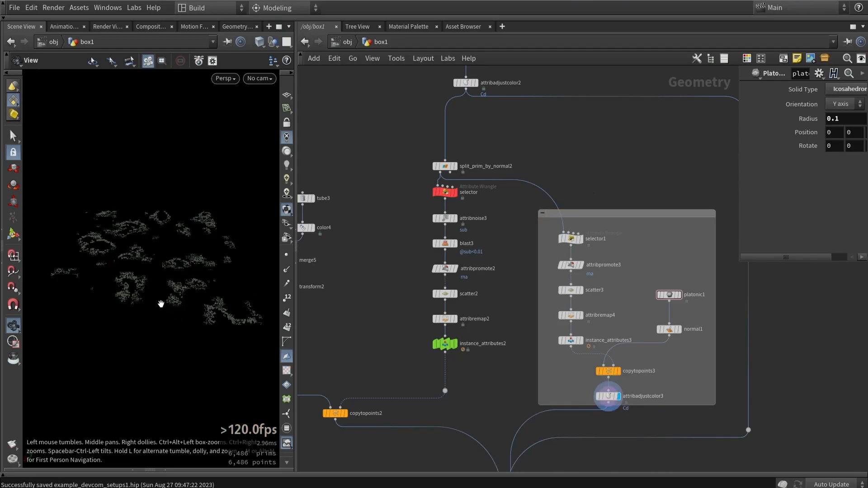
double_click(577, 214)
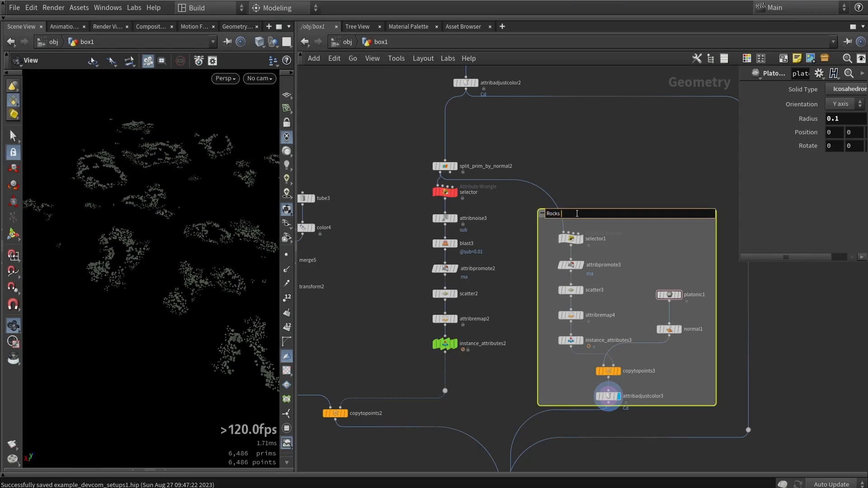
type("Rocks scatter")
key("Return")
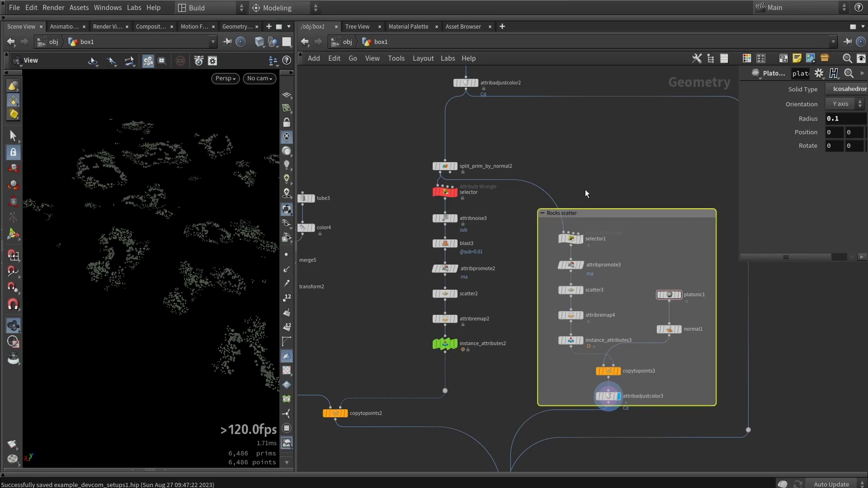
left_click(586, 193)
Create a network box around the seven nodes from selector to instance_attributes2 and move it slightly down from split_prim_by_normal2
scroll(586, 194, "down", 3)
left_click_drag(659, 346, 665, 360)
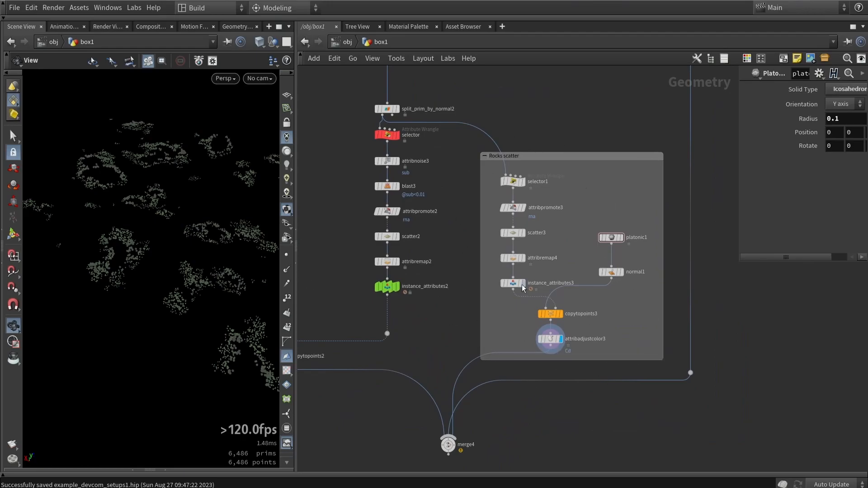
scroll(509, 297, "down", 3)
left_click_drag(470, 312, 418, 187)
left_click_drag(416, 200, 416, 200)
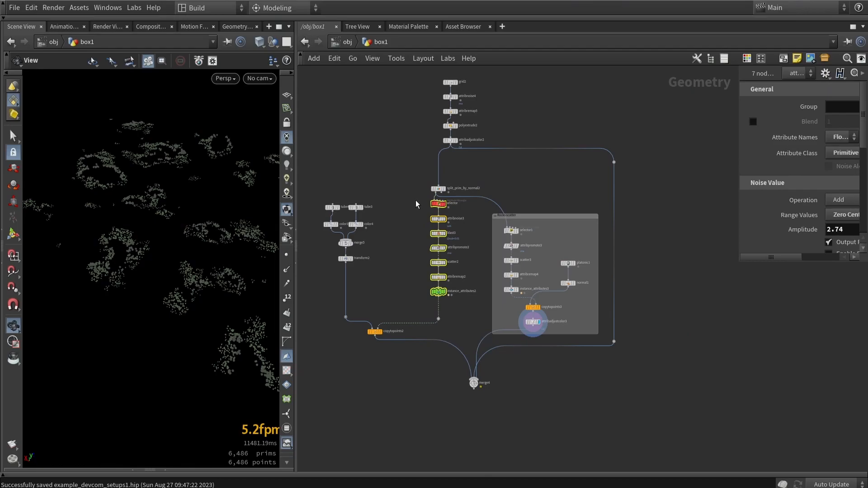
key("shift+o")
scroll(416, 199, "up", 3)
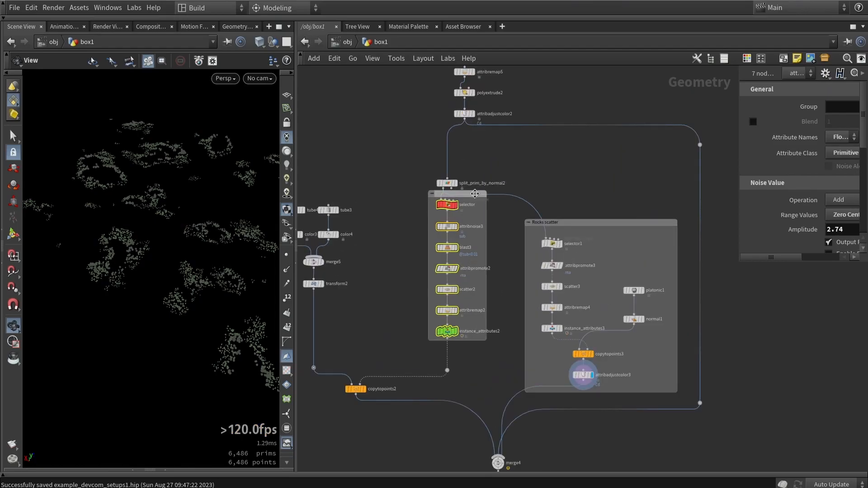
left_click_drag(474, 195, 473, 218)
Title the network box around the selector to instance_attributes2 chain "Tree scatter"
double_click(473, 219)
type("Tre")
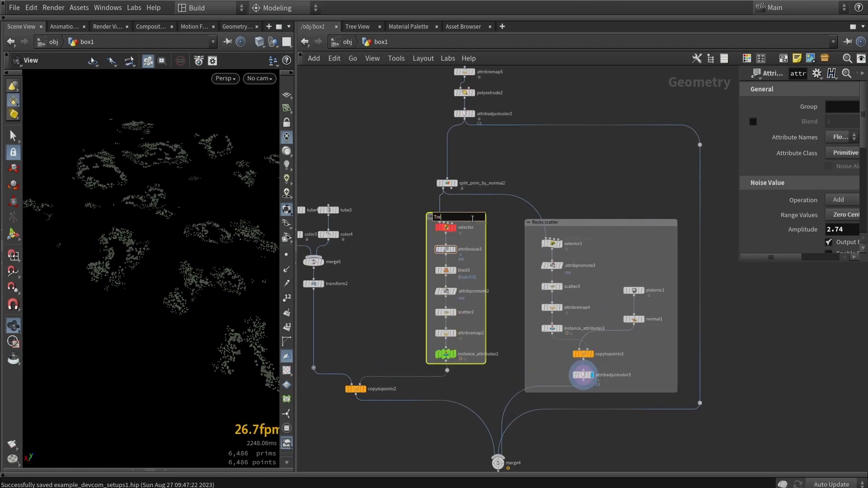
type("e scatter")
key("Return")
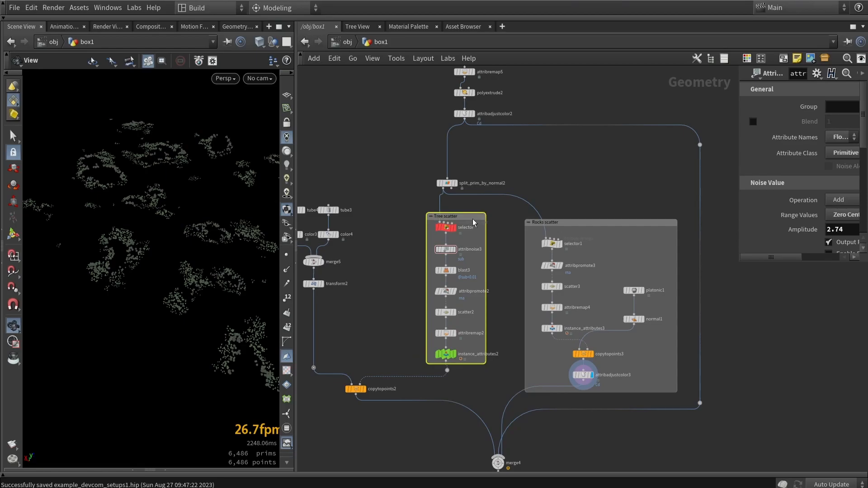
scroll(474, 249, "down", 5)
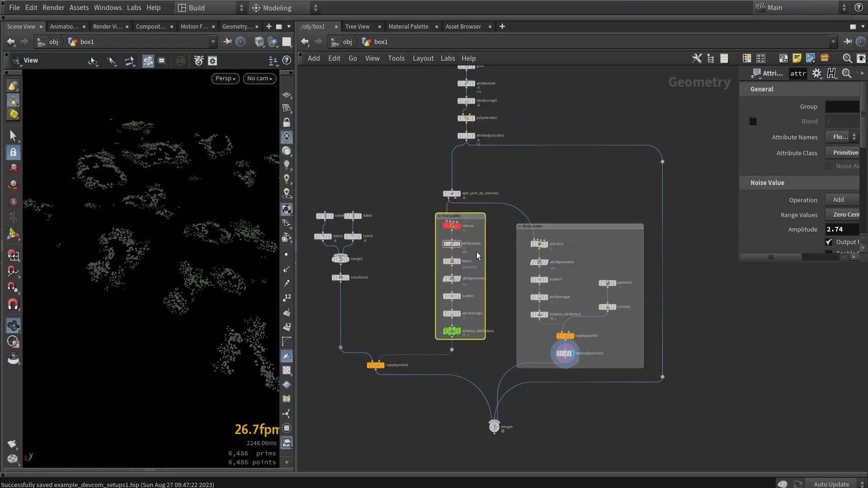
left_click_drag(491, 205, 431, 91)
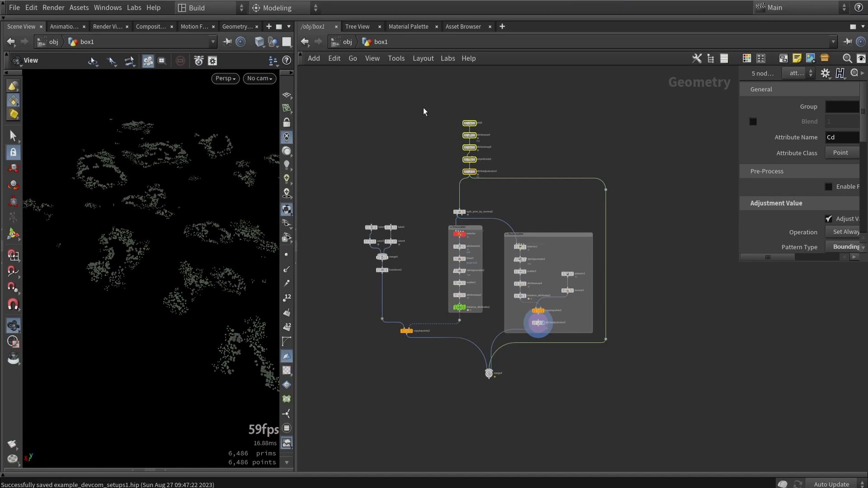
left_click_drag(340, 195, 402, 291)
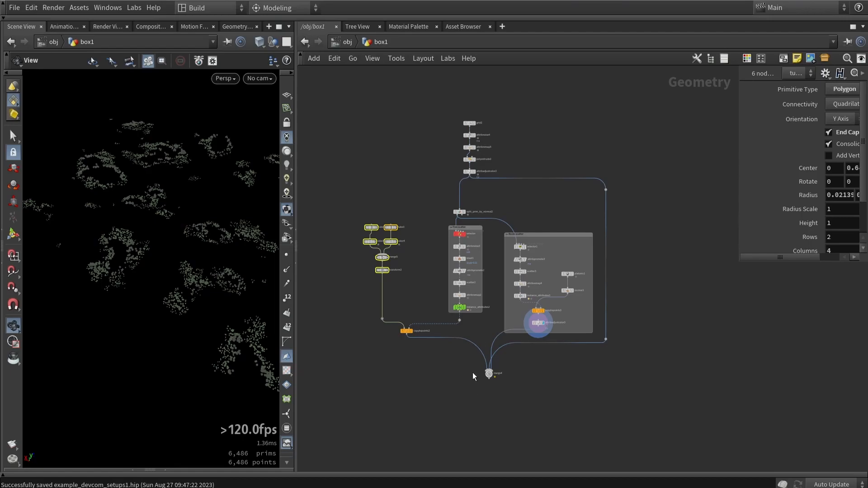
scroll(472, 372, "down", 5)
middle_click_drag(542, 414, 535, 331)
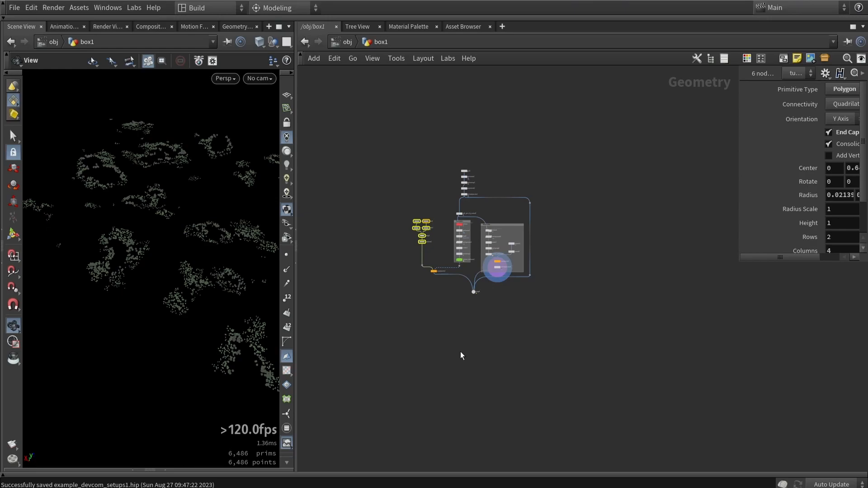
scroll(469, 236, "up", 6)
left_click(613, 267)
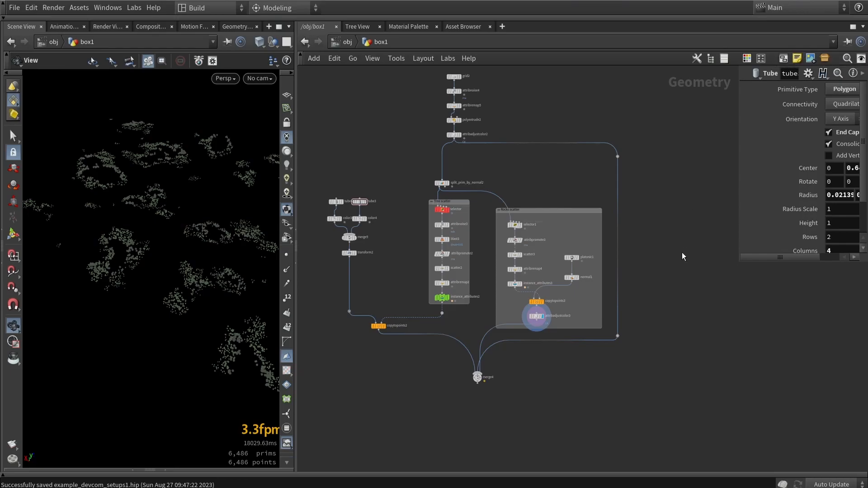
Add a sticky note beside the Rocks scatter box, outside the long wire, and enlarge it
key("shift+p")
scroll(620, 238, "up", 2)
left_click_drag(602, 226, 663, 199)
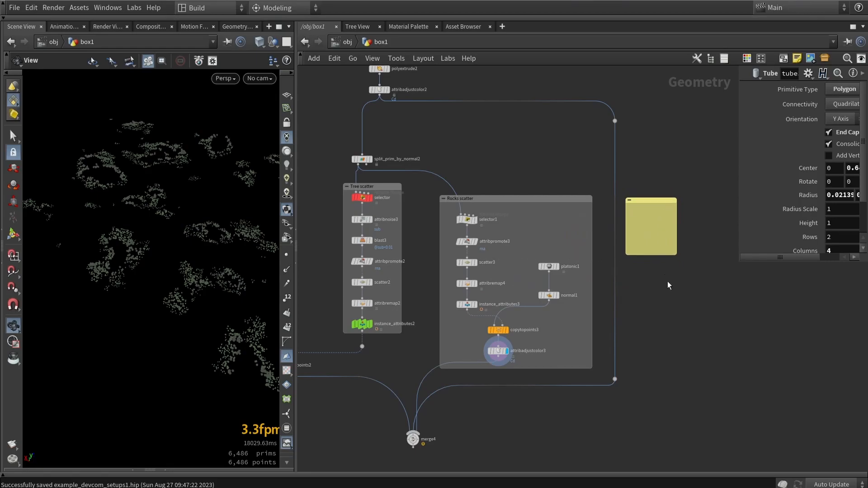
left_click(655, 221)
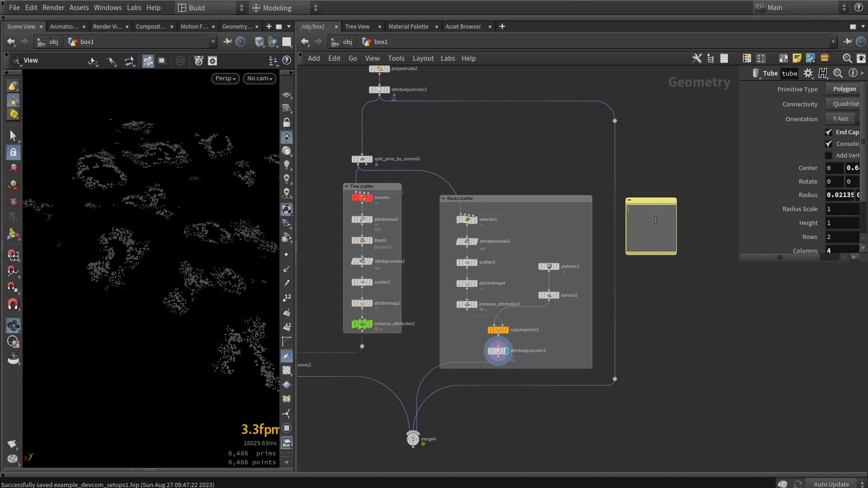
left_click_drag(676, 254, 716, 281)
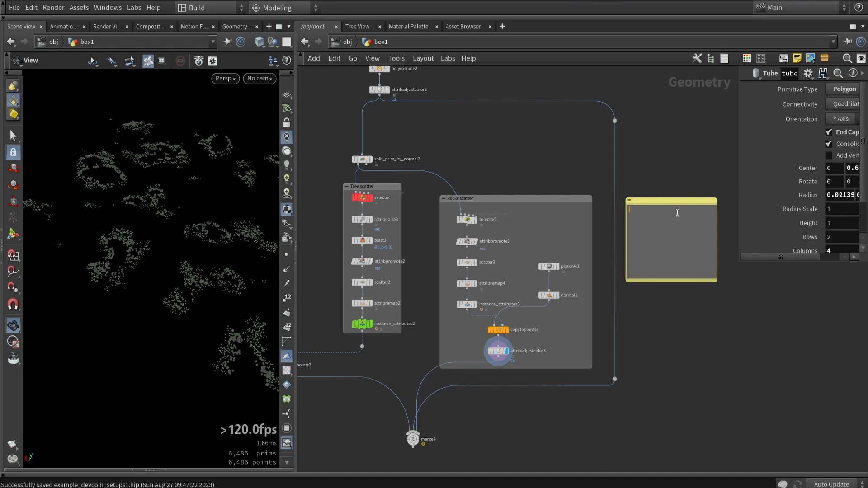
Write "-todo" in the sticky note and finish editing it
type("do")
key("Return")
type("-asdas")
key("BackSpace")
key("BackSpace")
key("BackSpace")
key("BackSpace")
left_click(723, 333)
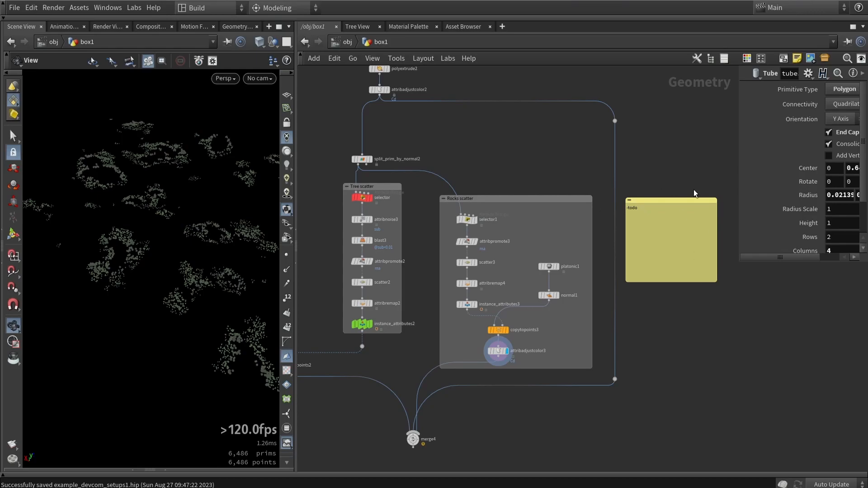
Delete the sticky note from the network
left_click_drag(708, 375, 644, 207)
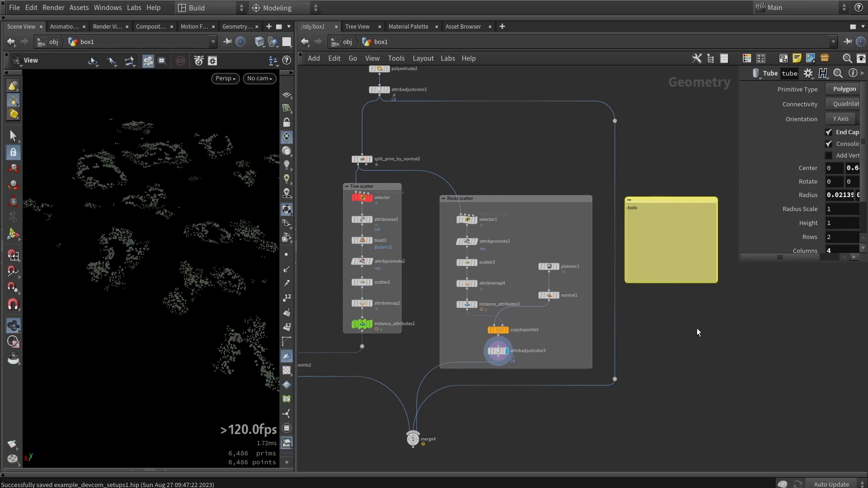
key("Delete")
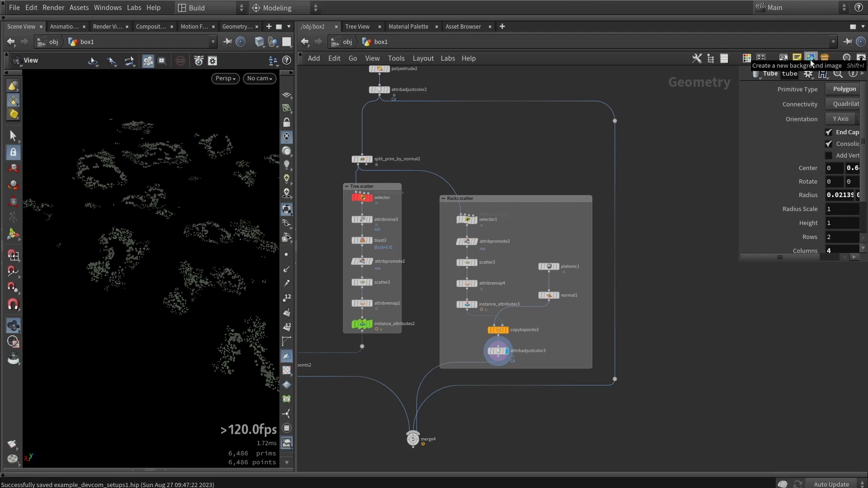
scroll(621, 214, "down", 5)
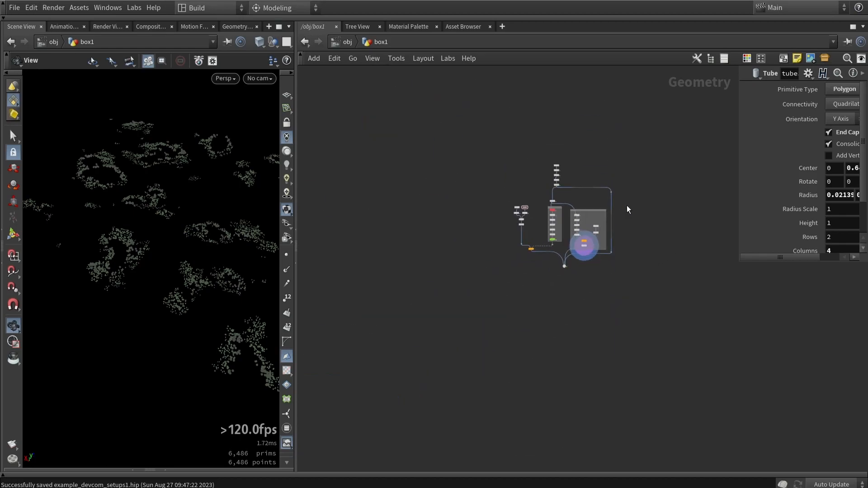
scroll(599, 218, "up", 5)
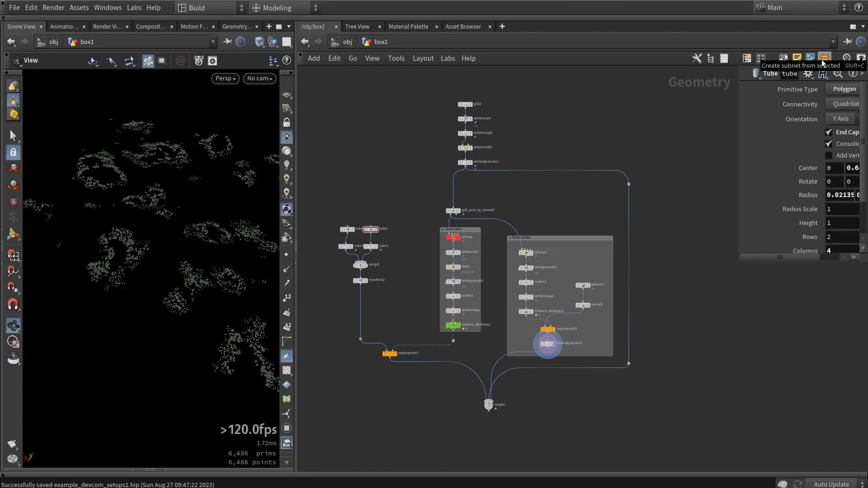
middle_click_drag(695, 318, 652, 307)
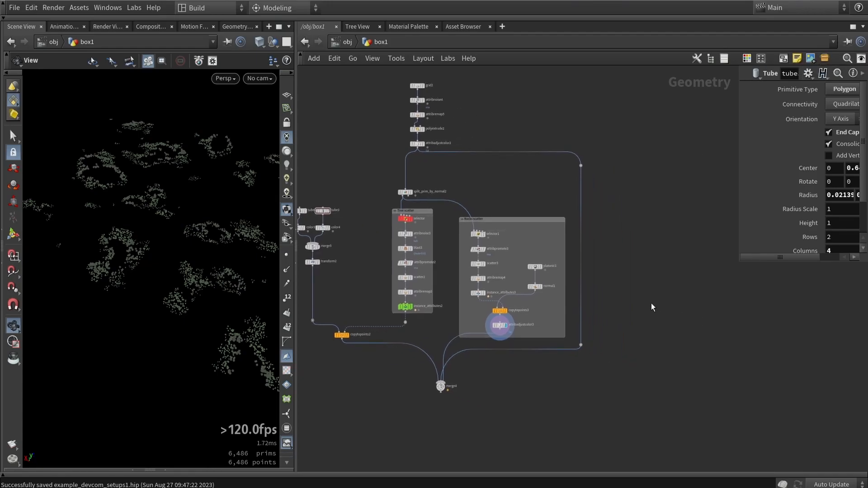
Add a Subnetwork node in the empty area outside the long wire
key("Tab")
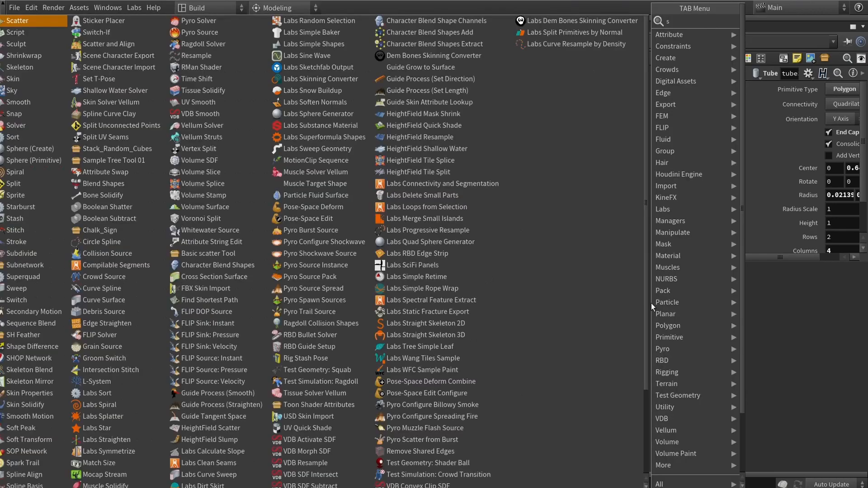
key("Escape")
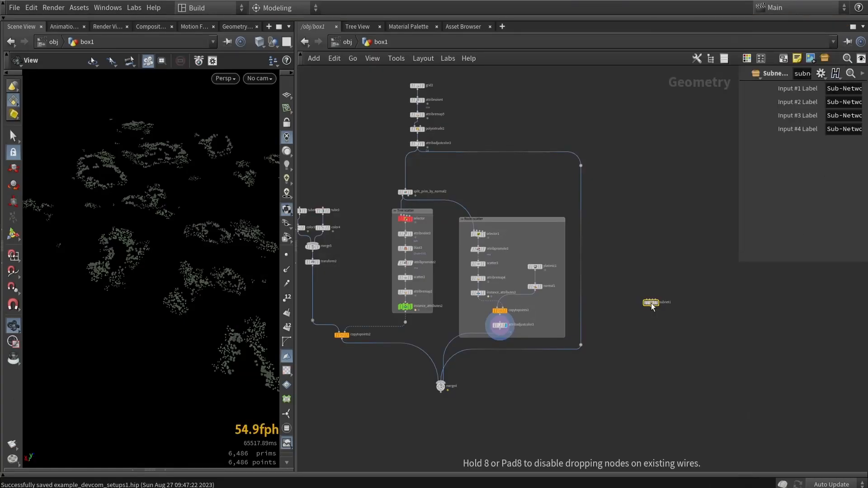
scroll(651, 303, "up", 5)
left_click(576, 305)
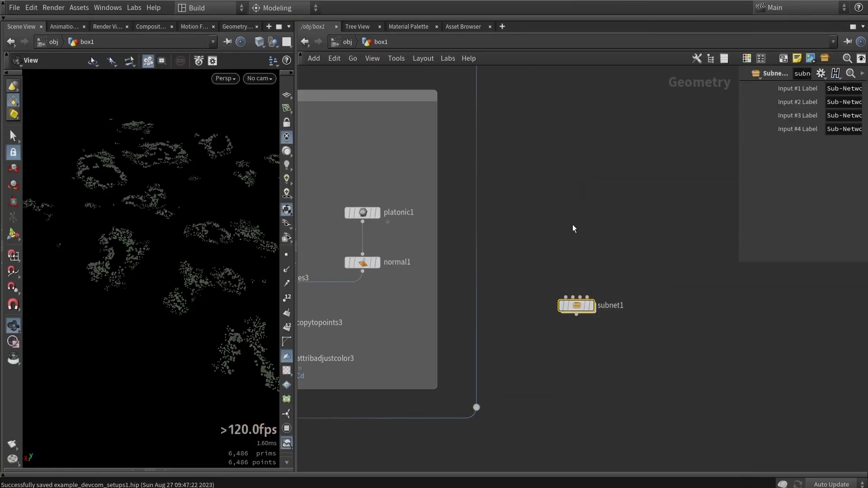
Look inside the new subnetwork, return to box1 and check the node's Digital Asset options
double_click(577, 305)
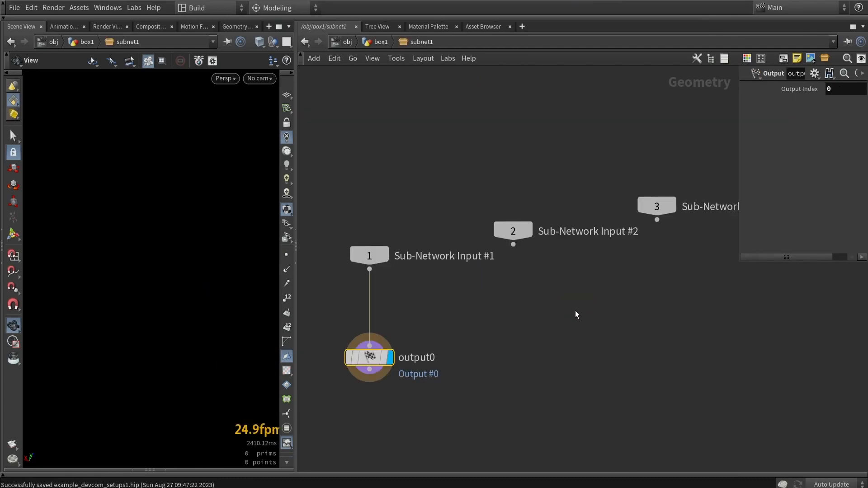
left_click(379, 42)
left_click_drag(552, 254, 633, 371)
right_click(579, 302)
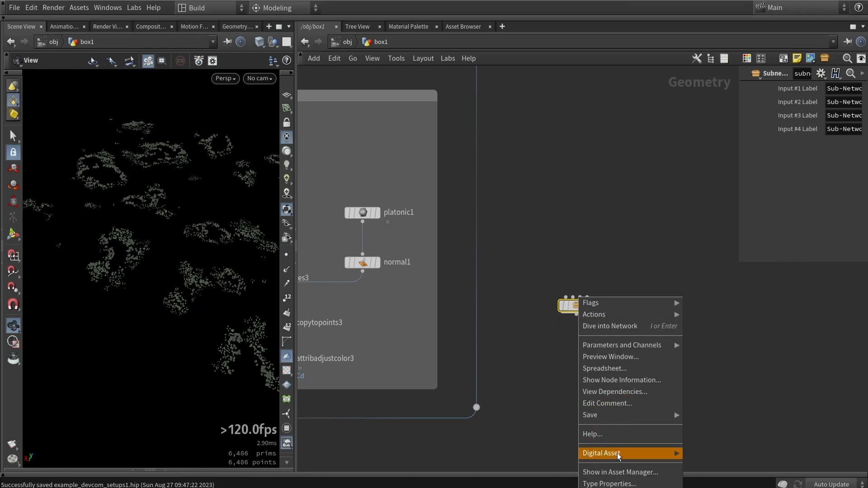
mouse_move(619, 454)
left_click(725, 390)
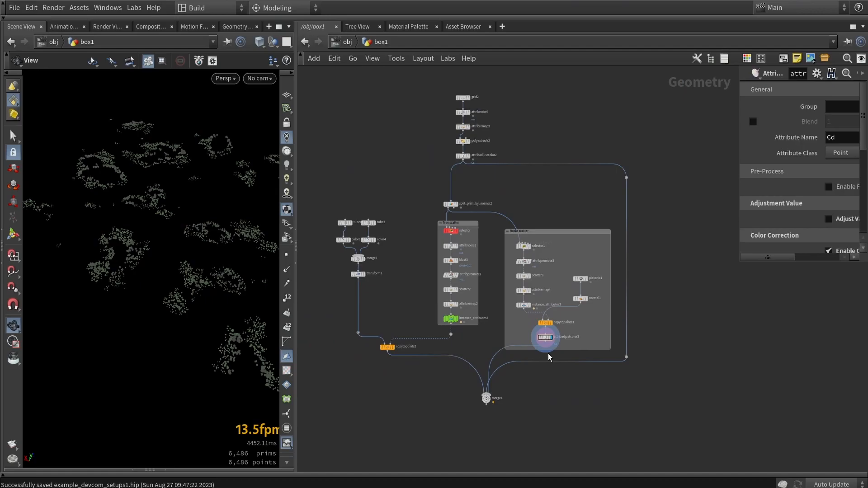
Collapse the Rocks scatter network box and its nodes into a single subnetwork node
scroll(557, 352, "down", 3)
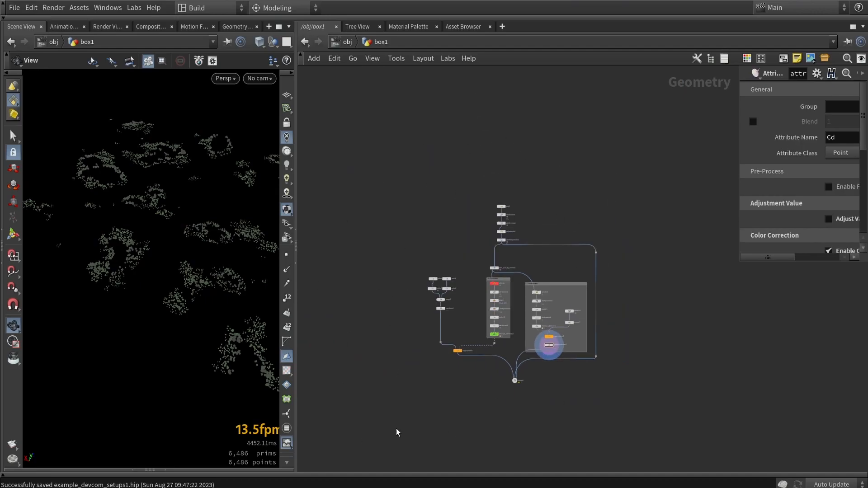
scroll(537, 325, "up", 3)
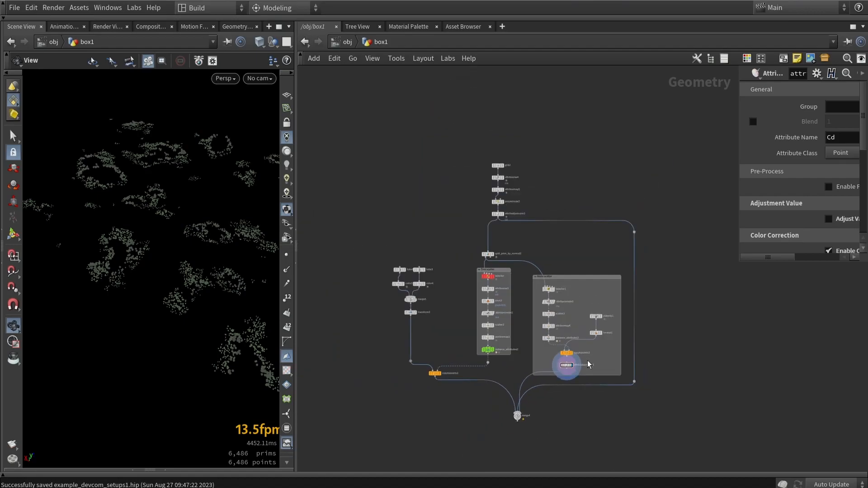
scroll(518, 207, "down", 4)
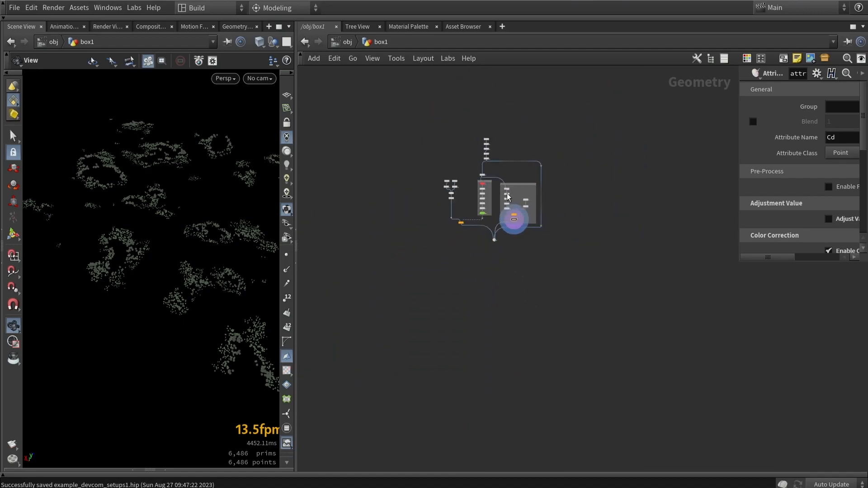
scroll(493, 185, "up", 5)
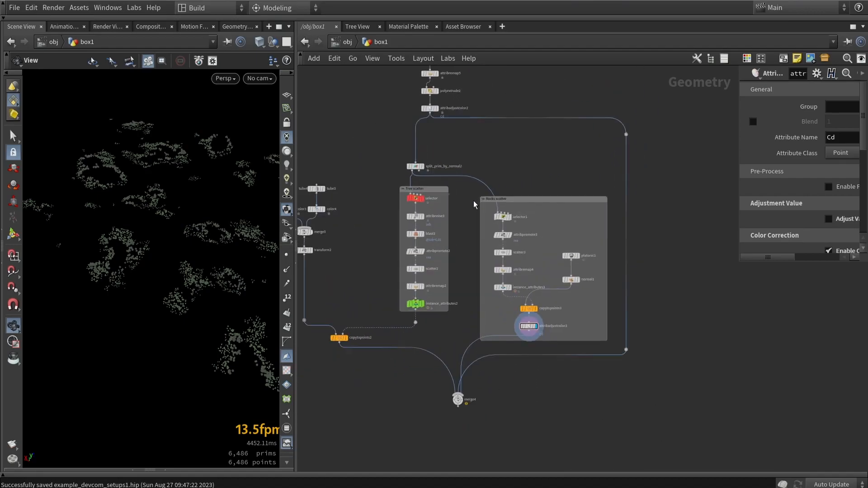
scroll(474, 204, "up", 1)
left_click_drag(476, 189, 639, 376)
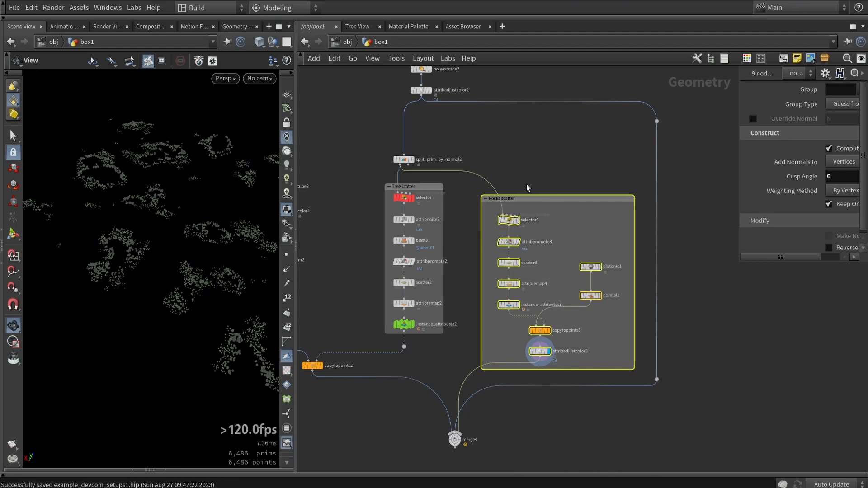
key("shift+c")
scroll(581, 312, "up", 1)
left_click_drag(577, 314, 547, 332)
Rename the collapsed rocks subnetwork rock_scatter
double_click(574, 326)
type("roc")
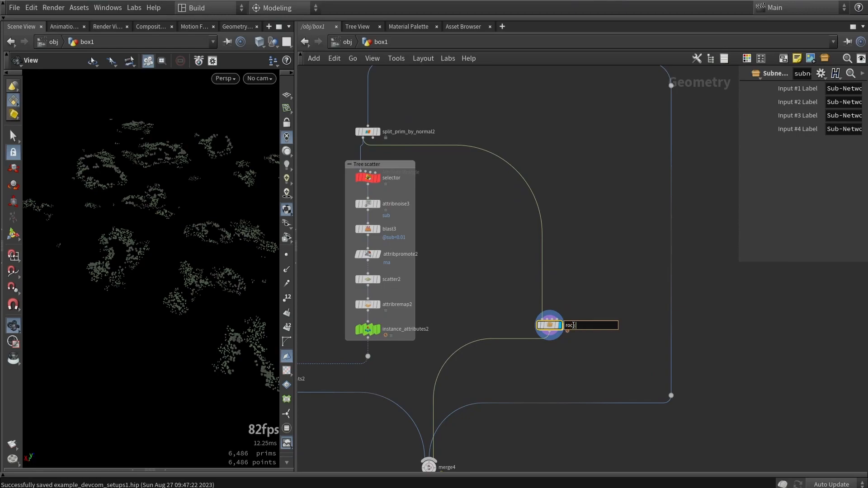
type("k_scatter")
key("Return")
Collapse the Tree scatter box, its nodes and the wire dot below it into a subnetwork, and reposition it
scroll(414, 371, "down", 2)
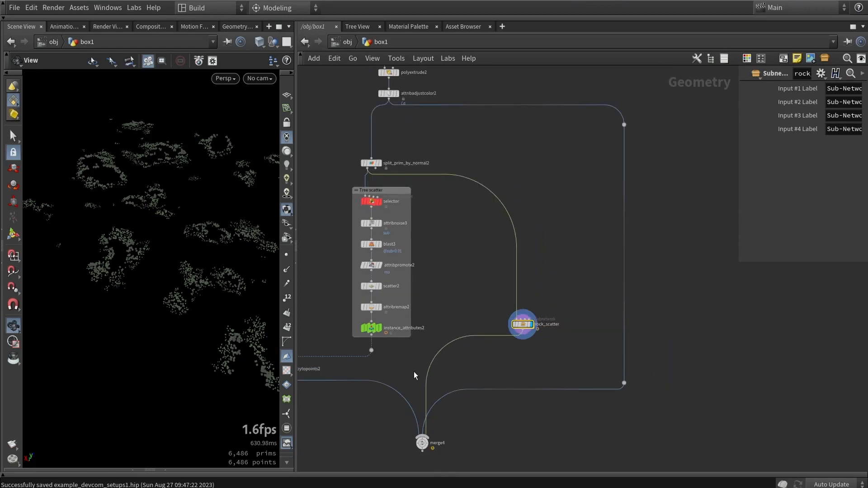
middle_click_drag(414, 371, 493, 383)
left_click_drag(493, 379, 419, 195)
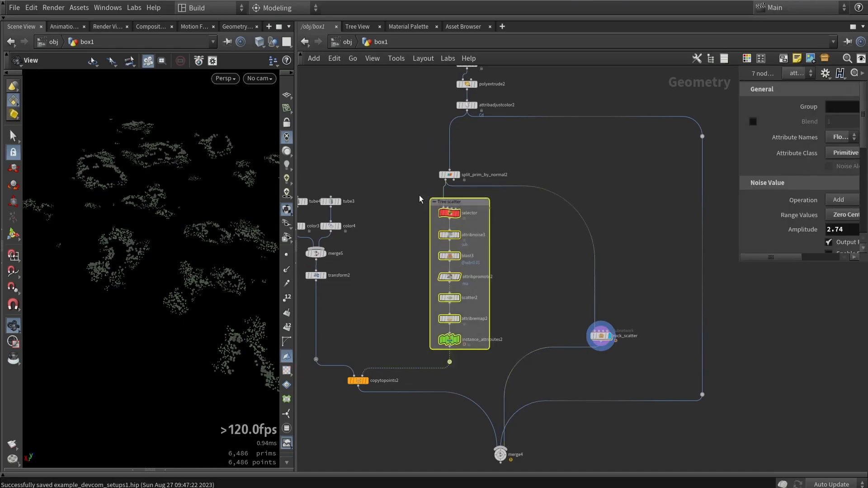
key("shift+c")
left_click_drag(449, 235, 412, 284)
Name the collapsed tree scatter subnetwork tree and move rock_scatter level with it
left_click(456, 261)
type("tree")
key("Return")
left_click_drag(602, 341, 505, 280)
scroll(524, 281, "down", 2)
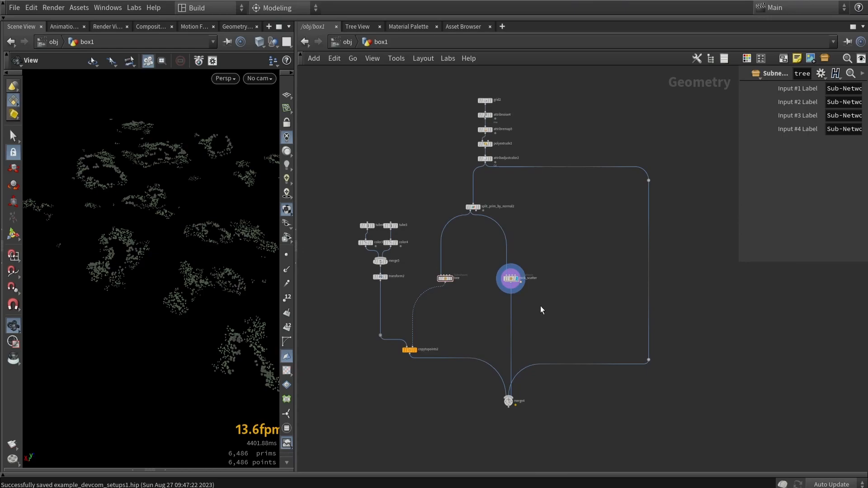
left_click_drag(539, 304, 487, 261)
scroll(514, 294, "up", 4)
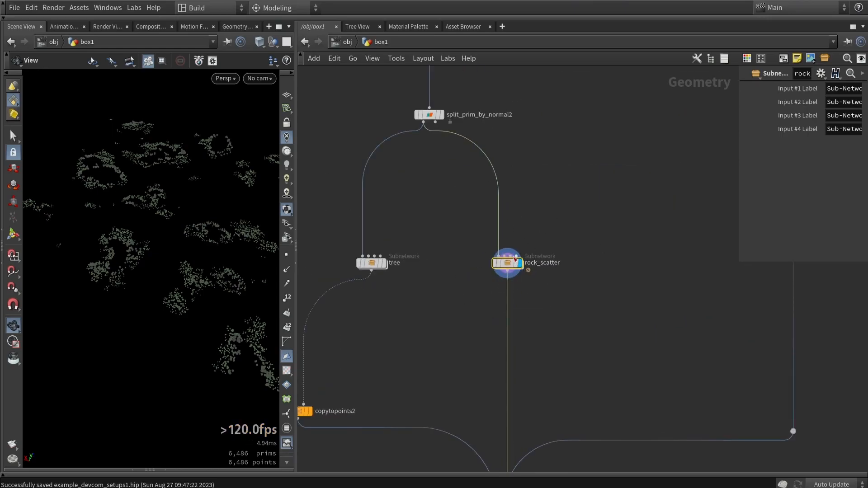
left_click_drag(581, 320, 462, 218)
scroll(490, 274, "up", 3)
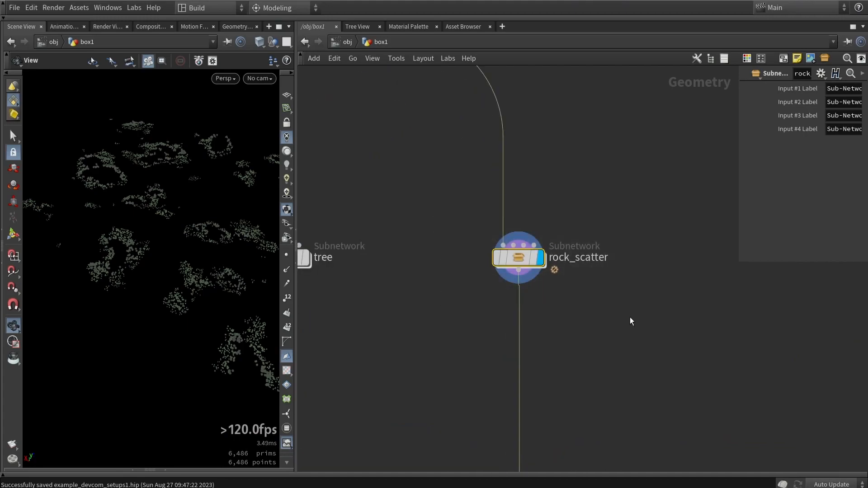
scroll(632, 321, "down", 3)
left_click_drag(624, 312, 508, 239)
scroll(524, 257, "down", 3)
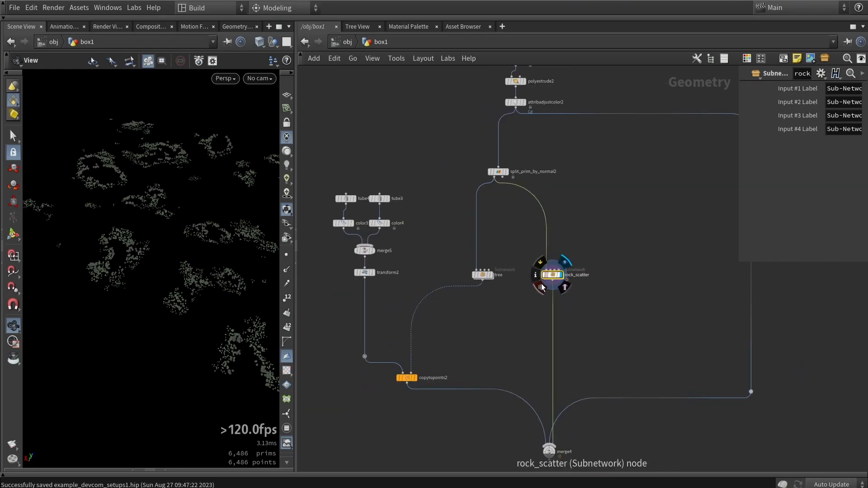
scroll(520, 298, "down", 3)
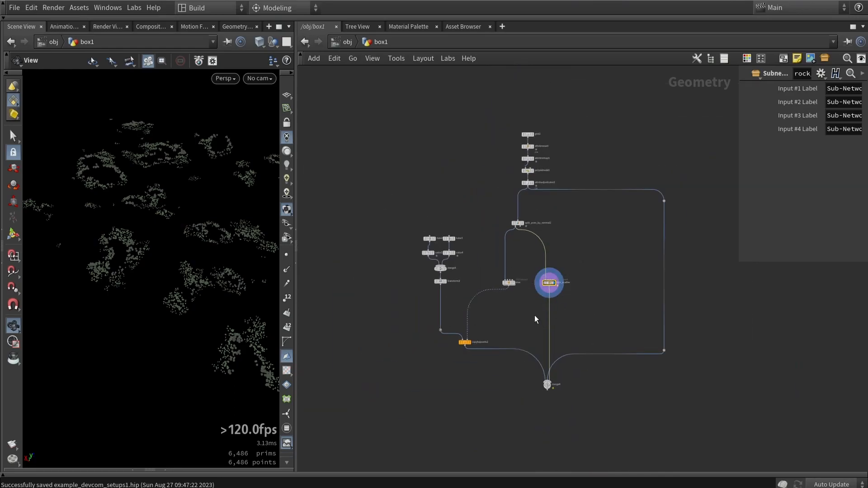
scroll(536, 314, "down", 3)
left_click(478, 327)
scroll(545, 328, "up", 6)
middle_click_drag(512, 314, 519, 376)
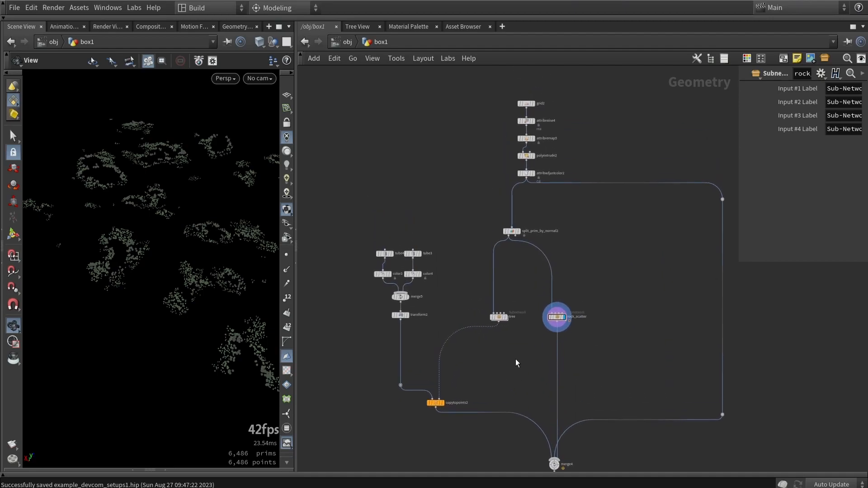
left_click_drag(540, 287, 599, 347)
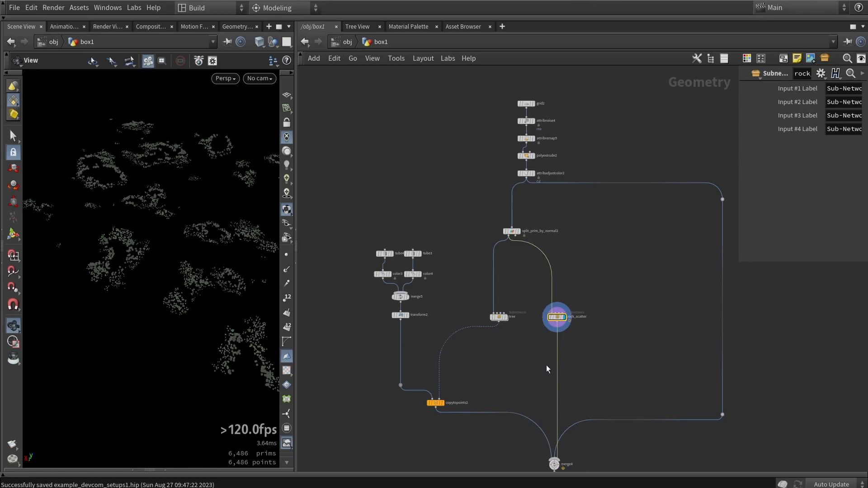
middle_click_drag(546, 366, 536, 299)
left_click(535, 298)
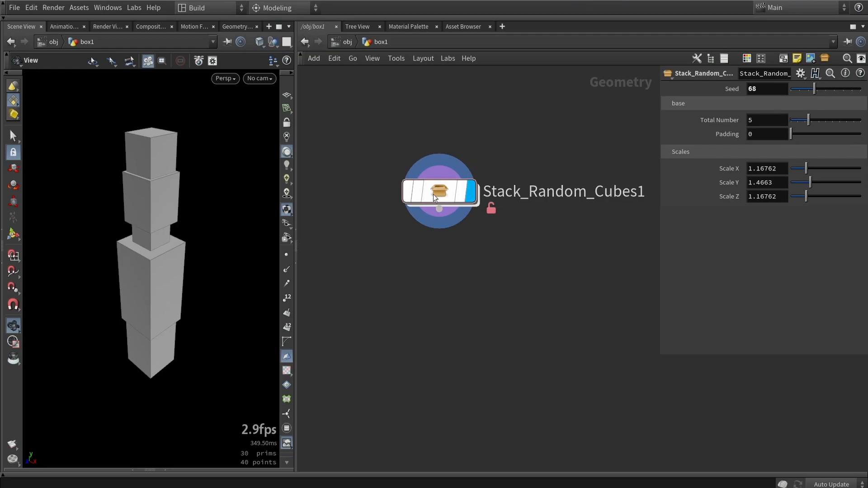
Open the type properties of the Stack_Random_Cubes1 asset and add an On Created event handler script
left_click_drag(441, 189, 411, 265)
right_click(423, 257)
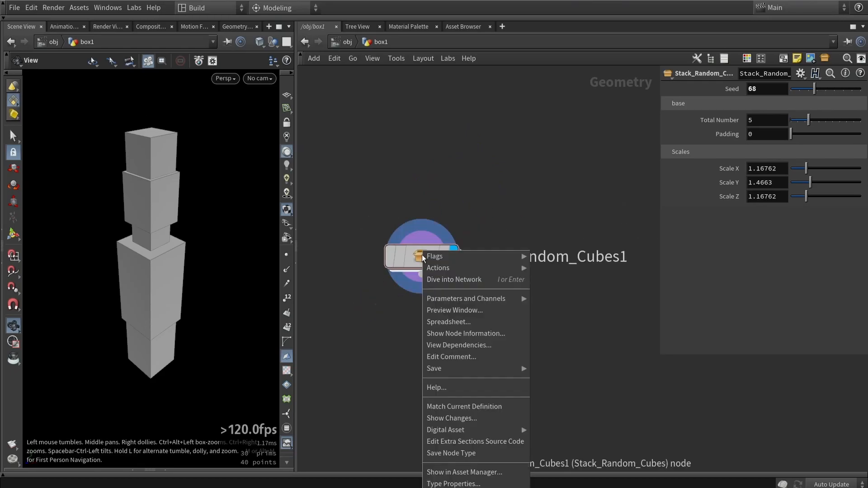
left_click(453, 483)
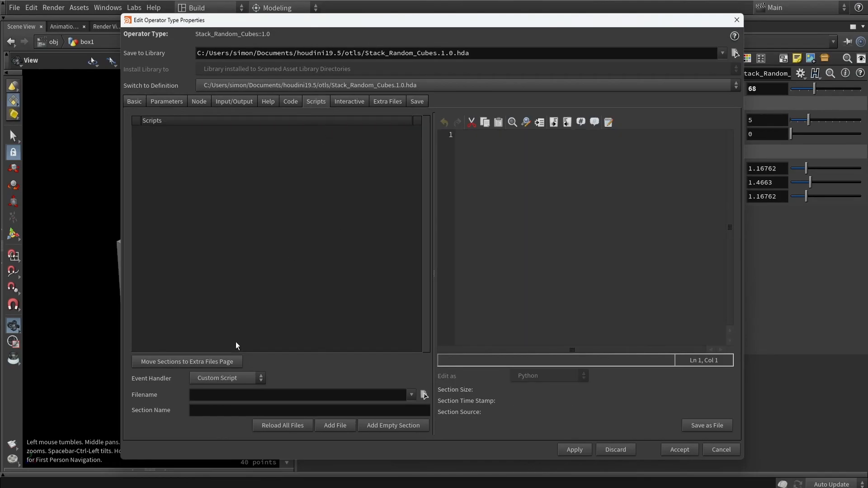
left_click(243, 378)
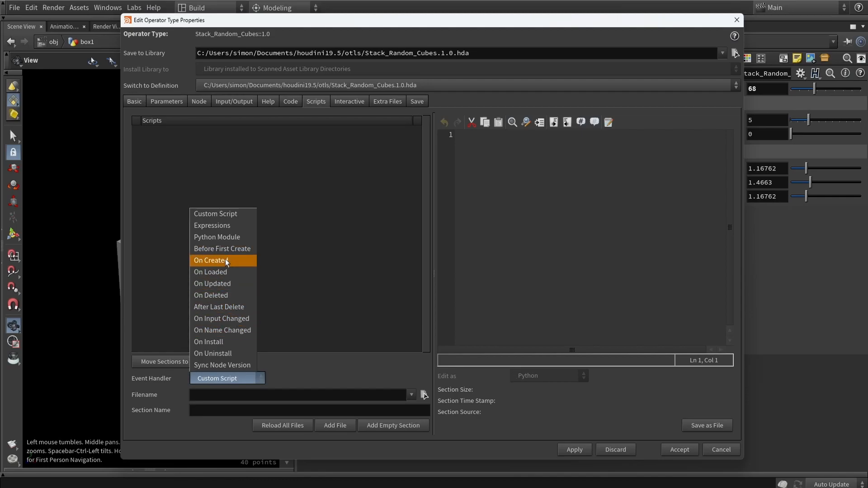
left_click(213, 261)
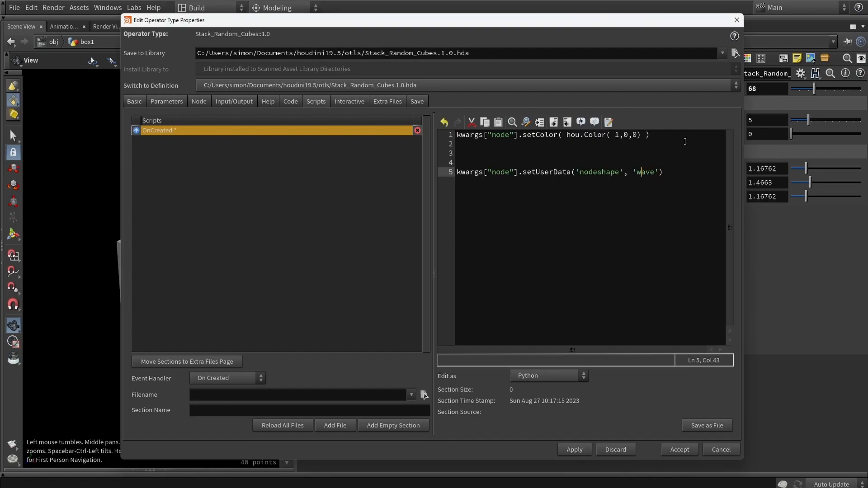
Examine the OnCreated script's setColor line for the node color and its setUserData line for the node shape
left_click(685, 154)
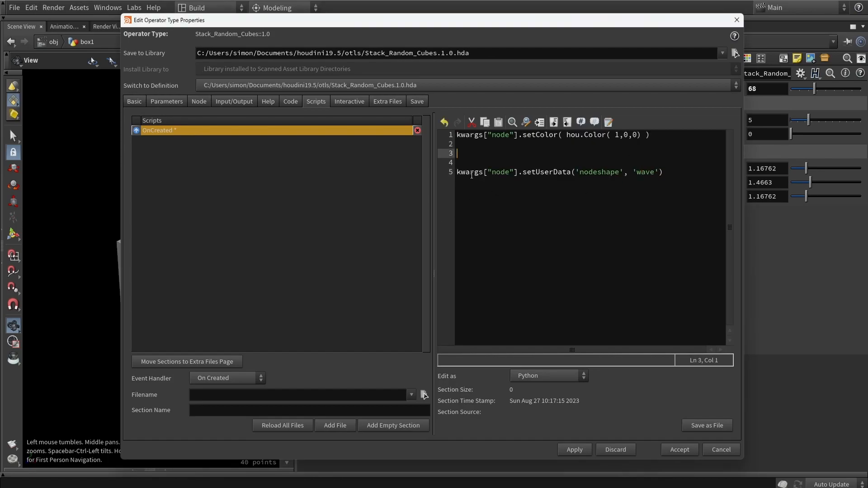
left_click_drag(454, 135, 660, 137)
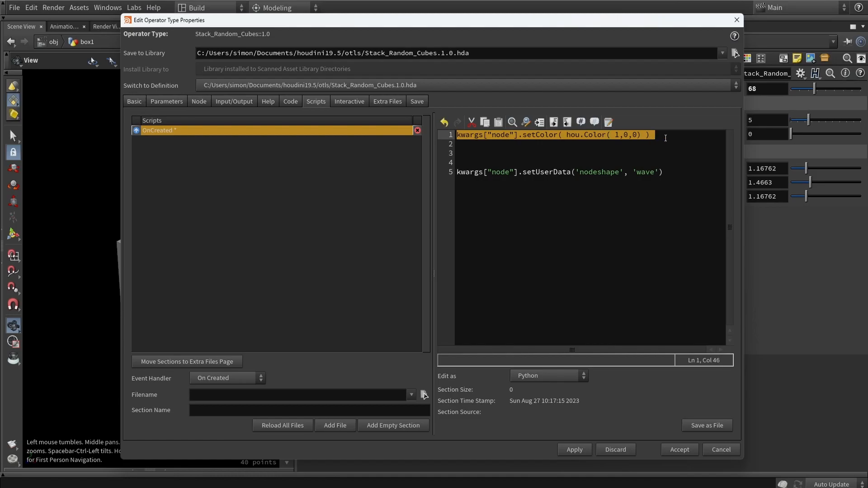
left_click(665, 138)
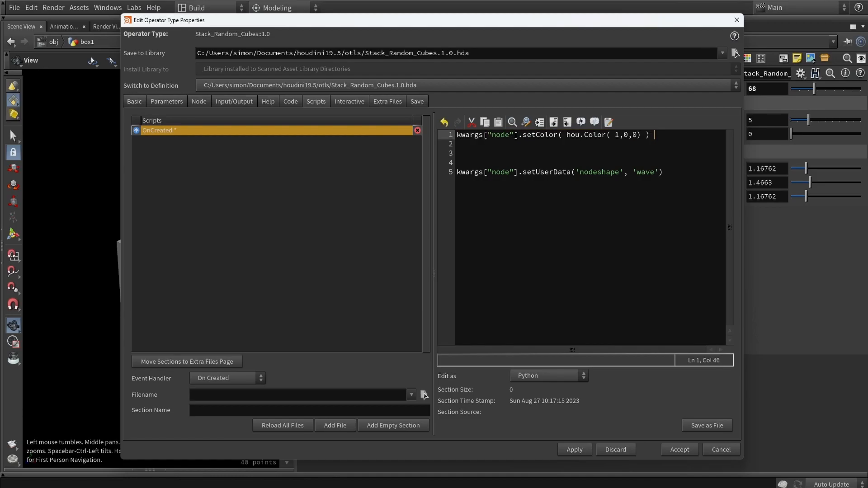
left_click_drag(522, 135, 661, 137)
left_click(661, 136)
left_click_drag(613, 136, 633, 136)
left_click(649, 156)
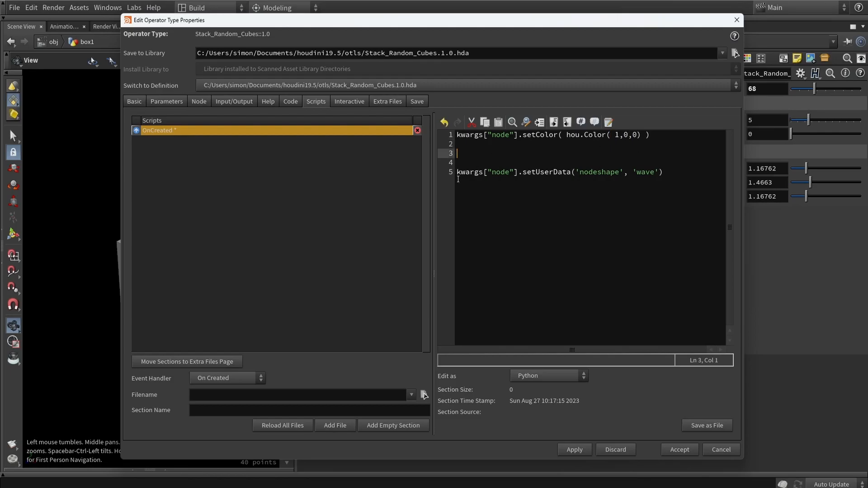
left_click_drag(457, 172, 518, 172)
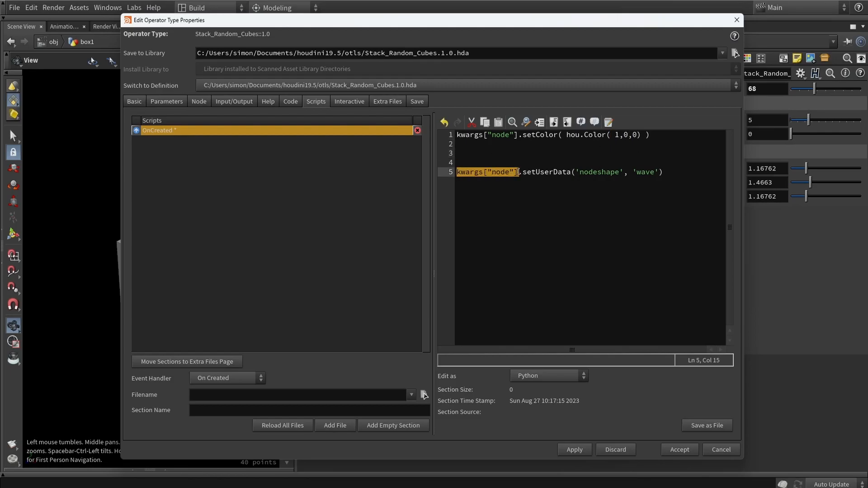
left_click(529, 176)
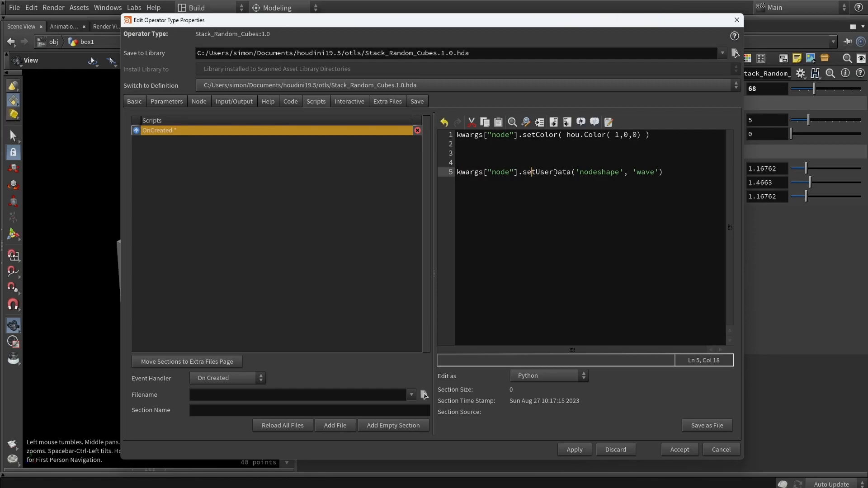
left_click_drag(579, 172, 655, 178)
left_click(666, 173)
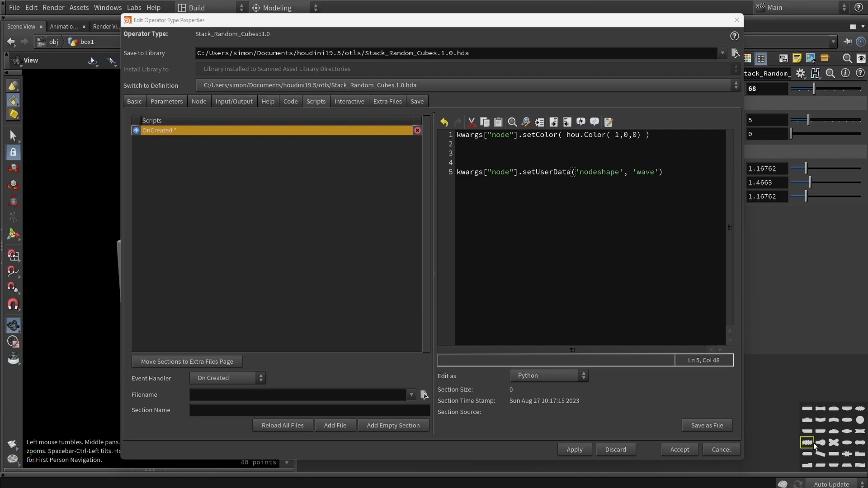
Accept the Stack_Random_Cubes type properties and place a new Stack_Random_Cubes node below the existing one to test the creation script
left_click(680, 450)
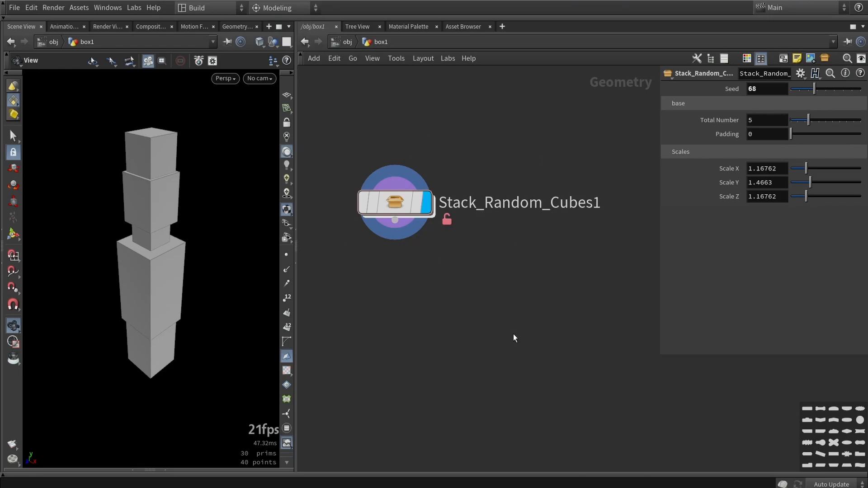
key("Tab")
type("stack")
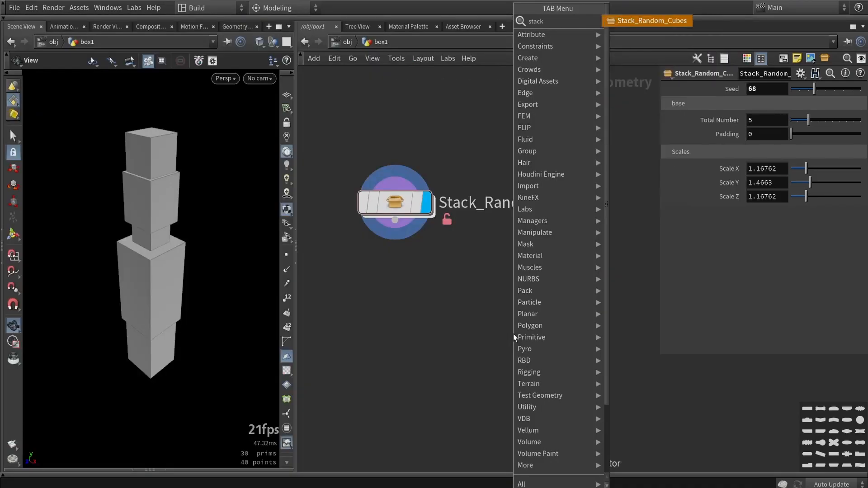
key("Return")
left_click(513, 337)
middle_click_drag(556, 397, 520, 313)
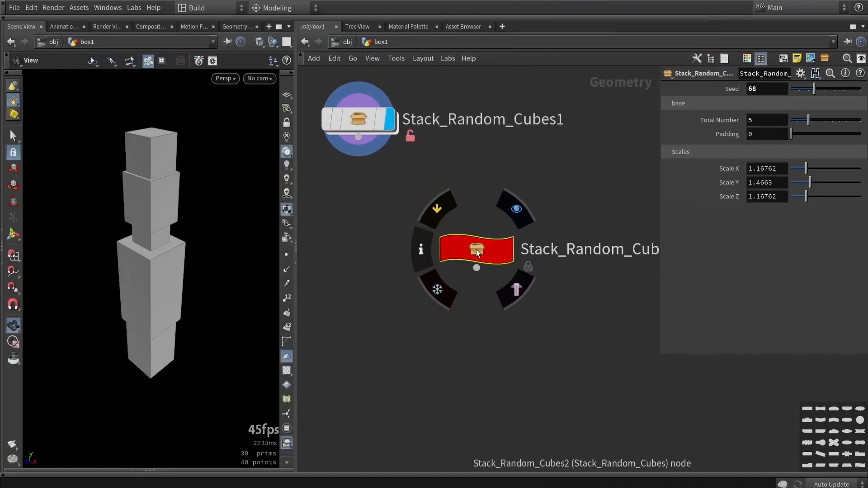
left_click_drag(479, 253, 470, 264)
left_click(498, 358)
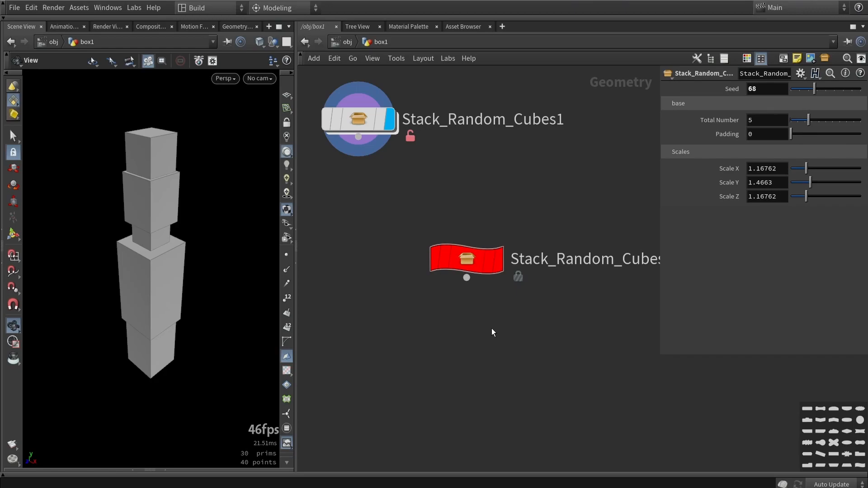
Delete the newly placed red wave-shaped Stack_Random_Cubes node
left_click_drag(544, 335, 411, 195)
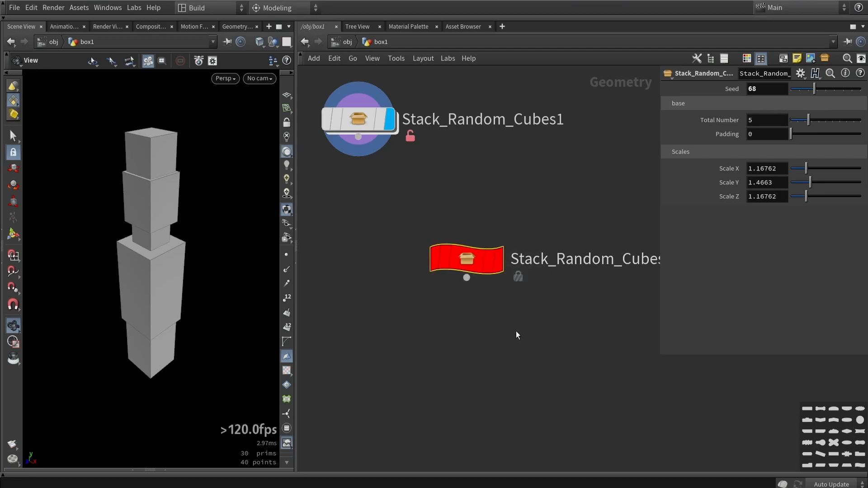
key("Delete")
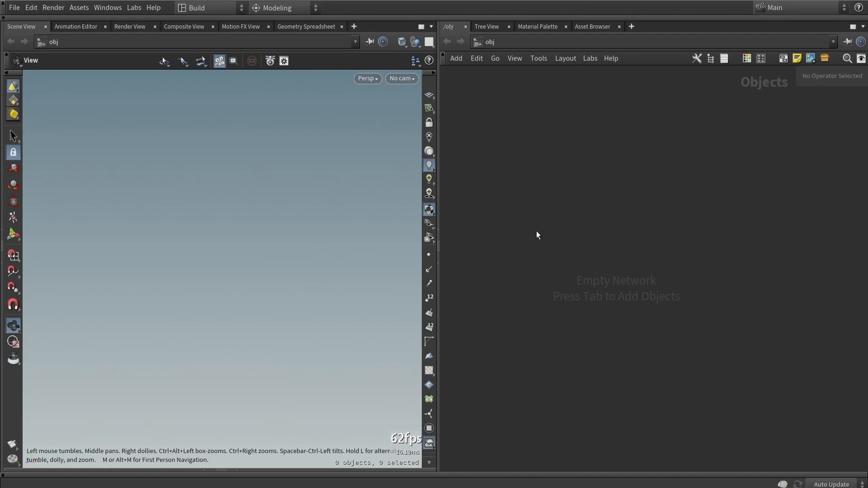
Switch to the code editor and examine the package JSON's MY_PACKAGE variable, its folder value and the path entry referencing it
key("alt+Tab")
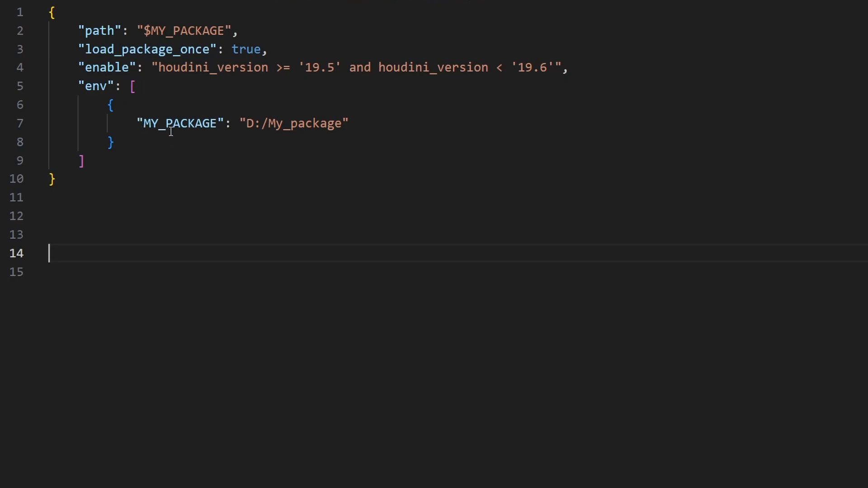
left_click_drag(144, 123, 219, 124)
left_click(246, 124)
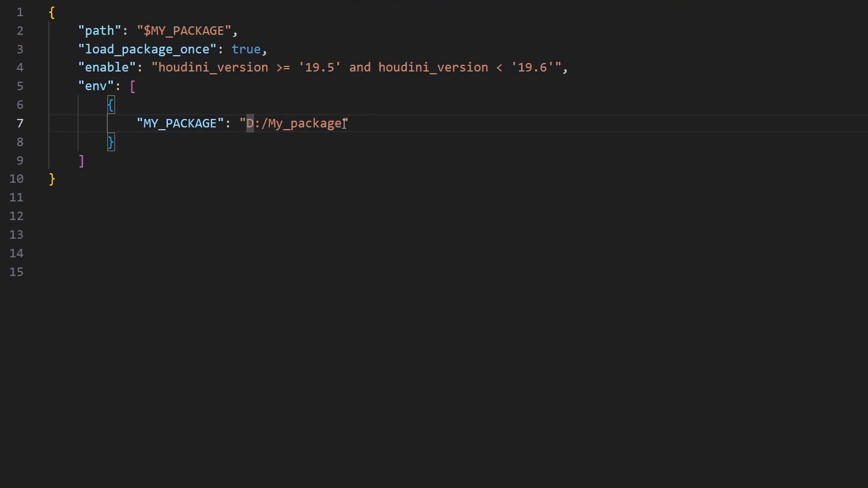
double_click(100, 32)
left_click_drag(151, 31, 227, 30)
double_click(171, 123)
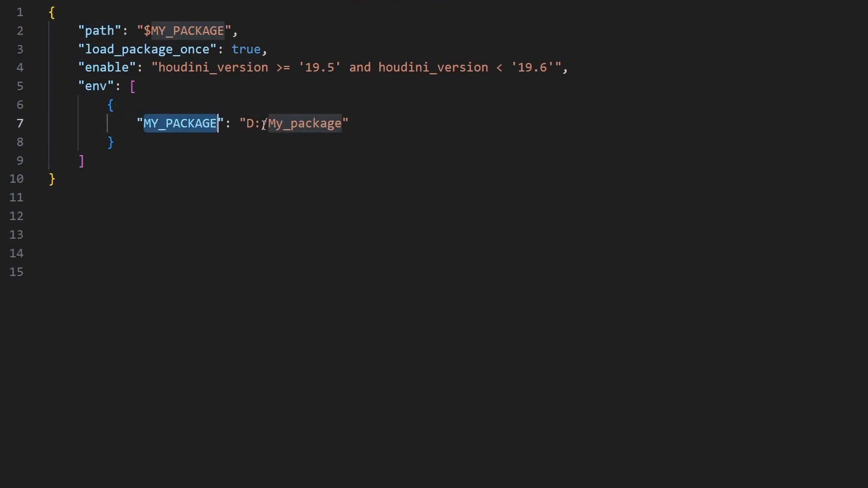
left_click(247, 123)
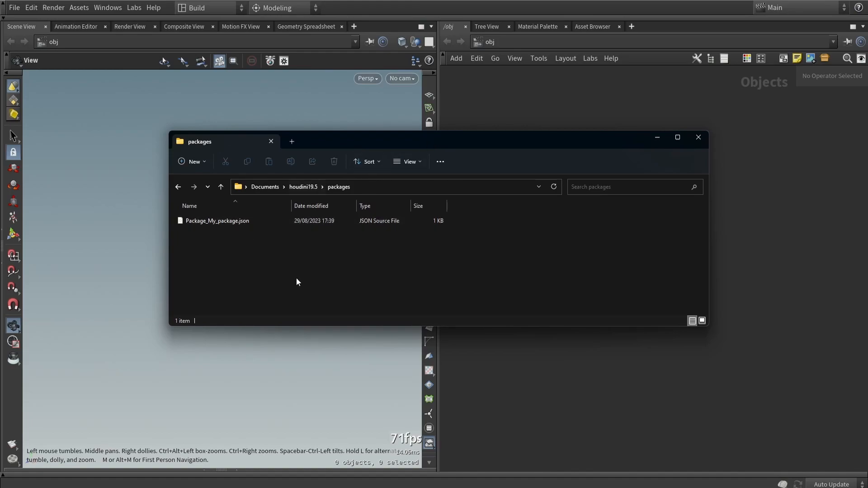
Return to Houdini, open the Hscript Textport and run echo $MY_PACKAGE to check the package variable
left_click(549, 398)
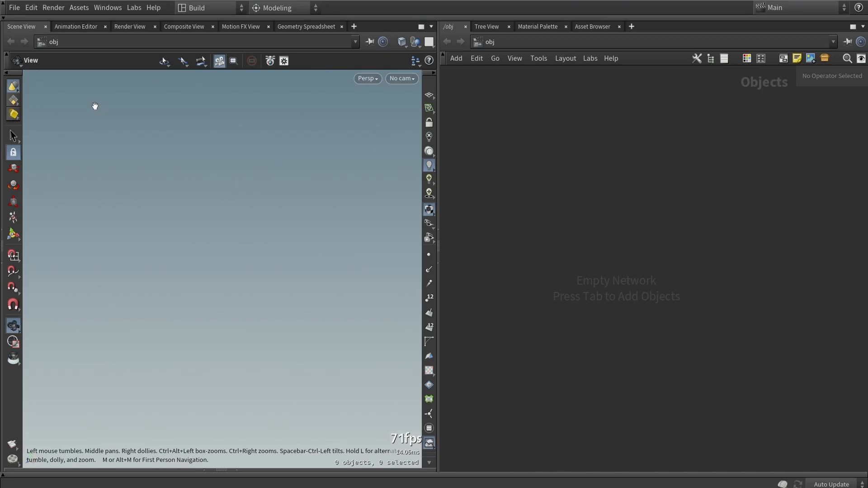
left_click(107, 8)
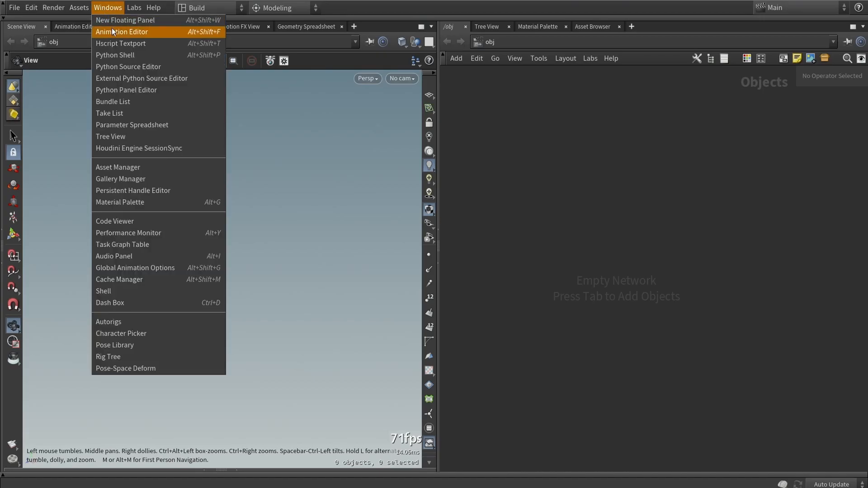
left_click(118, 44)
left_click_drag(118, 4, 361, 114)
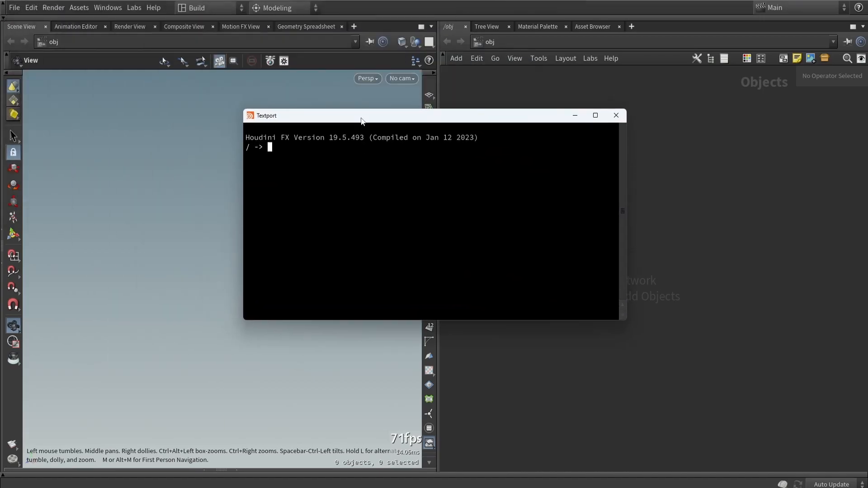
type("echo ")
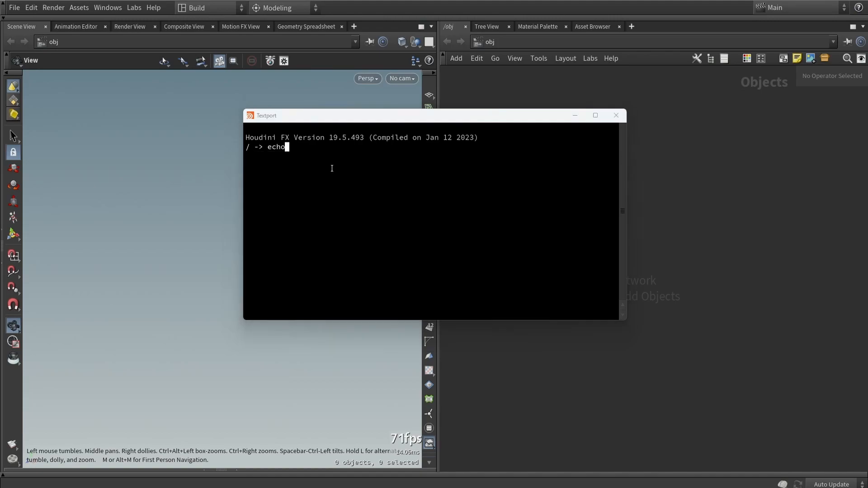
type("$")
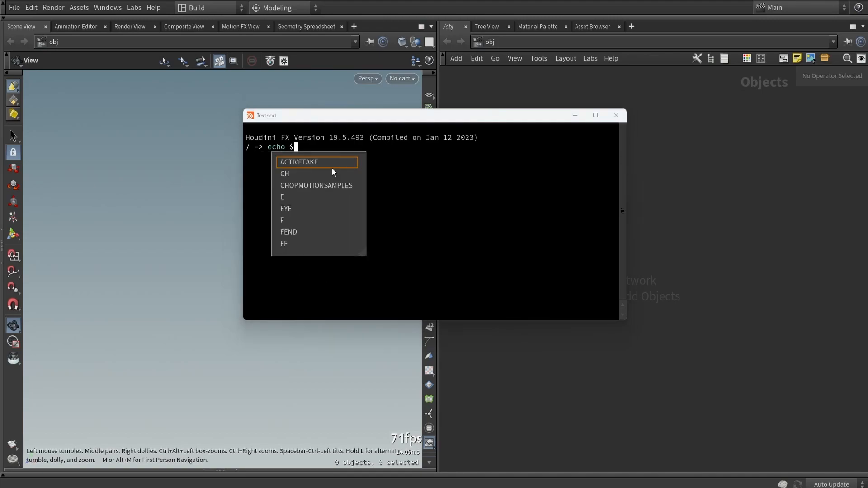
type("MY_PACKAGE")
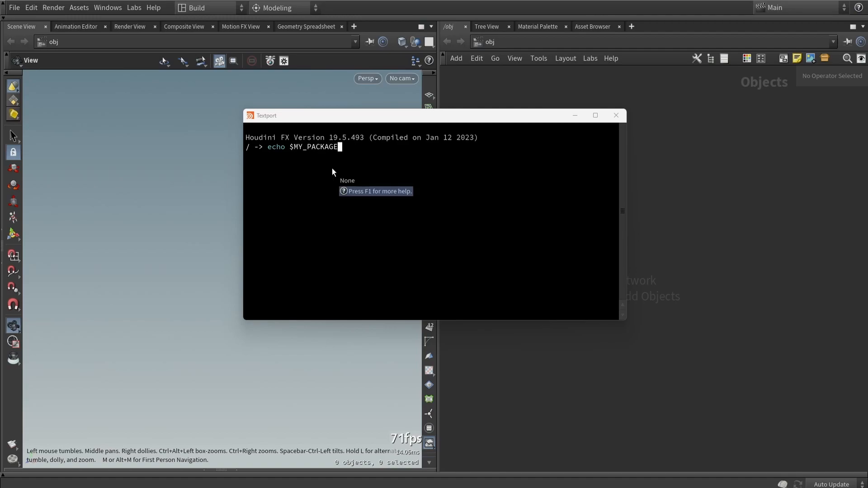
key("Return")
Compare the echoed folder path with the $MY_PACKAGE variable in the Textport and close the window
left_click_drag(312, 159, 269, 158)
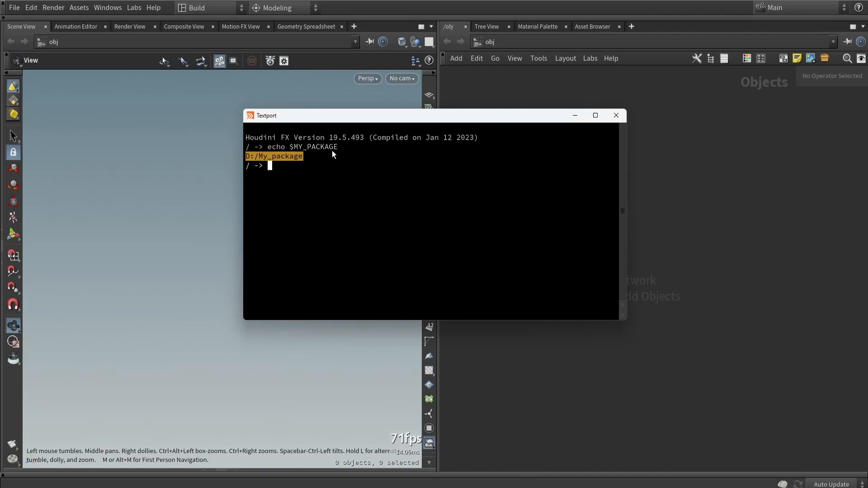
left_click(307, 159)
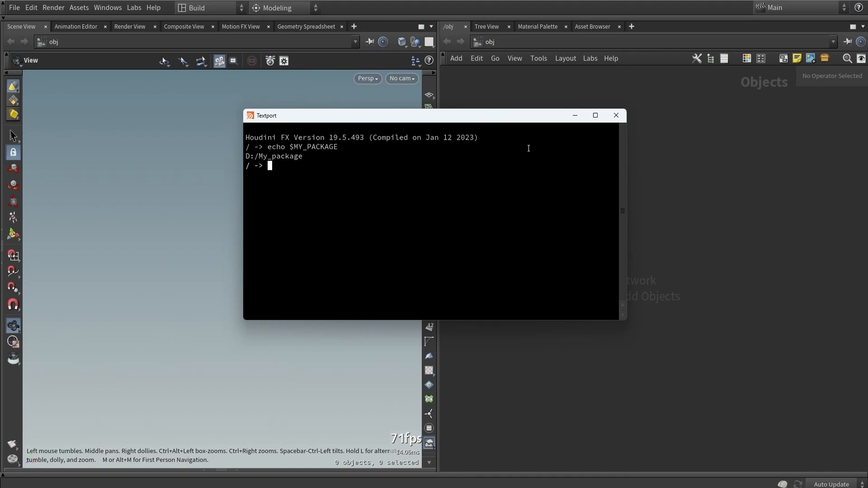
left_click_drag(289, 147, 338, 146)
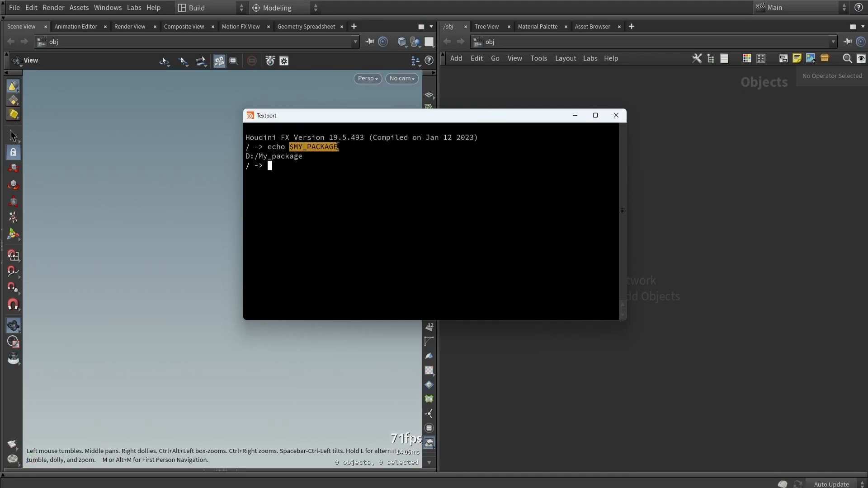
left_click(357, 159)
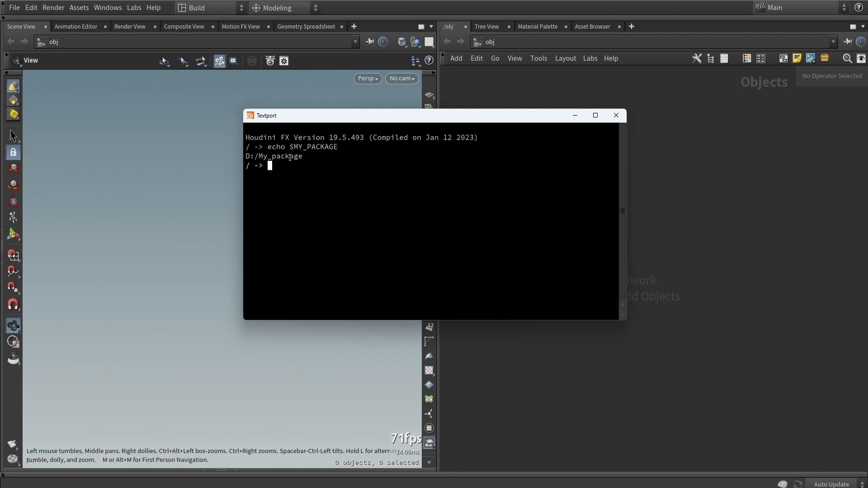
left_click(616, 115)
Create a Geometry object in the empty scene and add a Tube node inside it
key("Tab")
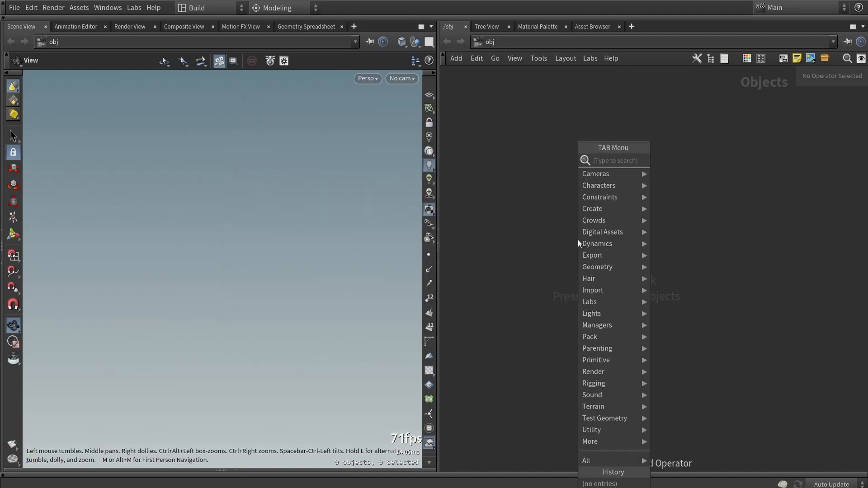
type("geo")
key("Return")
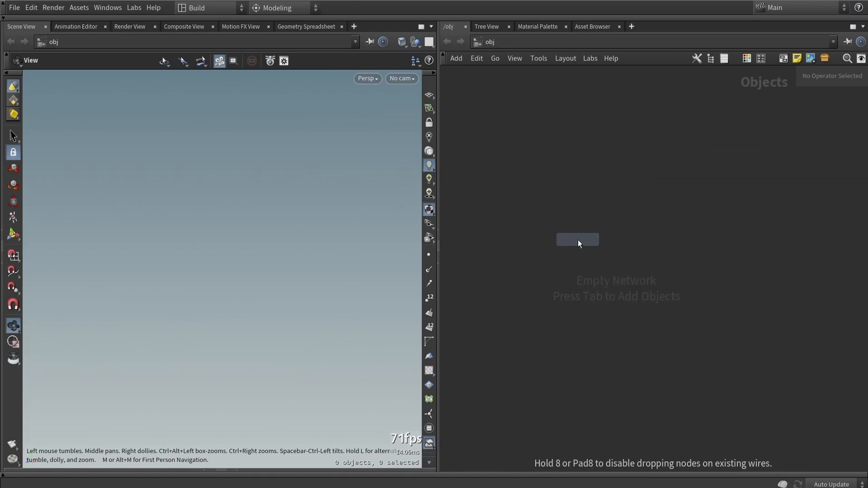
left_click(578, 240)
key("Tab")
type("tube")
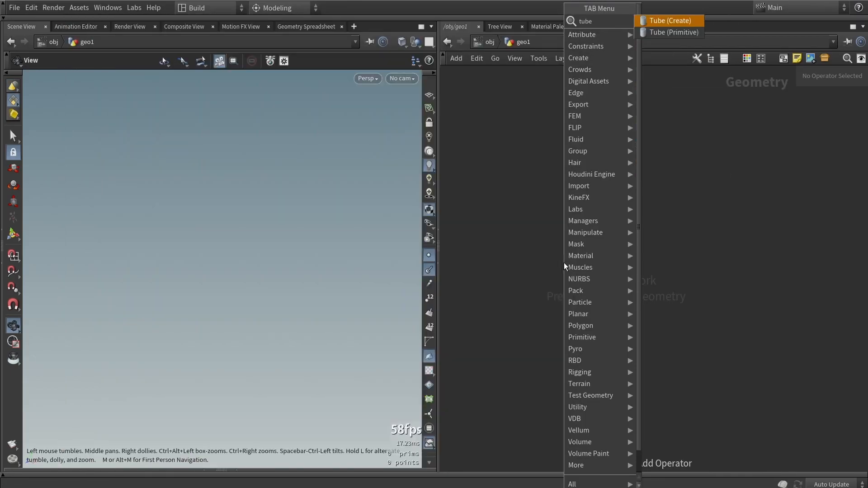
key("Return")
left_click(563, 263)
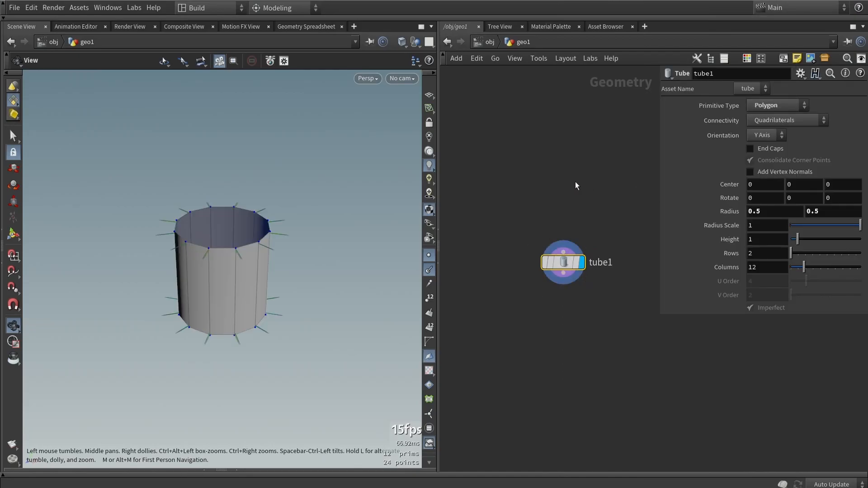
Collapse the tube node into a subnetwork and reposition it in the network
key("shift+c")
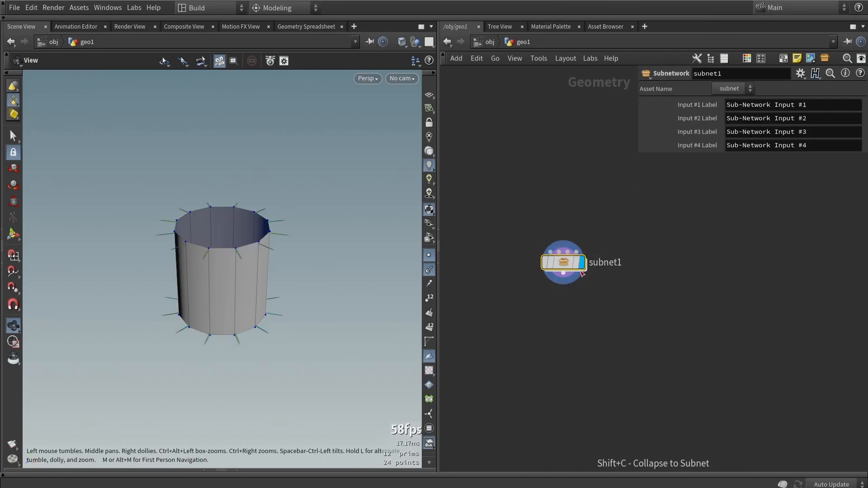
left_click_drag(563, 264, 520, 230)
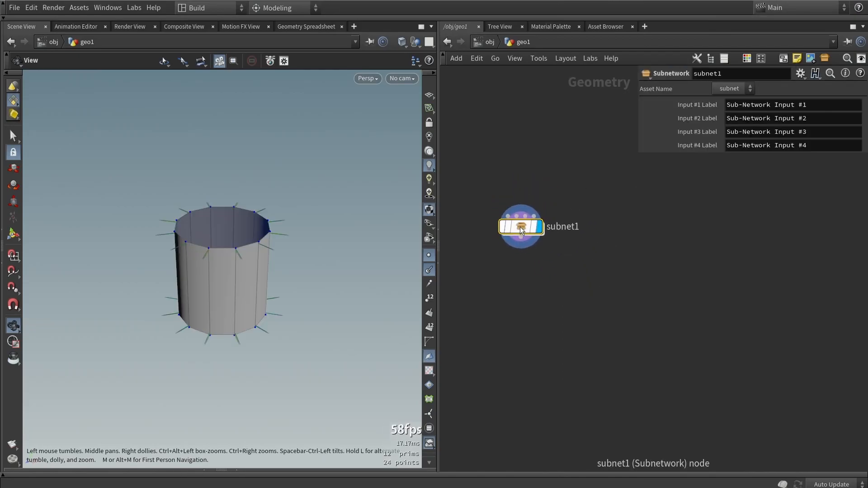
Start creating a new digital asset from the subnetwork with the custom library path $MY_PACKAGE/otls
right_click(521, 232)
mouse_move(571, 383)
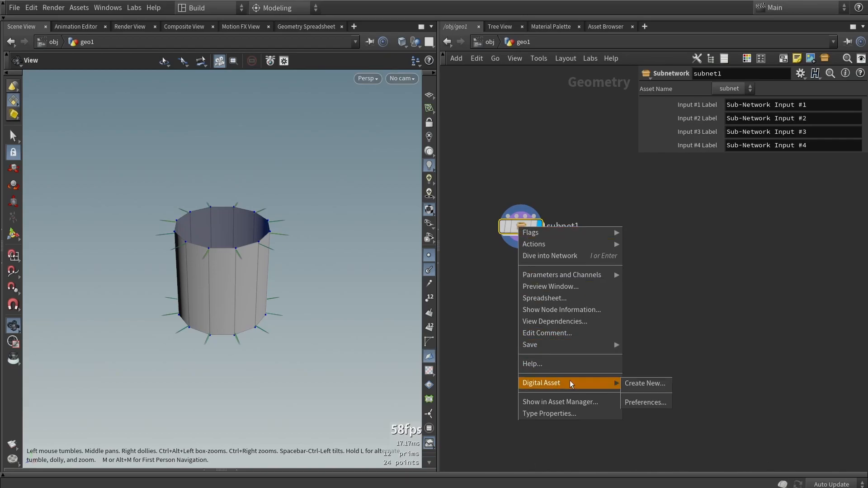
left_click(647, 384)
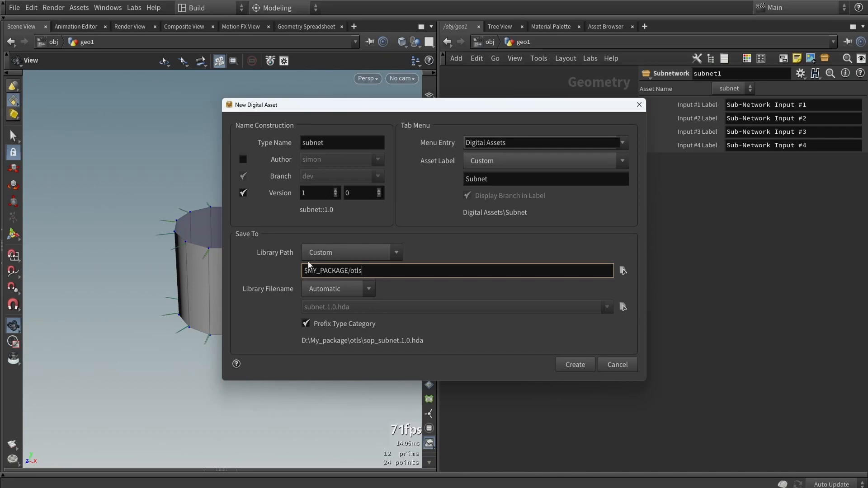
left_click_drag(303, 270, 349, 270)
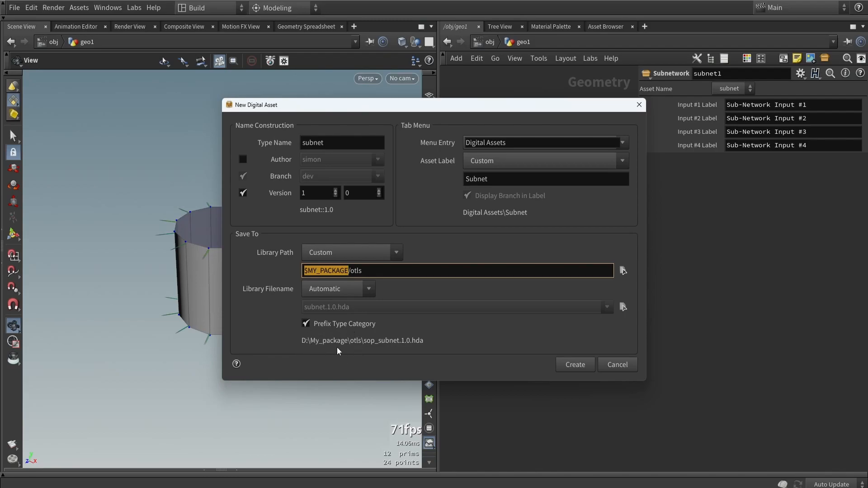
Set both the type name and the asset label of the new digital asset to Tool_tube
double_click(323, 145)
type("Too")
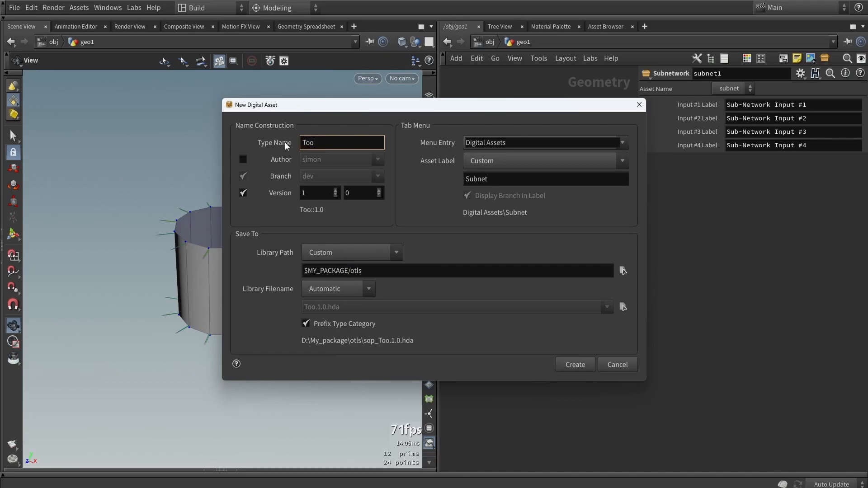
type("l_tube")
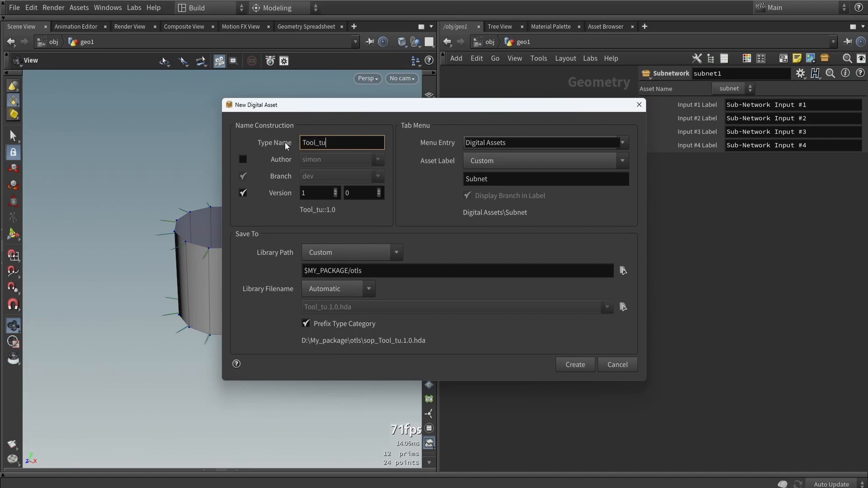
key("ctrl+a")
key("ctrl+c")
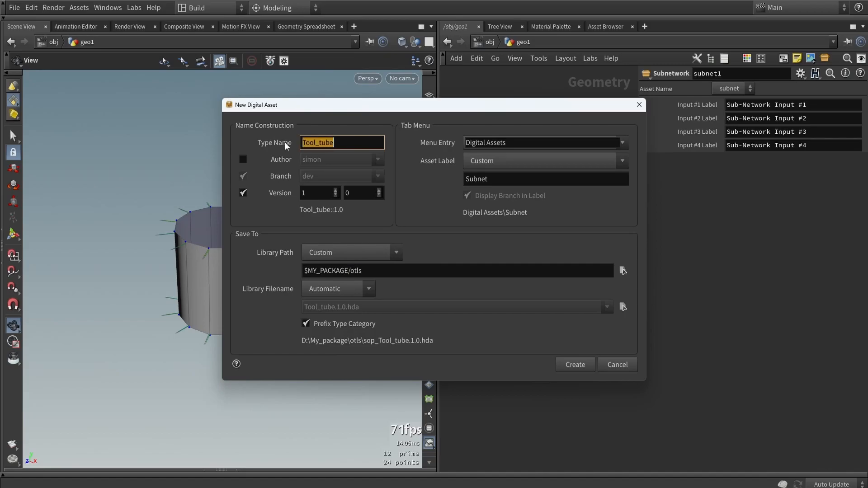
left_click(500, 175)
key("ctrl+v")
key("ctrl+a")
key("ctrl+v")
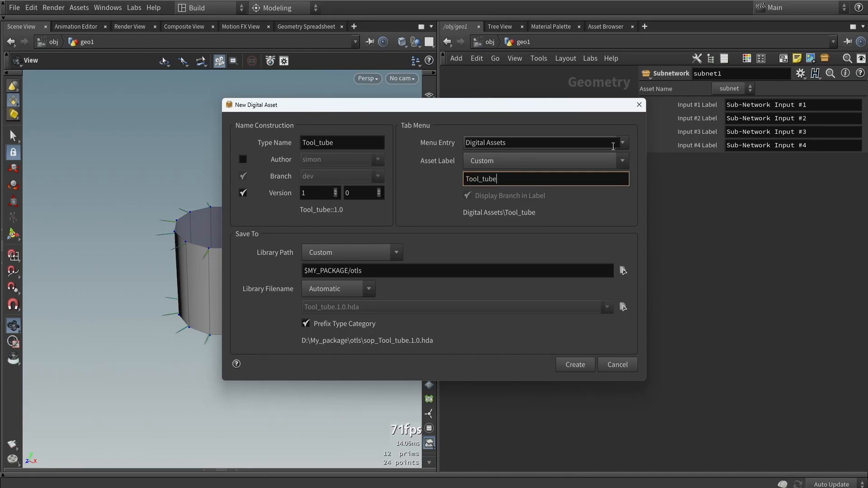
Set the new asset's menu entry to MY_Package and turn off the type category prefix in its file name
left_click(556, 142)
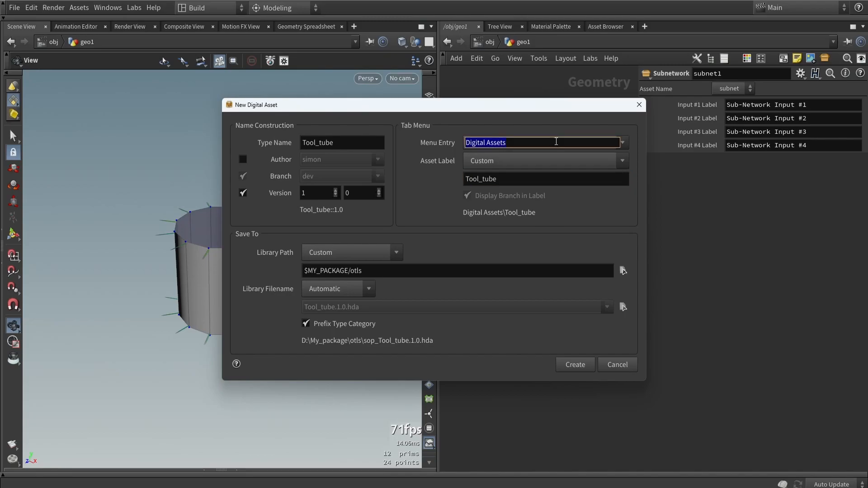
type("MY_P")
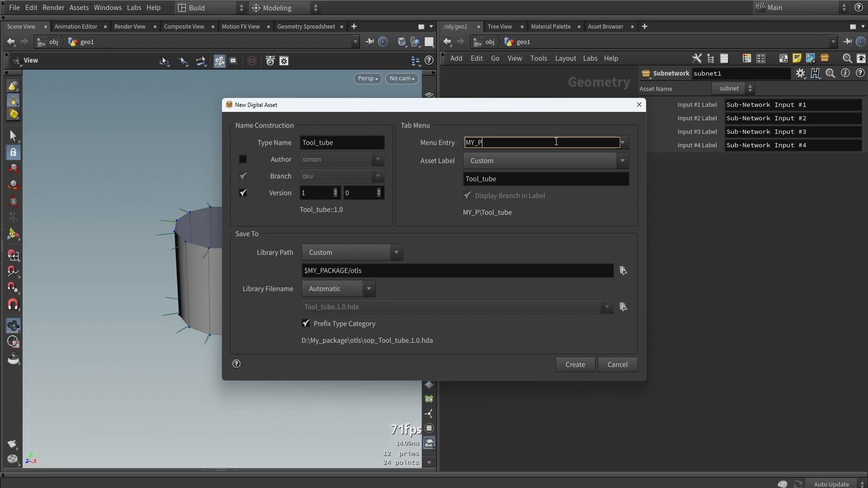
type("ackage")
left_click(332, 323)
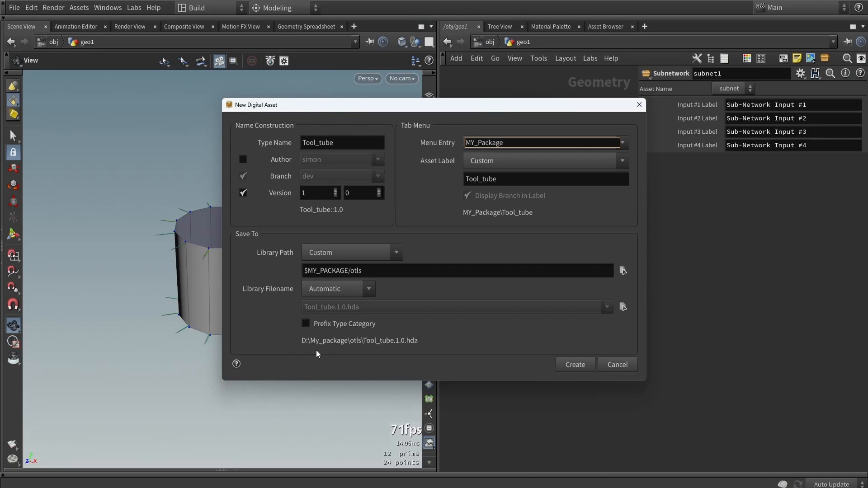
Create the digital asset in $MY_PACKAGE/otls and close its operator type properties window
left_click_drag(304, 273, 362, 272)
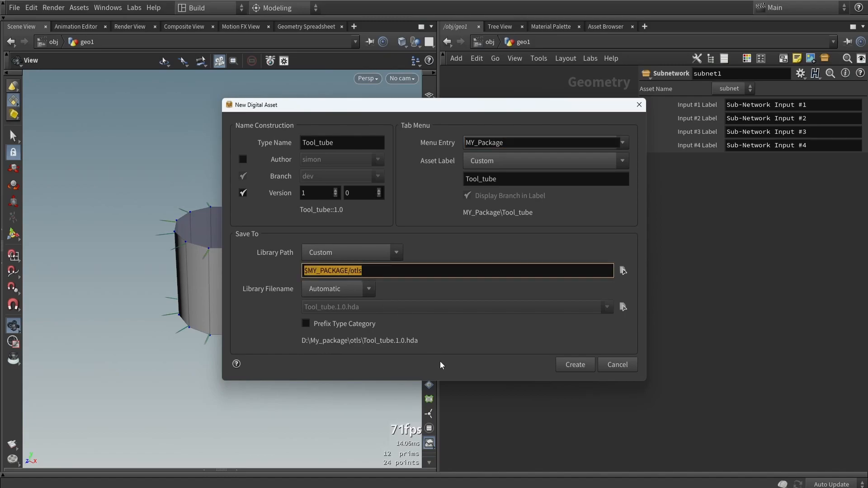
left_click(574, 365)
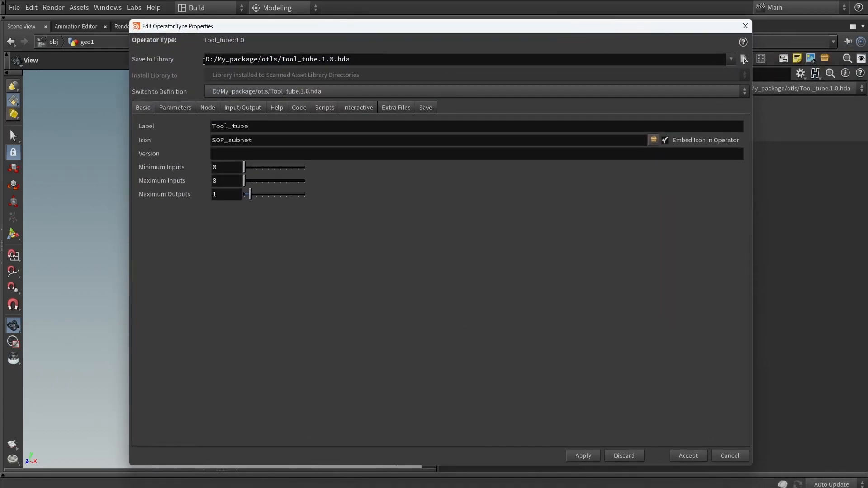
left_click_drag(204, 61, 258, 59)
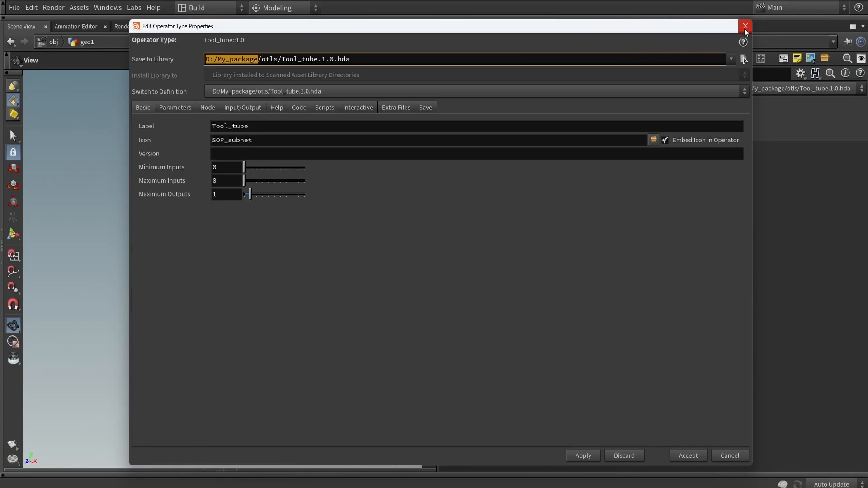
left_click(745, 26)
Examine how the node creation menu groups the Labs tools and the MY_Package category, then close it
key("Tab")
mouse_move(573, 279)
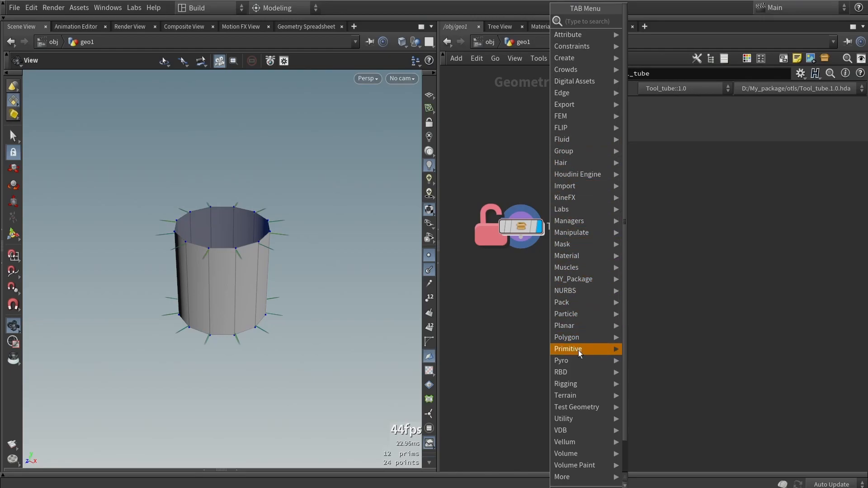
mouse_move(579, 409)
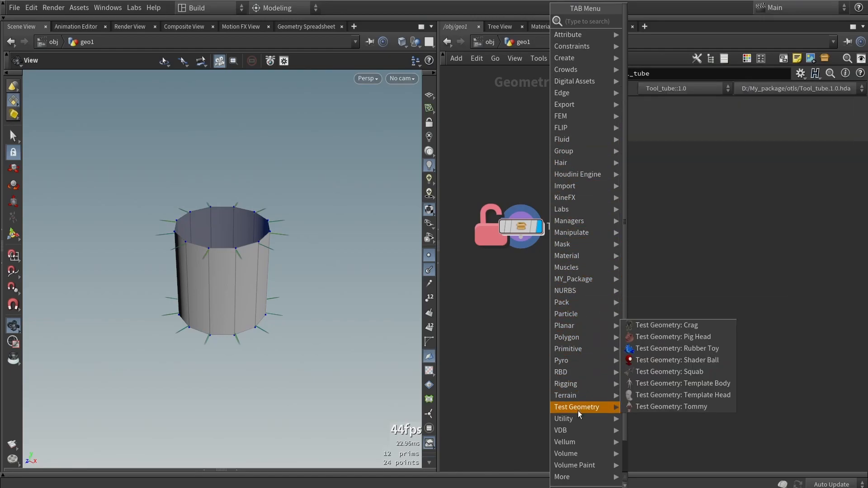
type("la")
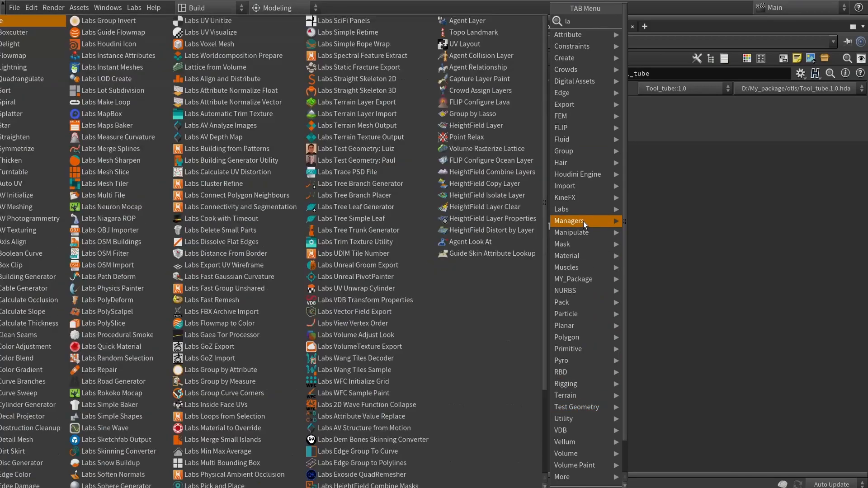
type("b")
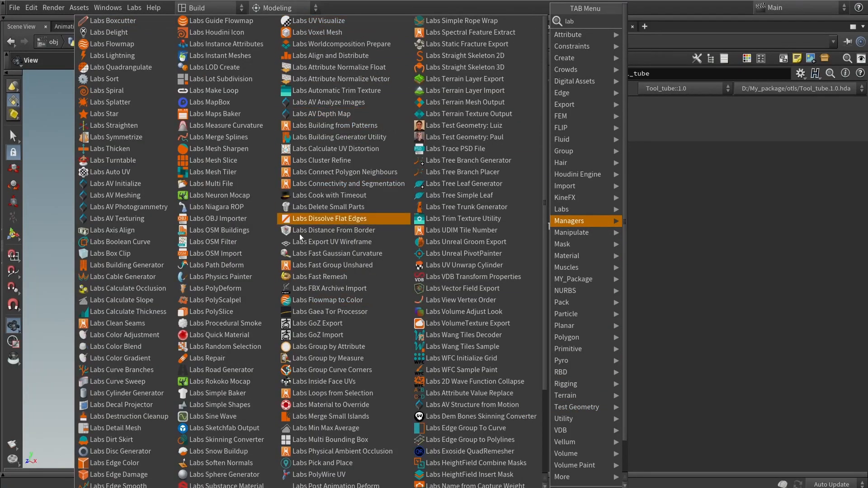
mouse_move(563, 212)
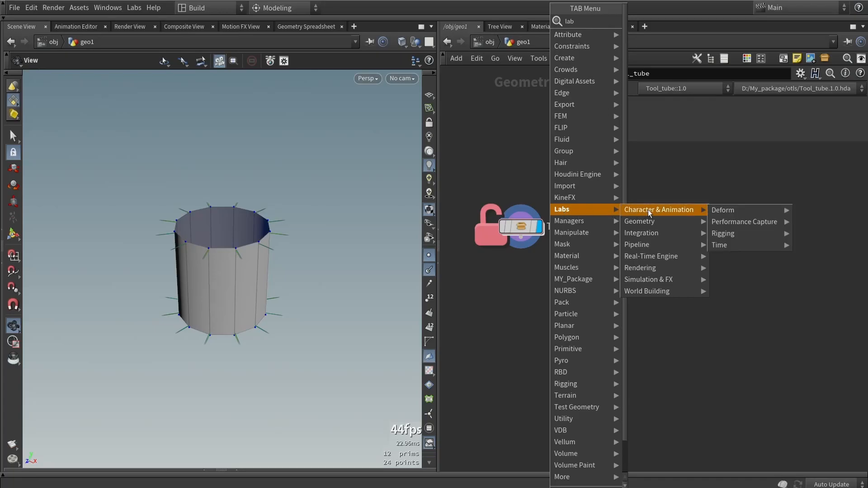
mouse_move(646, 234)
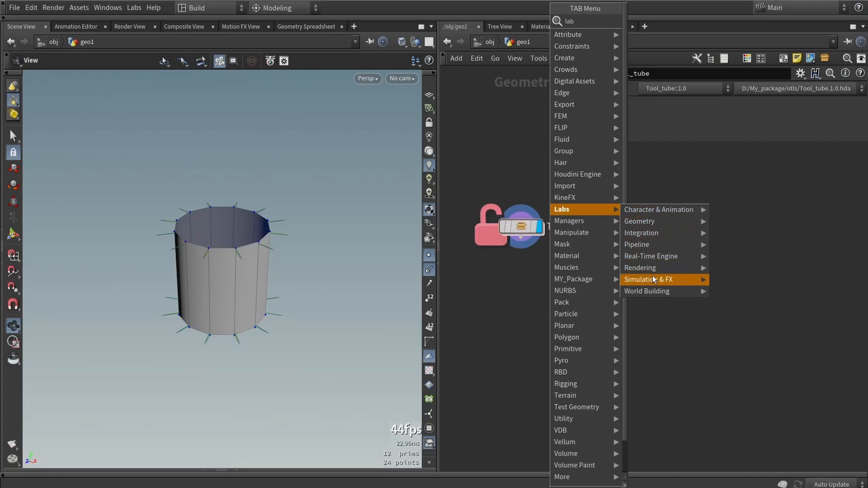
mouse_move(698, 292)
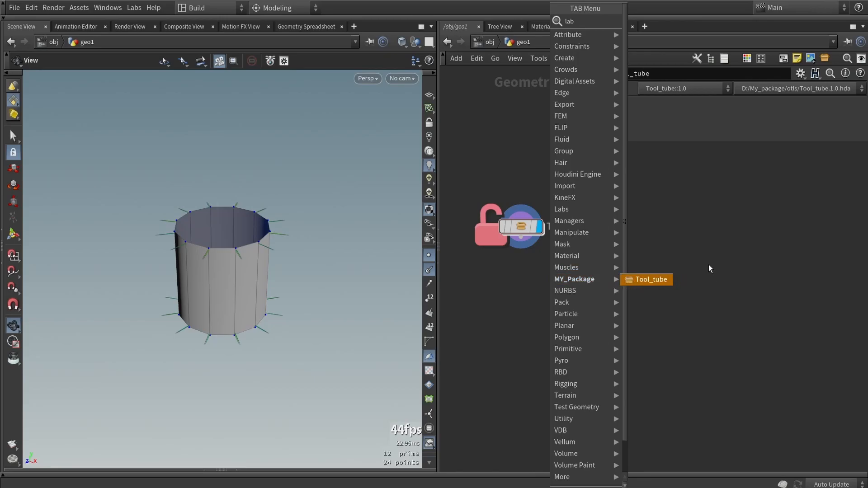
left_click(722, 267)
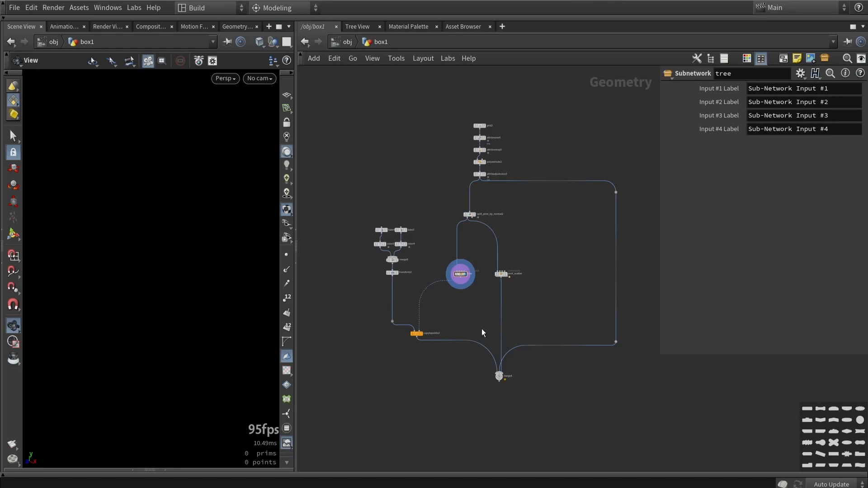
Store the box1 network view as quickmark 1 and go to the out network
key("ctrl+1")
key("h")
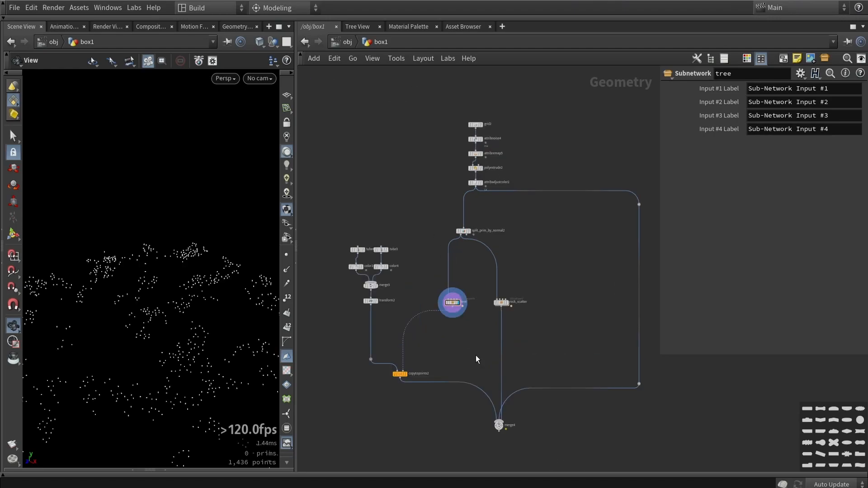
left_click(342, 41)
left_click(341, 45)
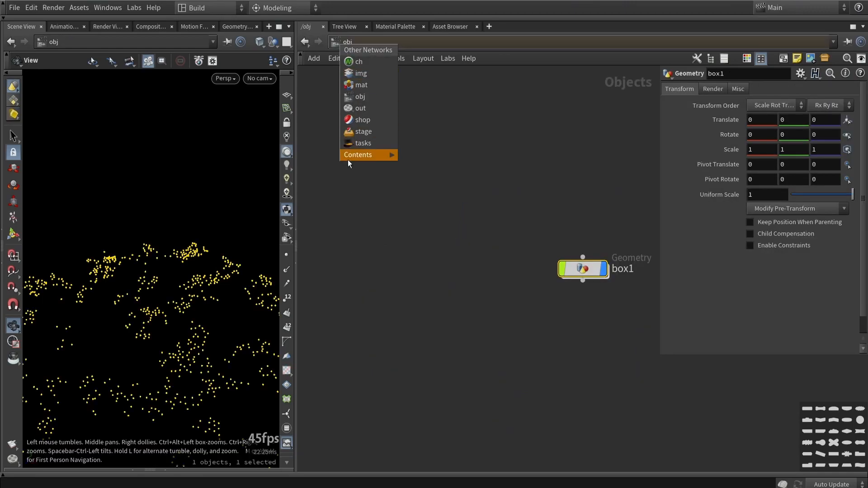
left_click(362, 109)
Add a Filmbox FBX node and a Mantra node to the out network
key("Tab")
type("fb")
key("Return")
left_click(474, 186)
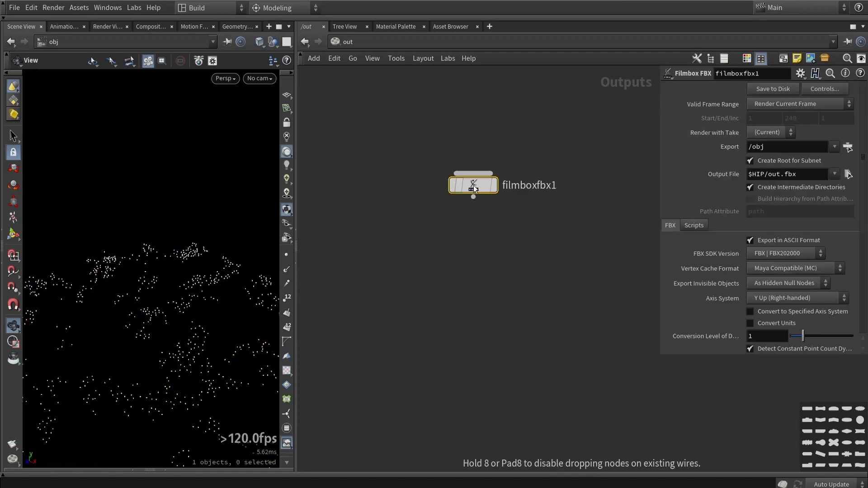
key("Tab")
type("ma")
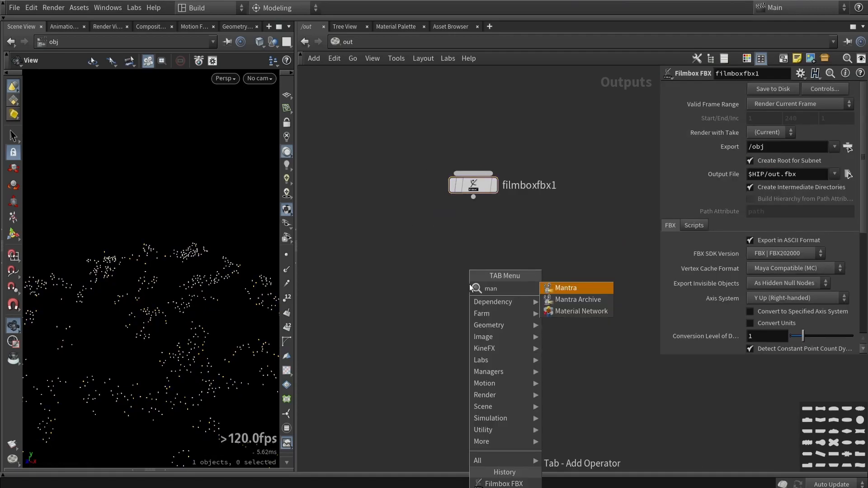
key("Return")
left_click(498, 246)
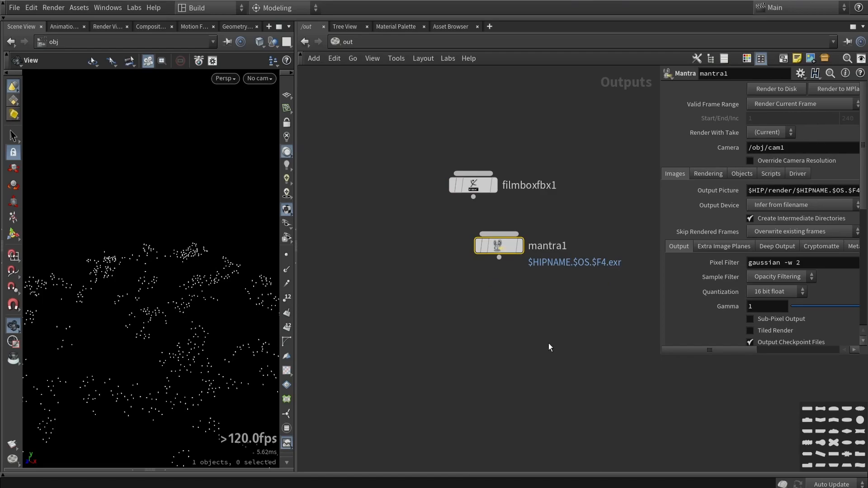
Store the out network view as quickmark 2 and jump back and forth between quickmarks 1 and 2, ending in box1
key("h")
key("ctrl+2")
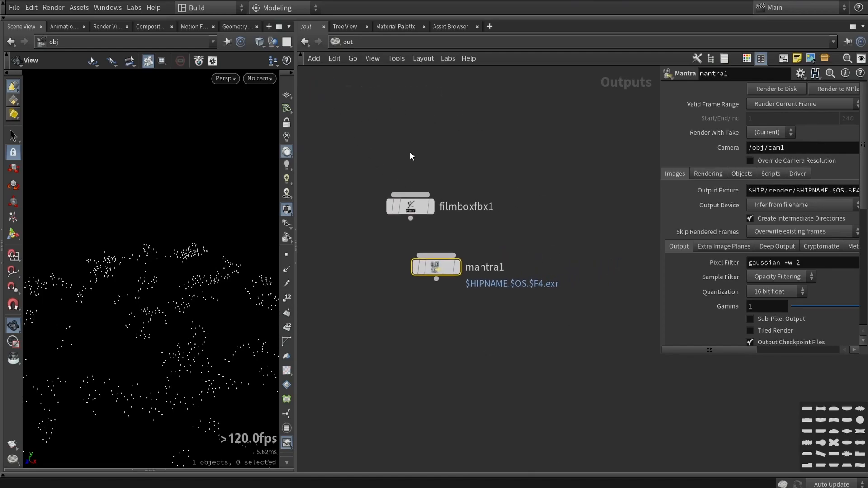
key("1")
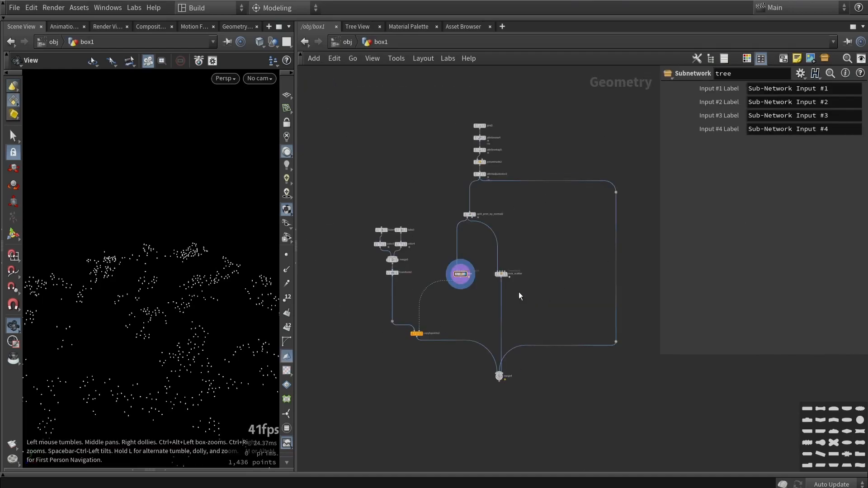
key("2")
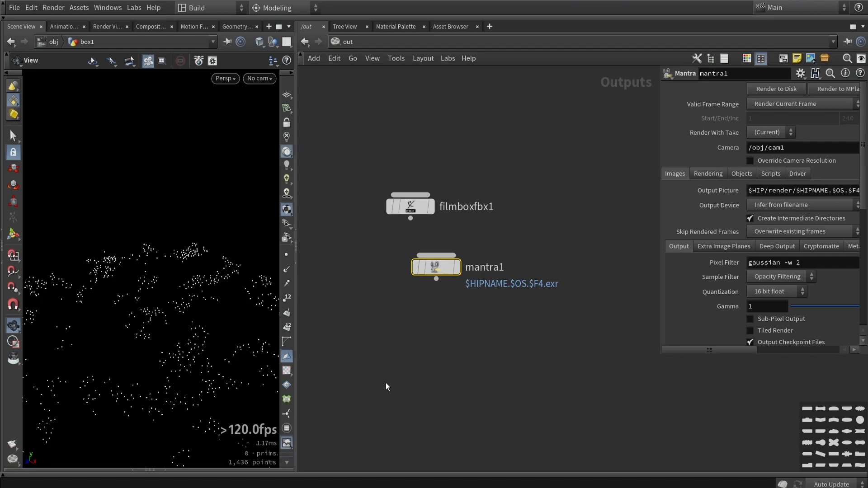
key("1")
key("2")
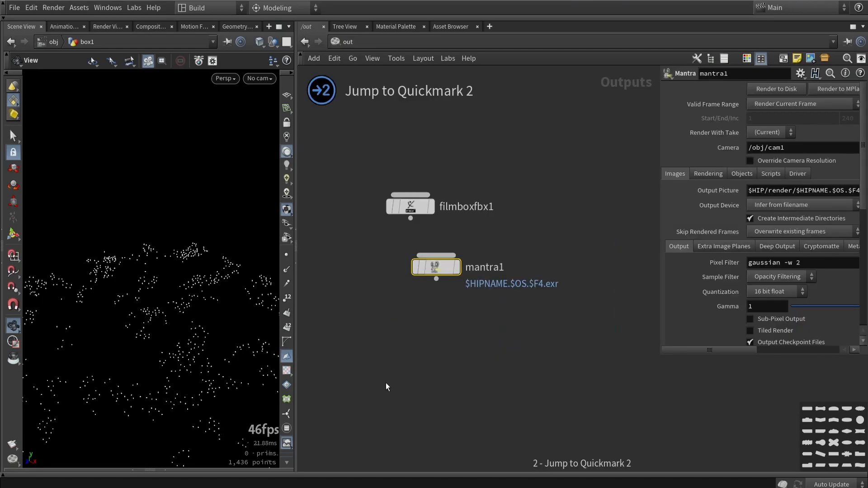
key("1")
key("2")
key("1")
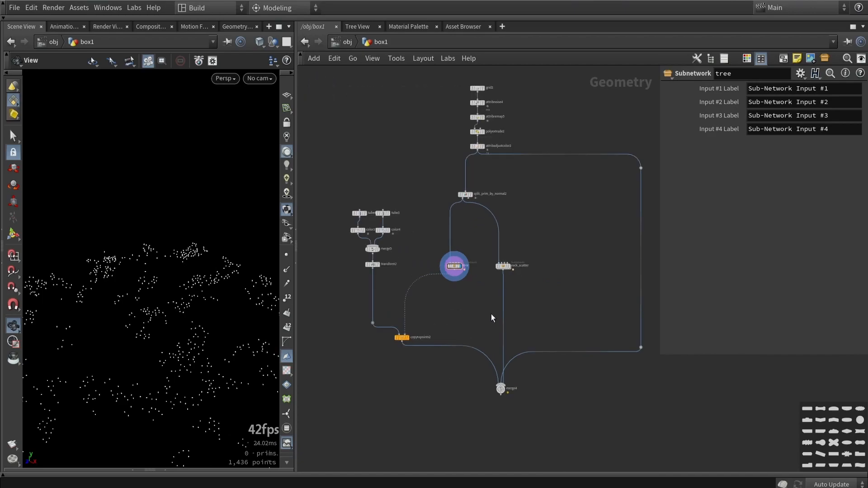
key("1")
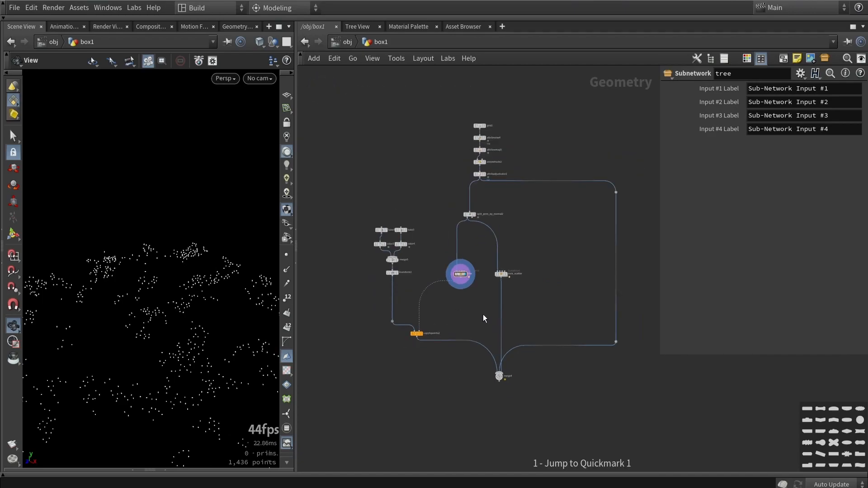
Search the box1 network for blast nodes with child networks included, keeping the search window clear of the nodes
key("ctrl+f")
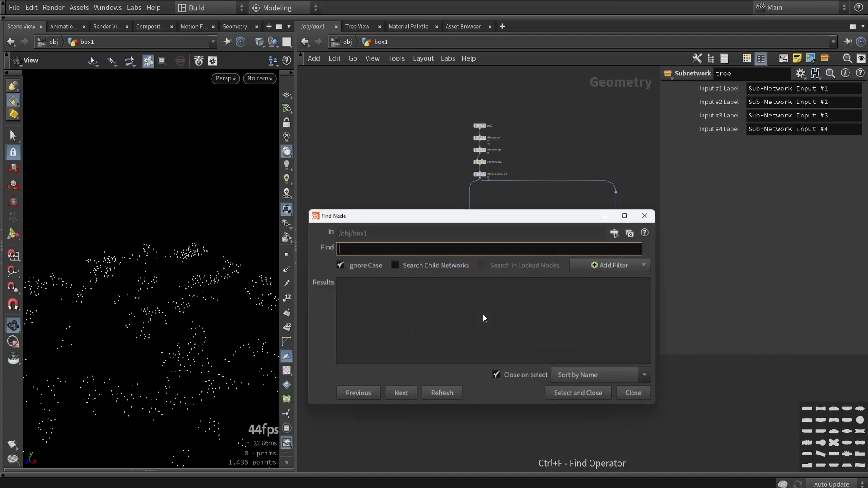
left_click_drag(529, 210, 334, 140)
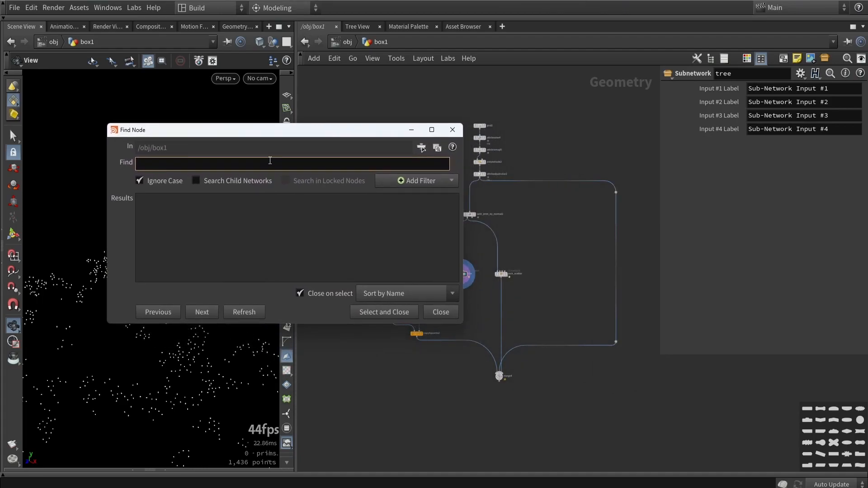
type("blast")
left_click(208, 182)
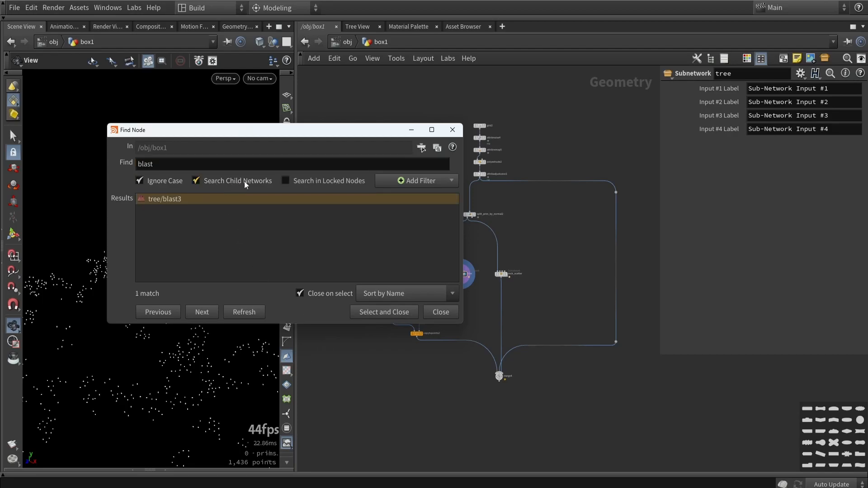
left_click_drag(288, 136, 226, 145)
scroll(473, 264, "up", 3)
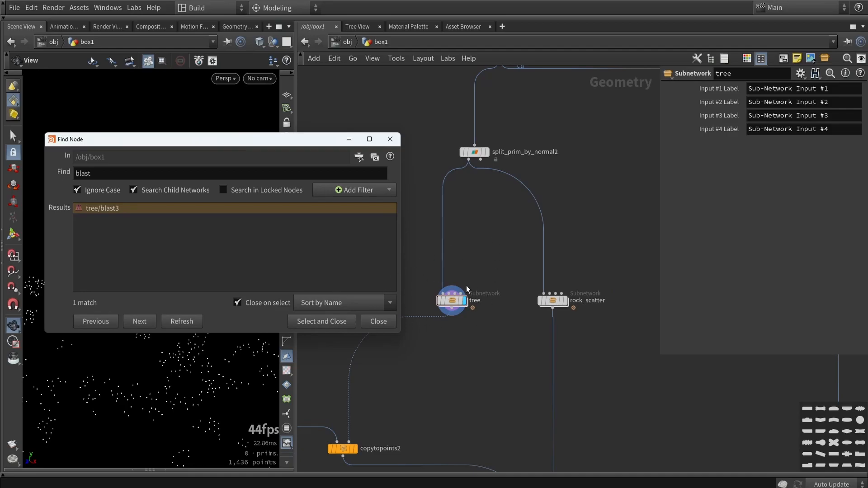
Compare the blast search without and with child networks, and view the available search filters
left_click(161, 196)
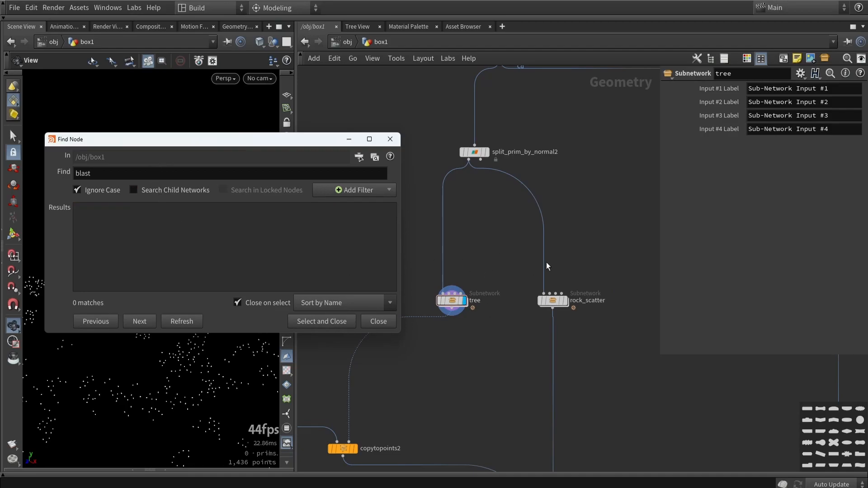
scroll(565, 269, "down", 4)
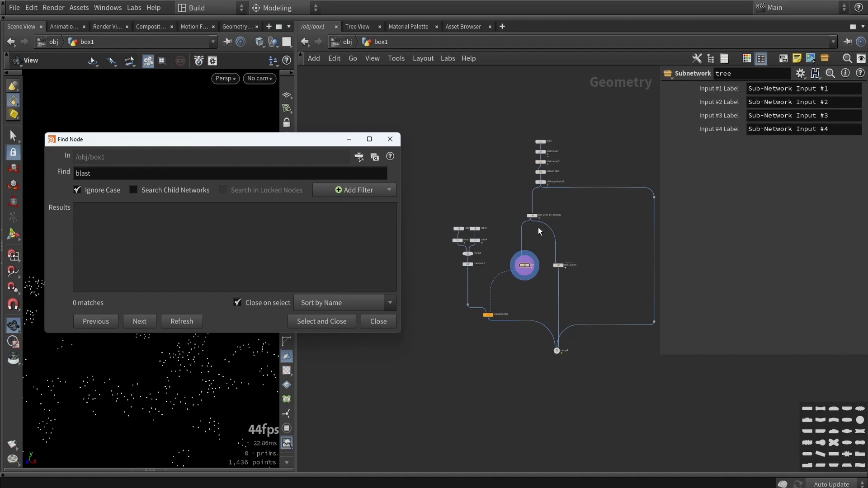
scroll(528, 249, "up", 2)
left_click(169, 193)
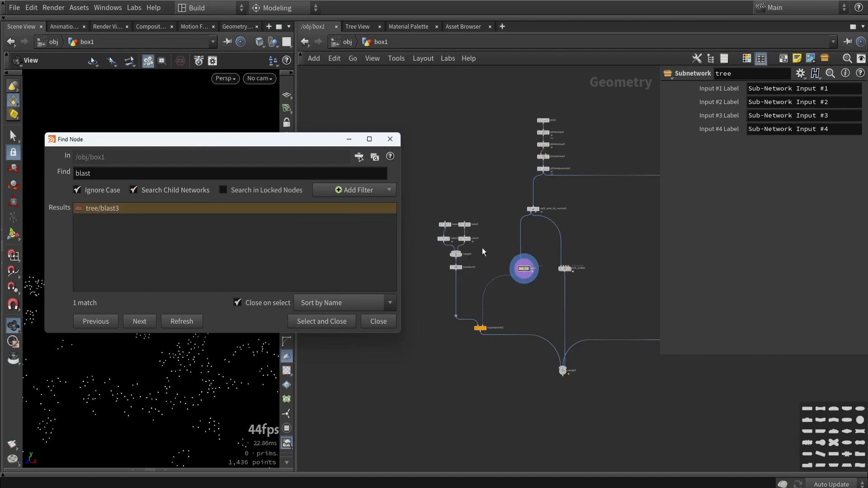
scroll(495, 265, "up", 5)
middle_click_drag(626, 326, 535, 323)
scroll(534, 324, "down", 2)
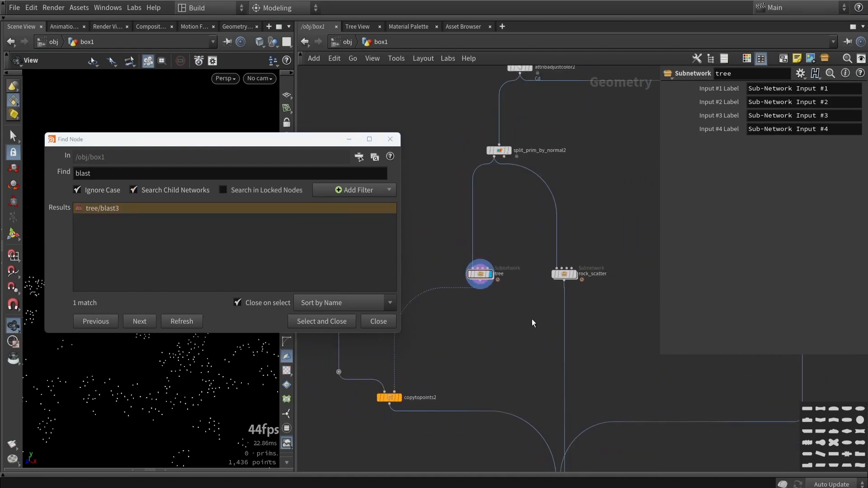
left_click(385, 192)
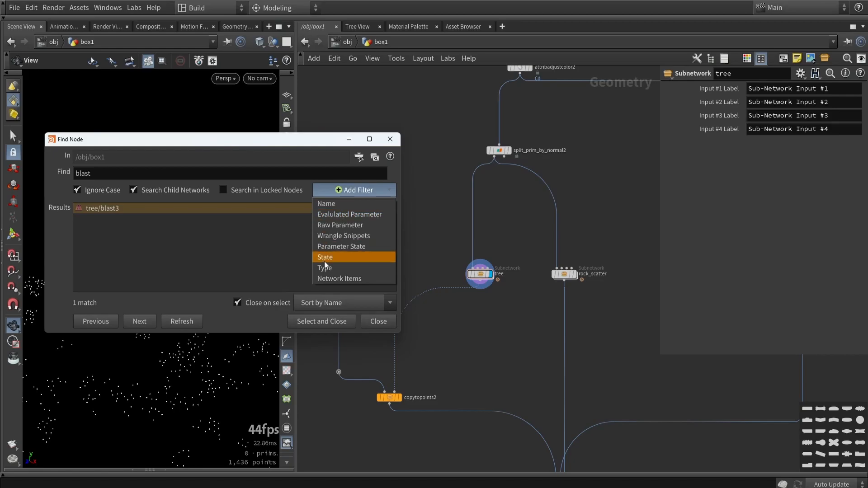
left_click(199, 266)
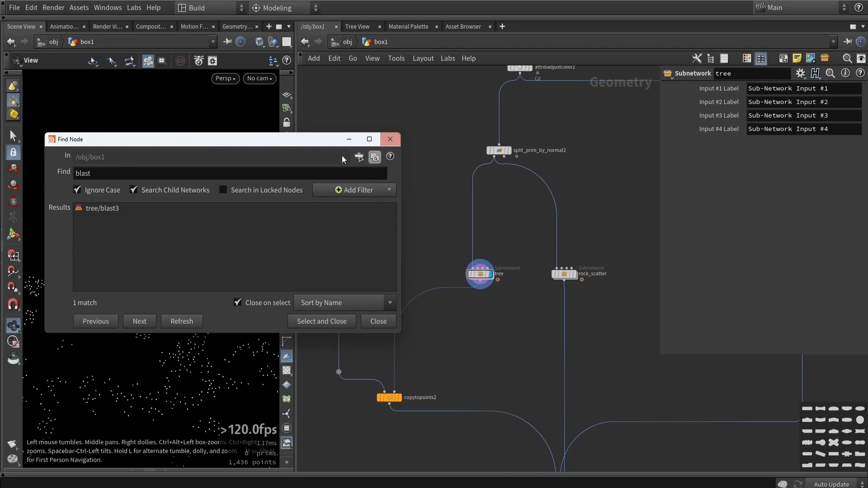
Close the node search and undo the last pasted parameter
left_click(389, 139)
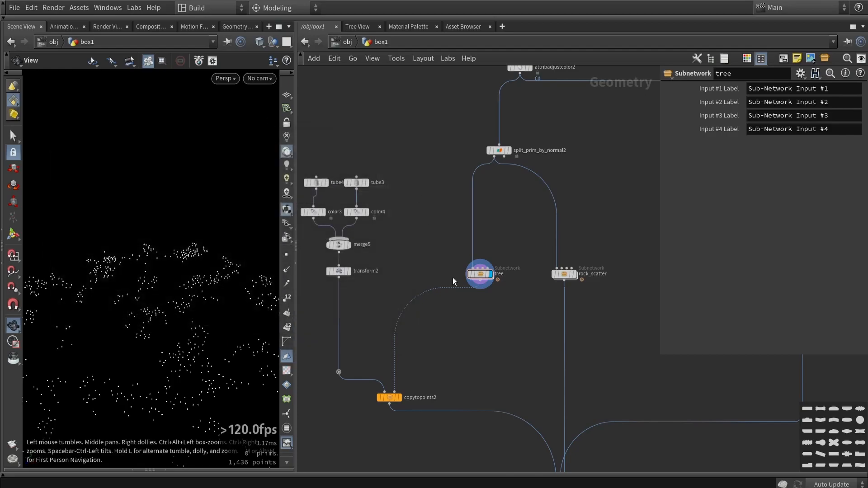
key("ctrl+z")
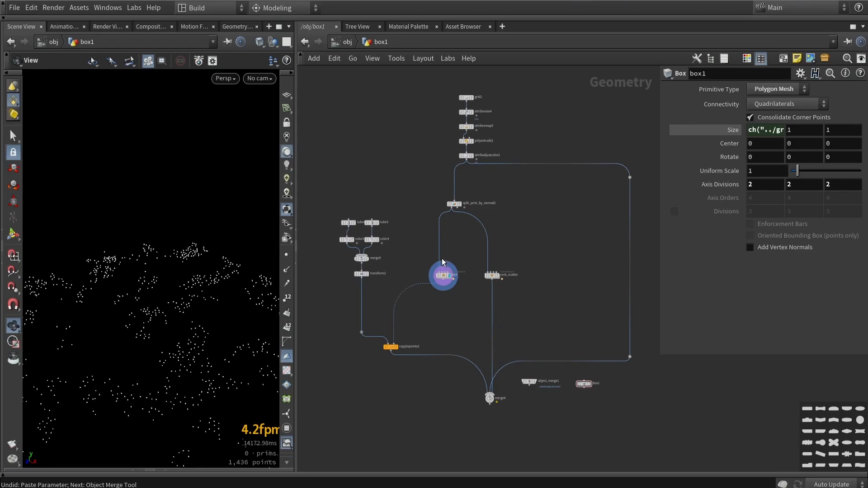
Show dependency links for all nodes in the box1 network
left_click(373, 61)
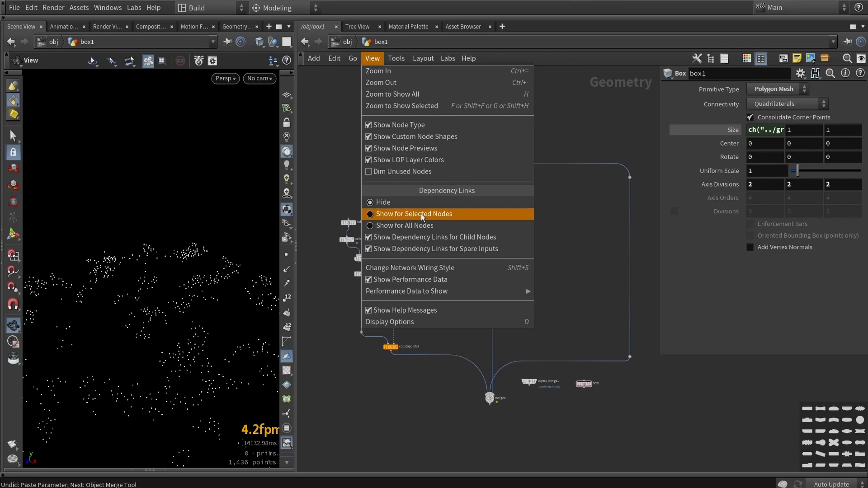
left_click(497, 226)
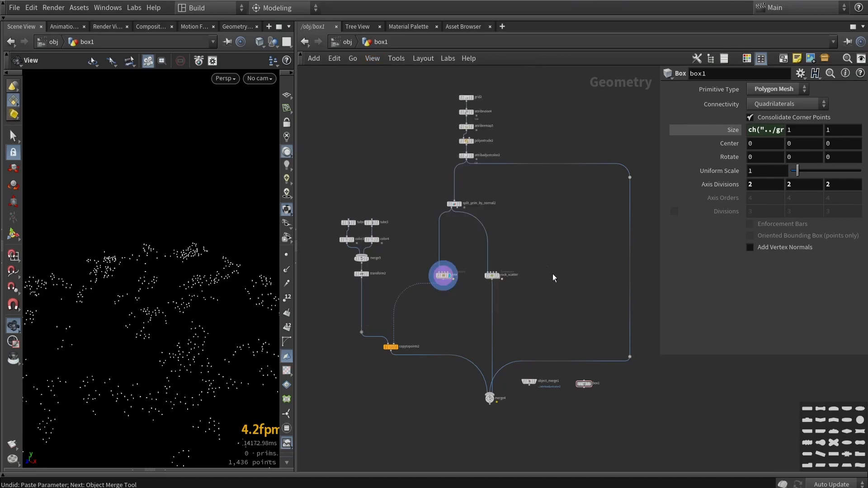
left_click(530, 383)
left_click(374, 58)
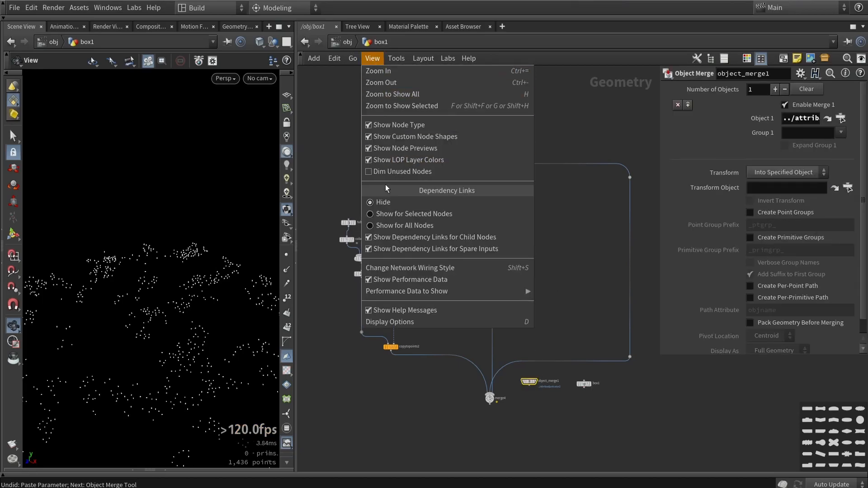
left_click(409, 225)
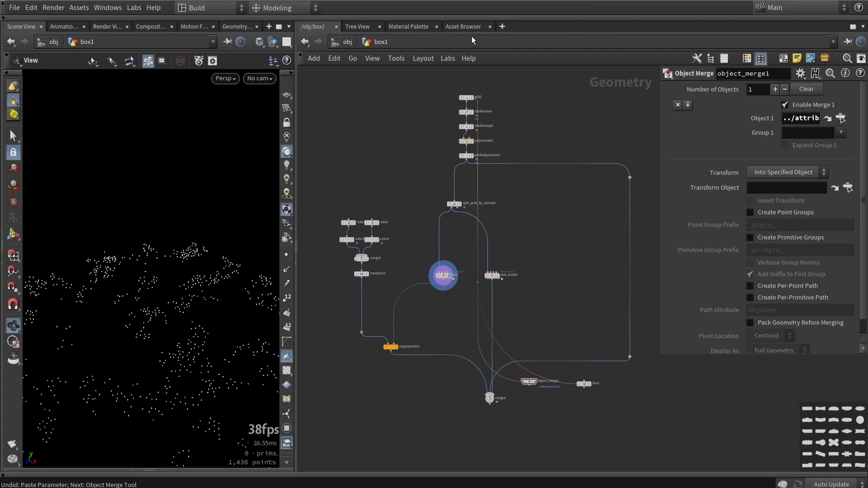
Enlarge the parameter area and examine object_merge1's Object 1 path together with its dependency link
left_click_drag(603, 400, 542, 373)
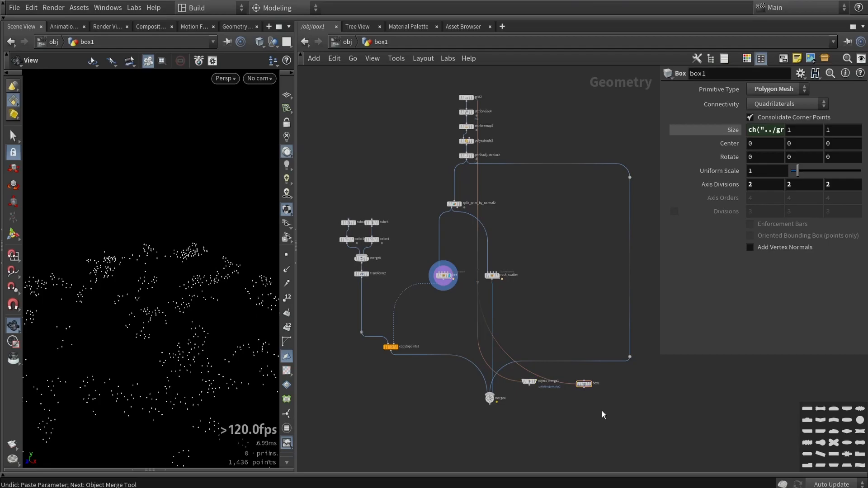
scroll(538, 390, "up", 5)
left_click(520, 371)
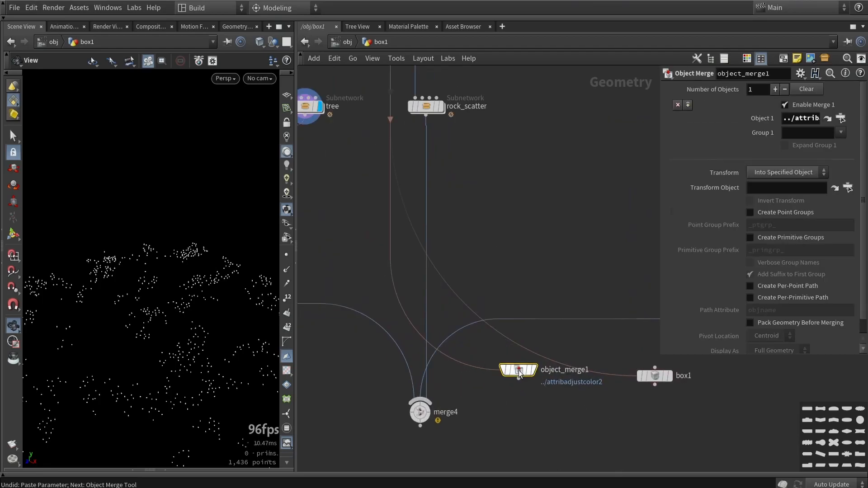
left_click_drag(661, 354, 542, 292)
left_click_drag(764, 118, 664, 118)
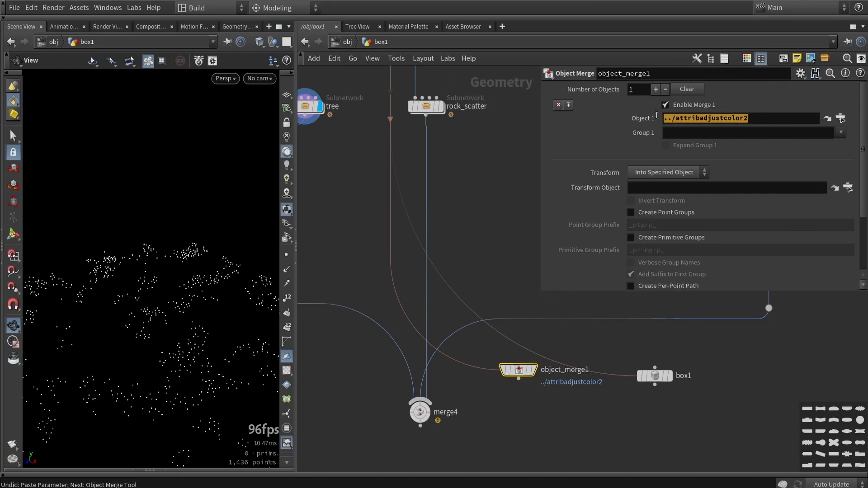
left_click(500, 201)
middle_click_drag(502, 198, 496, 253)
scroll(496, 254, "down", 3)
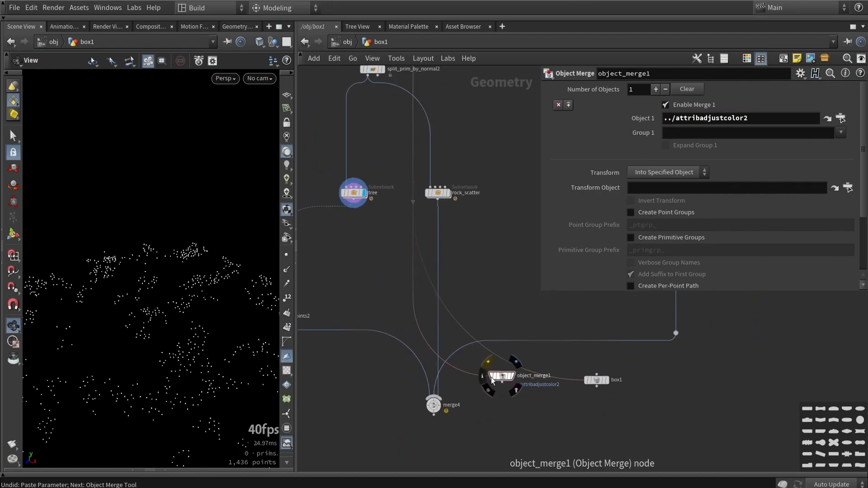
scroll(397, 361, "down", 2)
left_click_drag(420, 394, 419, 395)
scroll(396, 149, "up", 3)
scroll(422, 213, "down", 6)
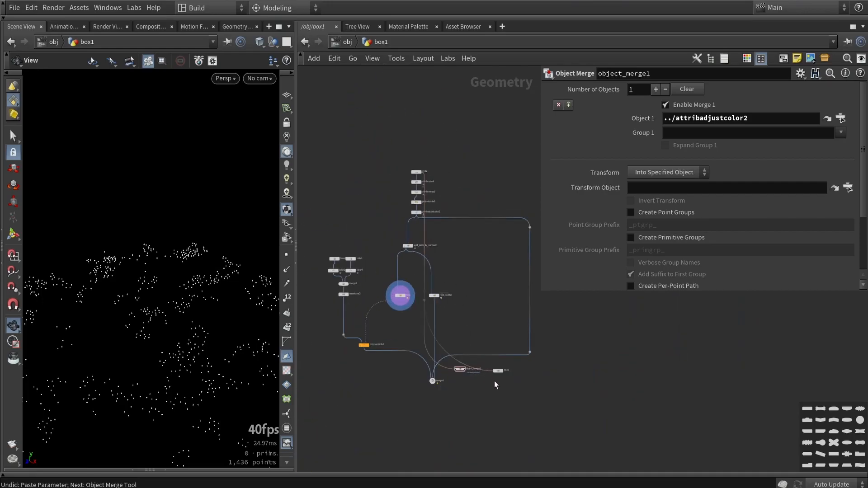
Move the box1 node up beside grid2 and trace the dependency link from attribadjustcolor2 to object_merge1
left_click_drag(497, 372, 502, 156)
scroll(427, 225, "up", 4)
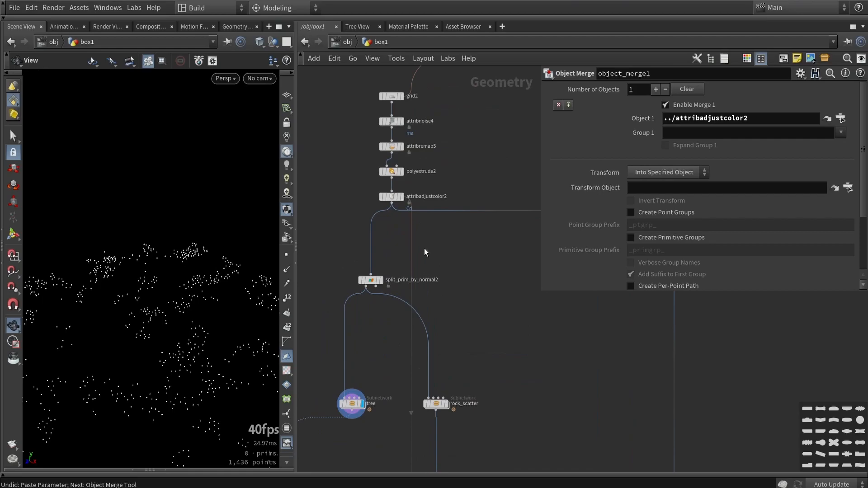
left_click(392, 196)
scroll(395, 195, "up", 2)
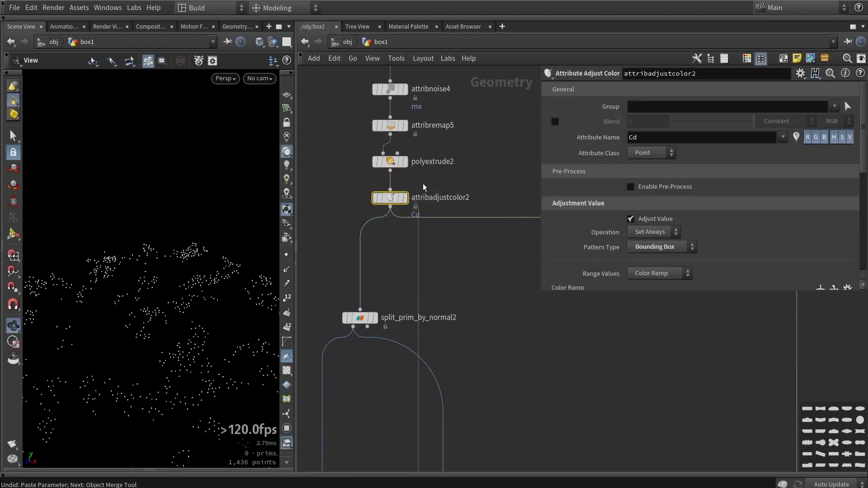
scroll(420, 185, "down", 5)
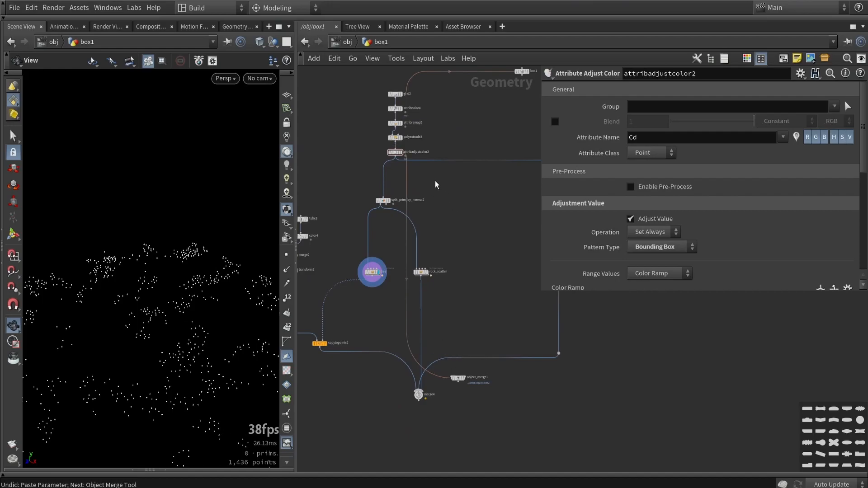
left_click(394, 151)
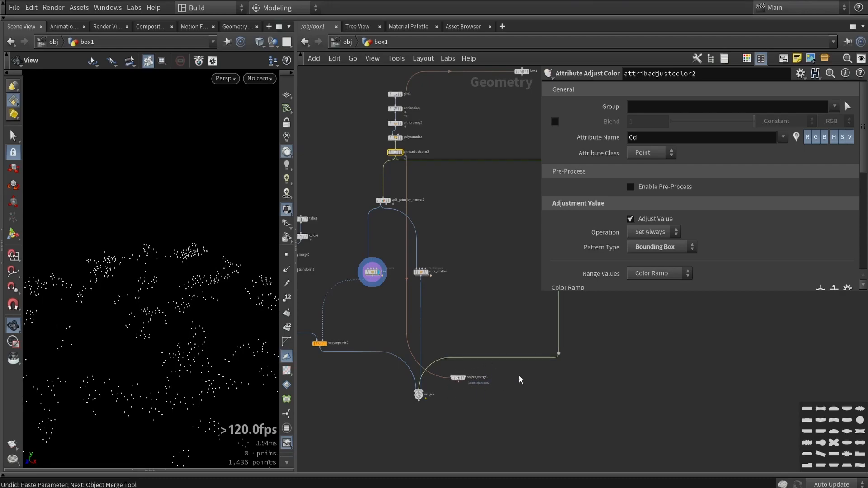
scroll(488, 400, "up", 3)
left_click(435, 371)
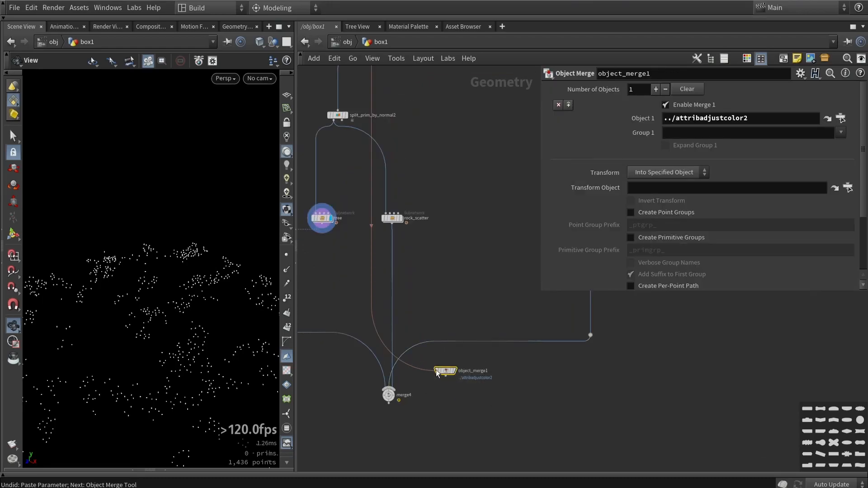
left_click_drag(754, 118, 598, 147)
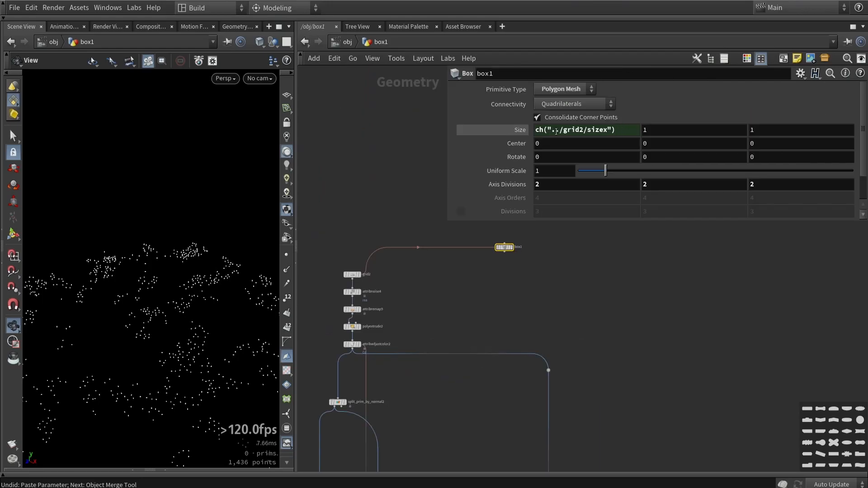
Compare the box node's X size expression with the linked grid2 size, and review the dependency link display options
left_click_drag(535, 131, 630, 136)
left_click(597, 277)
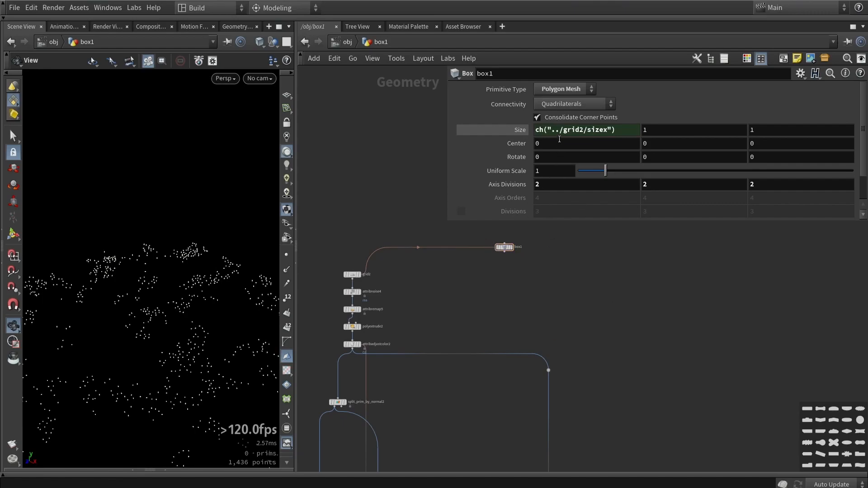
left_click_drag(561, 130, 615, 131)
middle_click_drag(466, 245, 515, 266)
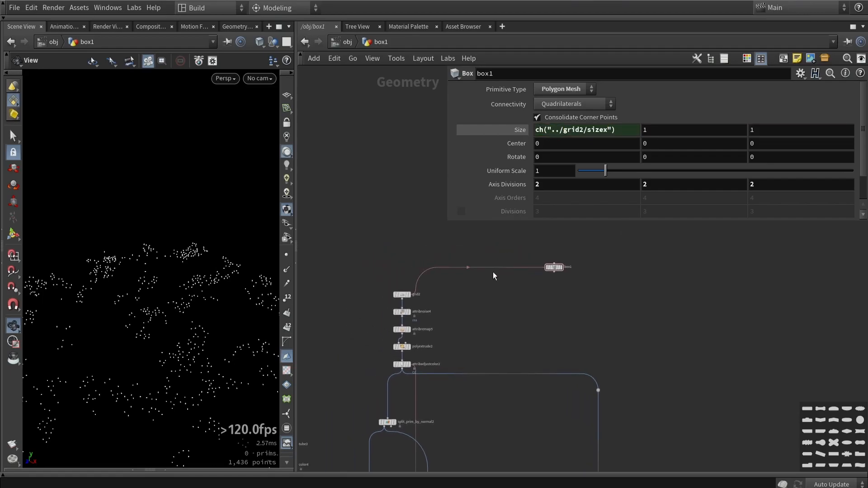
scroll(389, 285, "up", 2)
left_click(405, 299)
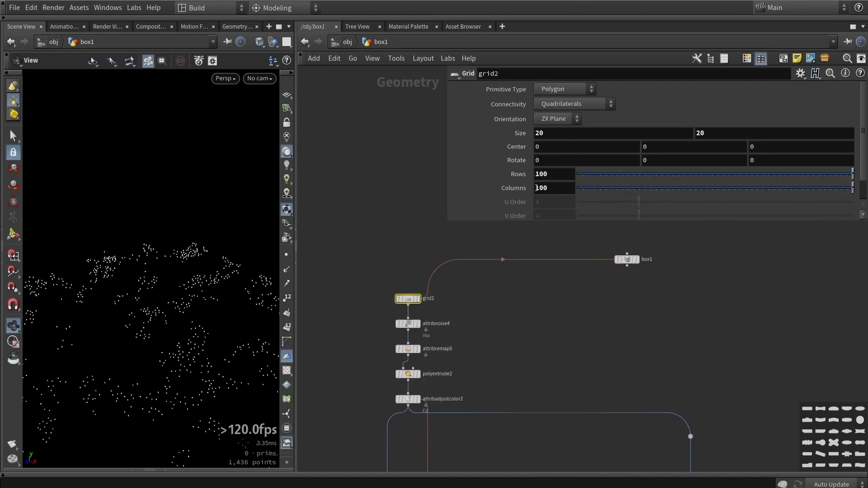
left_click(626, 259)
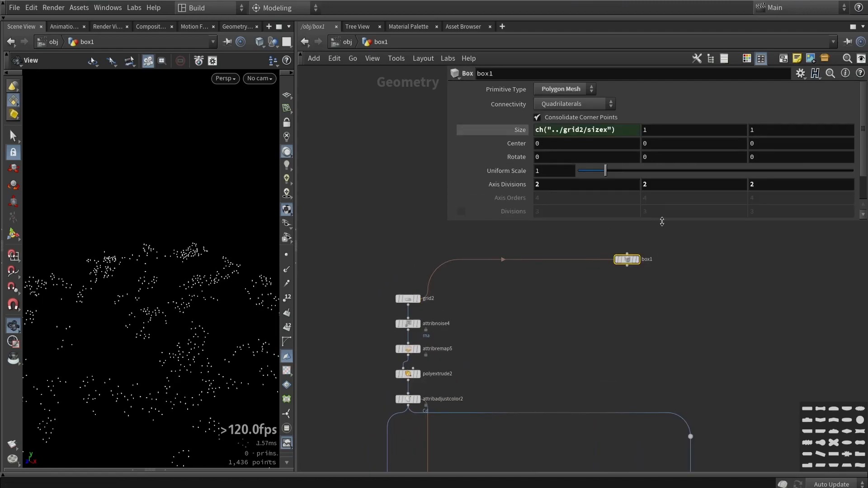
left_click_drag(377, 272, 468, 312)
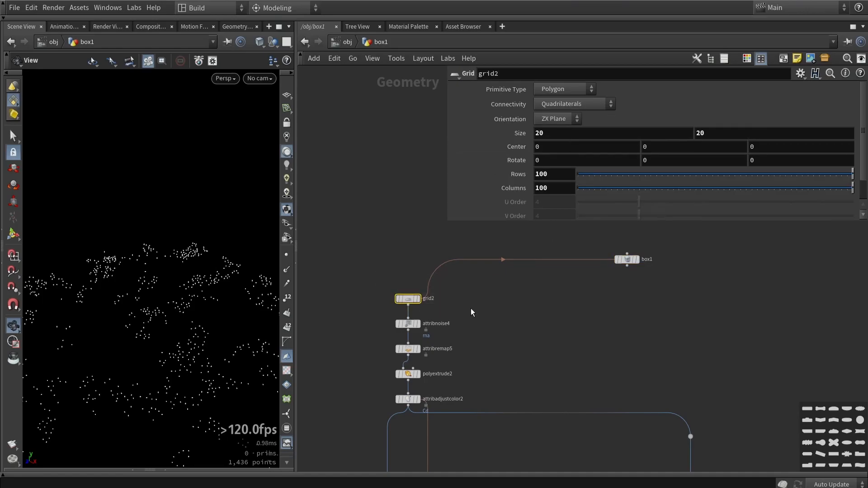
left_click(627, 259)
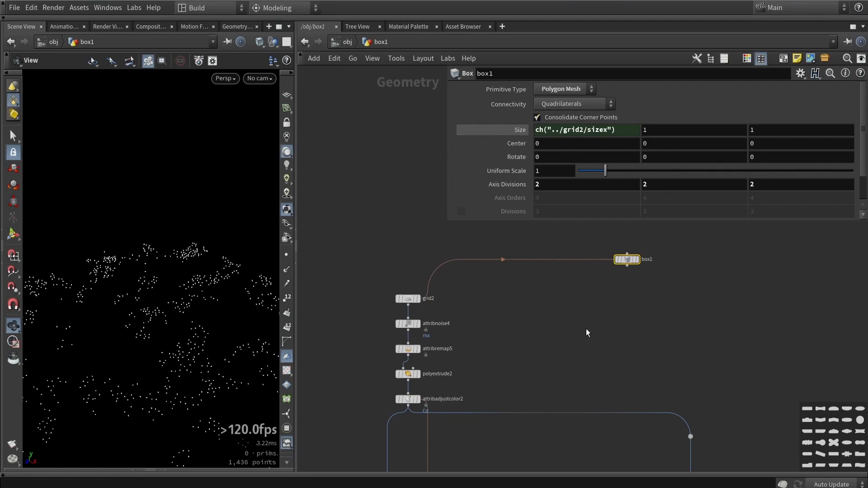
left_click(373, 59)
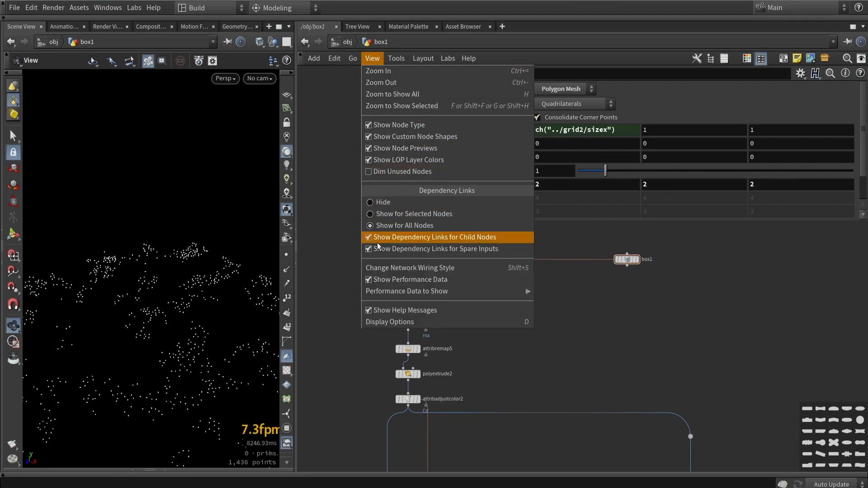
left_click(654, 345)
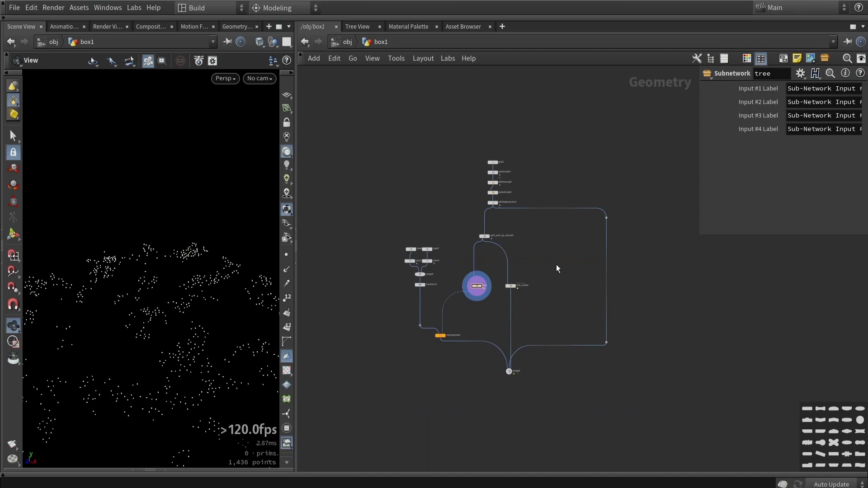
Open the network view display options beside the nodes and review the general, badge and context-specific badge settings
scroll(502, 274, "up", 2)
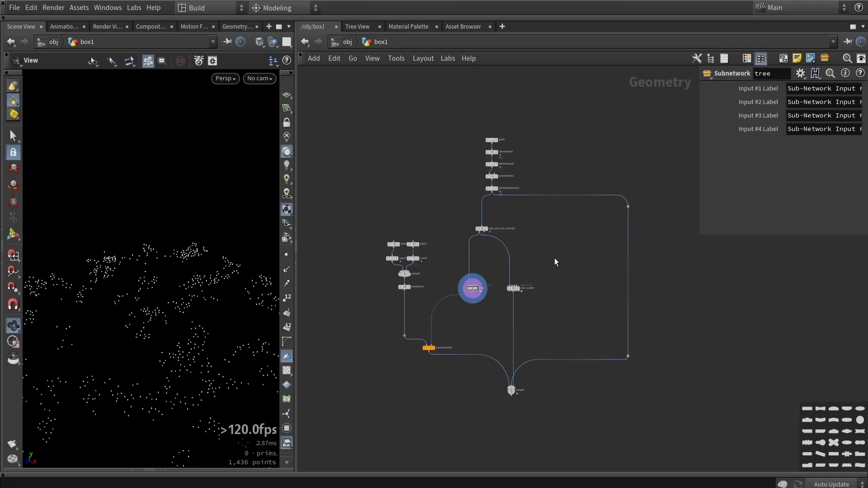
key("d")
left_click_drag(501, 94, 200, 90)
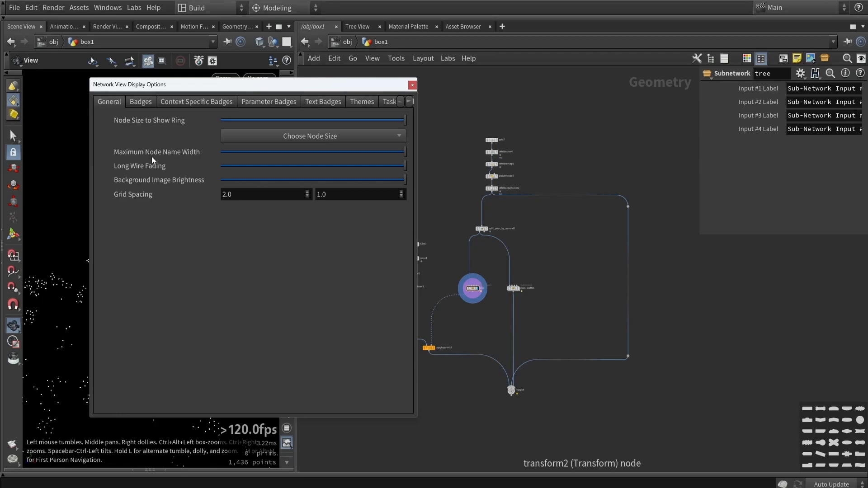
left_click(140, 102)
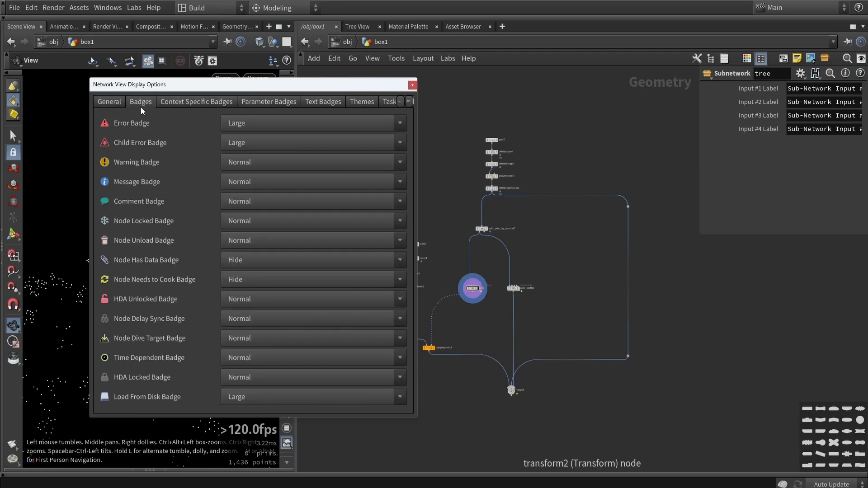
left_click(187, 103)
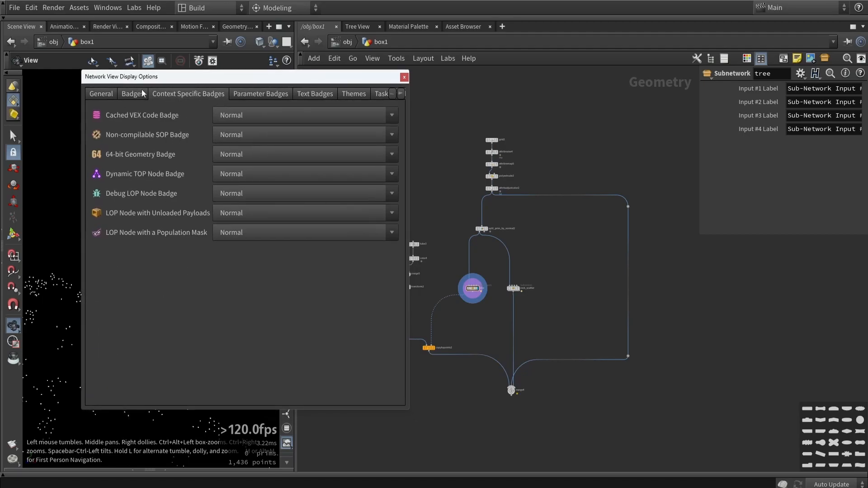
left_click(137, 94)
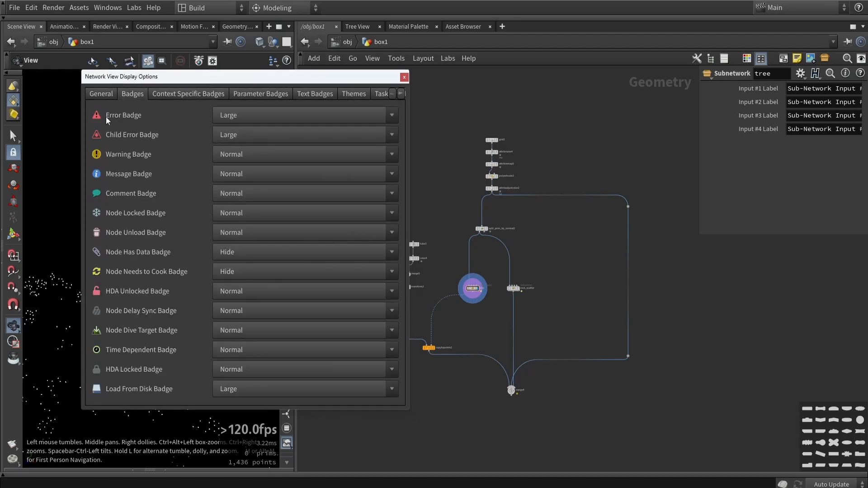
Add an Attribute Wrangle node on the wire between rock_scatter and merge4
left_click(570, 299)
key("Tab")
type("wr")
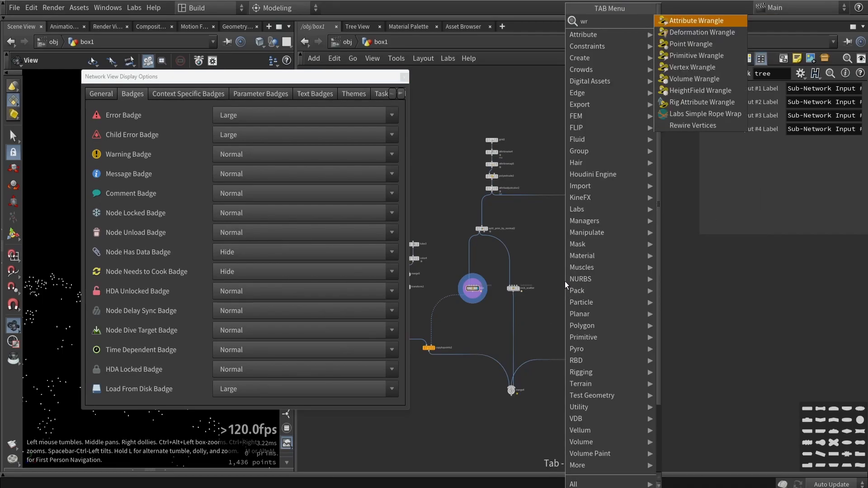
left_click(675, 21)
left_click(509, 329)
scroll(509, 329, "up", 4)
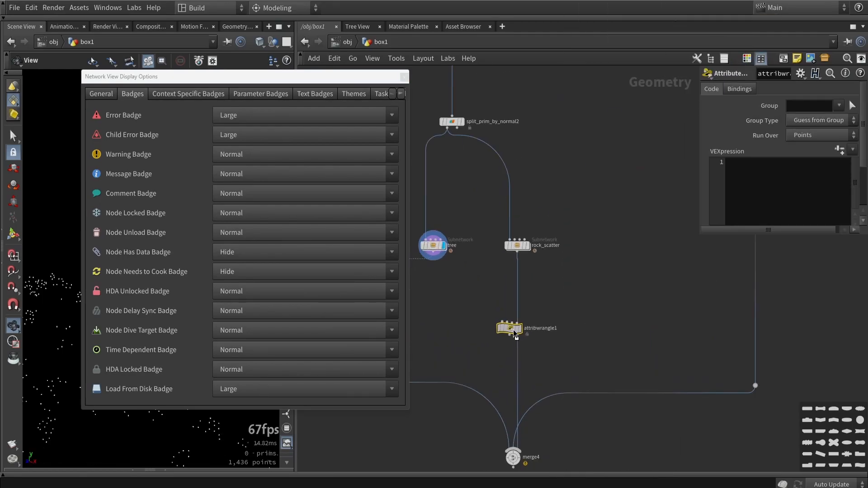
Enter 123 as the wrangle's VEXpression, display the node, and inspect its error badge at different zoom levels
left_click(768, 182)
type("123")
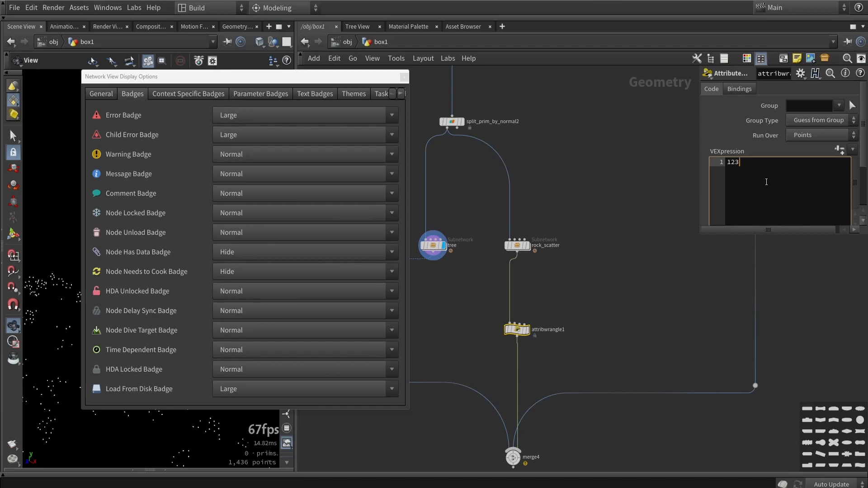
scroll(528, 333, "up", 2)
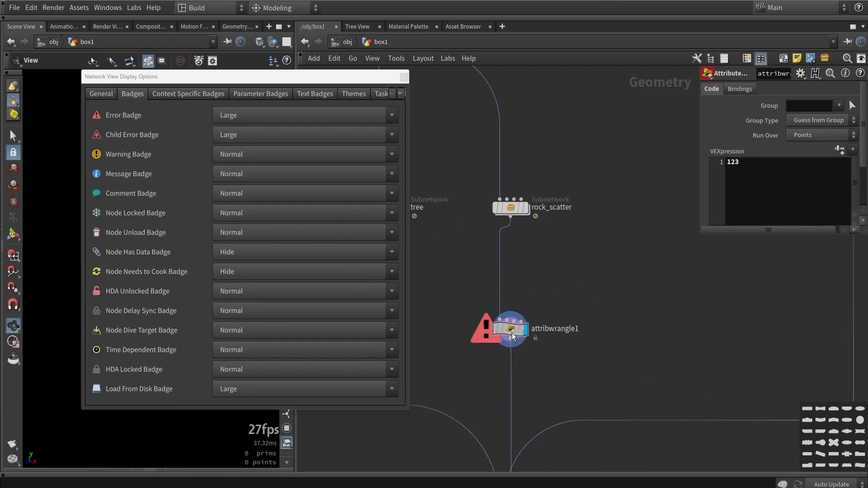
scroll(534, 329, "down", 4)
scroll(573, 323, "up", 2)
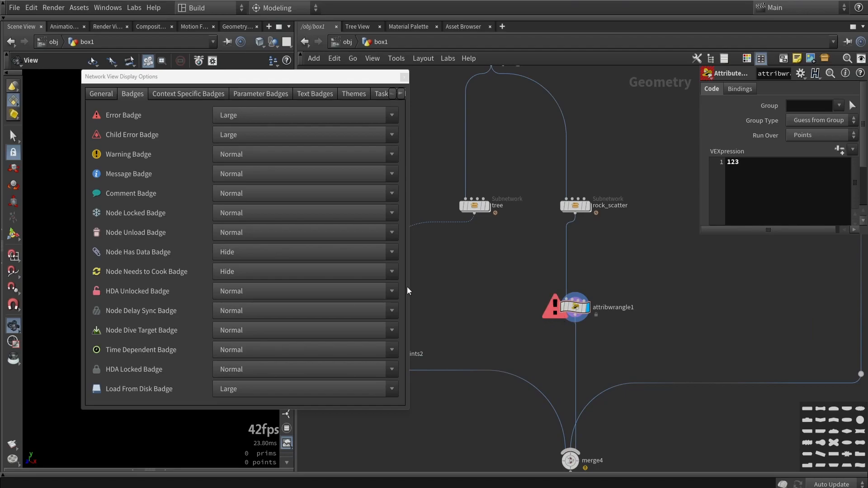
Try the Error Badge at Normal and Hide on attribwrangle1, and set it back to Large
left_click(234, 115)
left_click(237, 142)
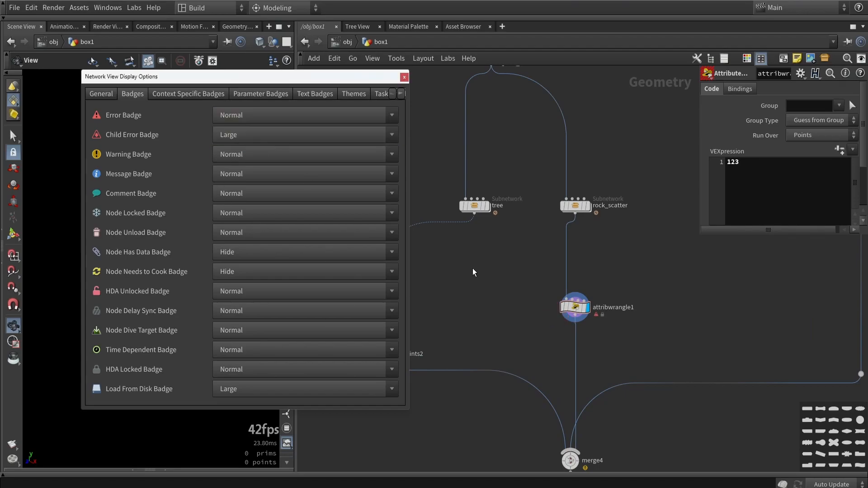
scroll(597, 323, "up", 3)
scroll(594, 314, "down", 2)
left_click(218, 116)
left_click(227, 129)
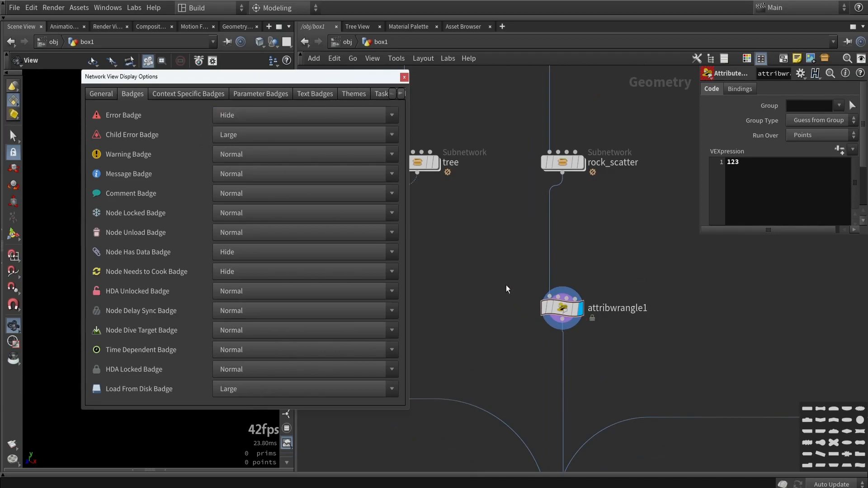
left_click(240, 114)
left_click(240, 155)
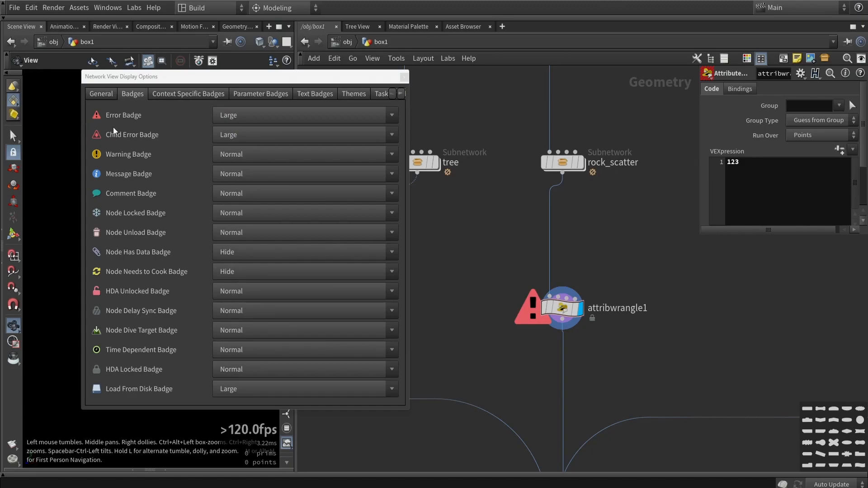
Set the Warning Badge to Large and inspect it on merge4 at different zoom levels
left_click(226, 152)
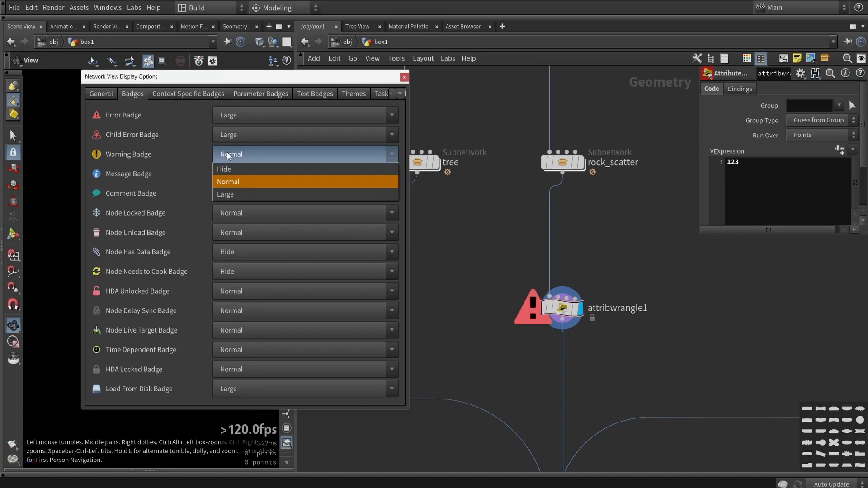
left_click(227, 196)
scroll(547, 249, "down", 5)
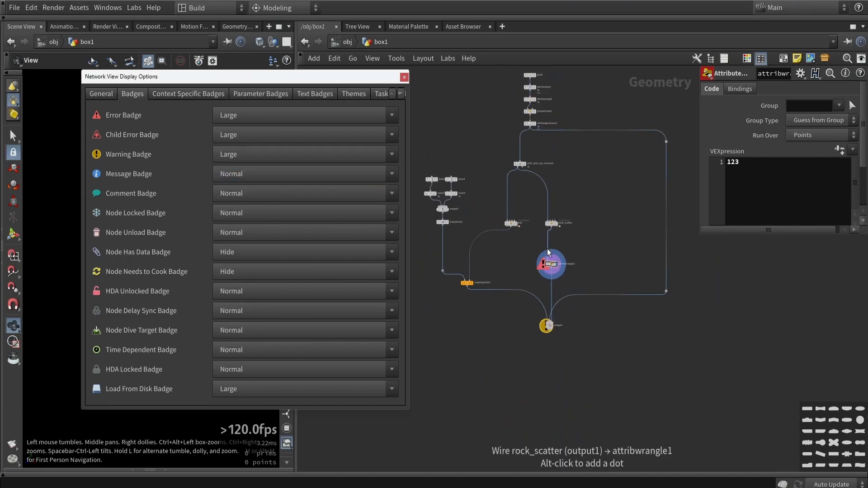
scroll(536, 326, "up", 5)
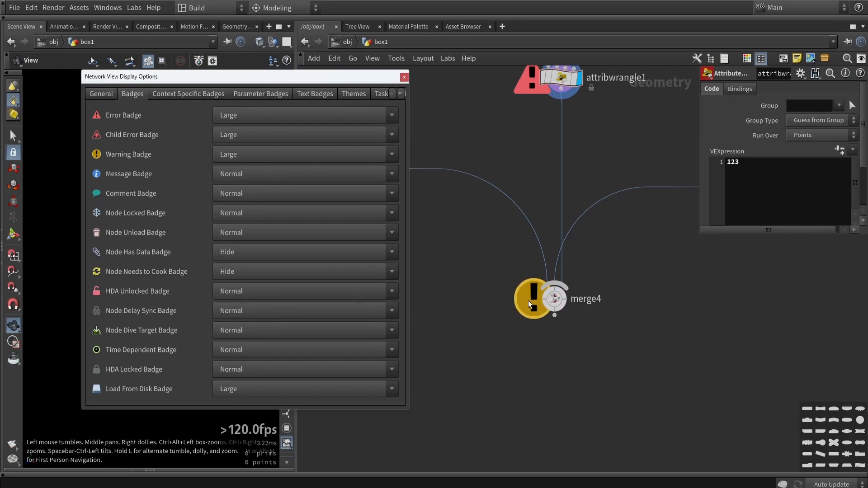
key("h")
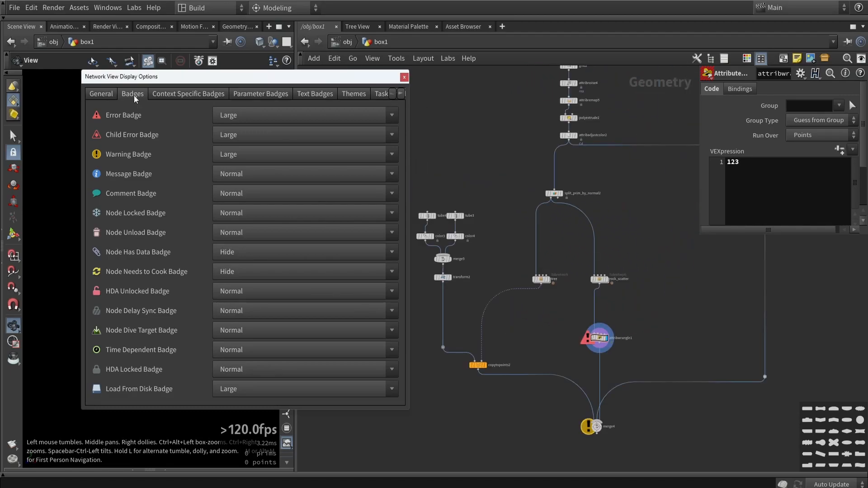
Set the Non-compilable SOP Badge to Large and inspect it on the tree and rock_scatter subnetworks
left_click(174, 92)
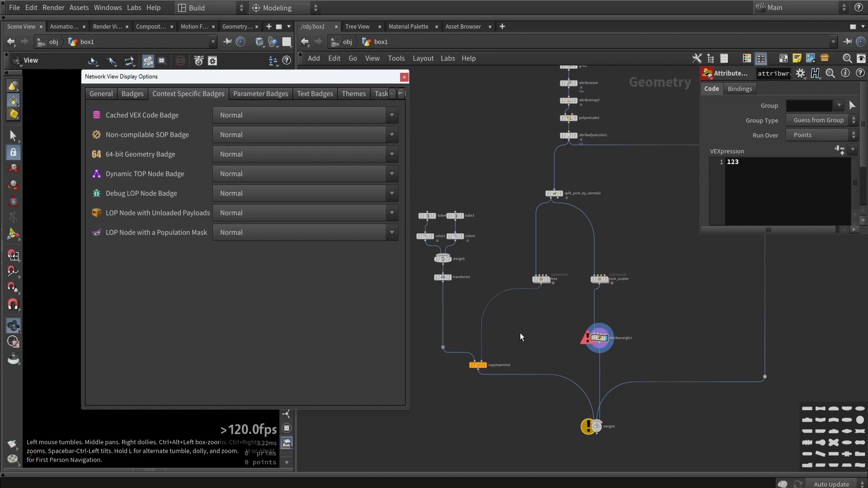
scroll(551, 311, "up", 3)
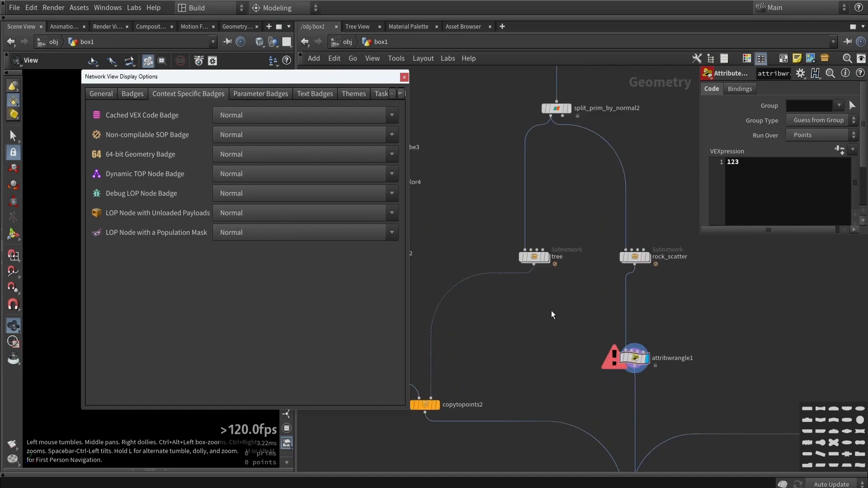
left_click(262, 135)
left_click(253, 172)
scroll(557, 315, "down", 1)
scroll(556, 311, "down", 3)
scroll(559, 300, "up", 3)
scroll(503, 262, "down", 5)
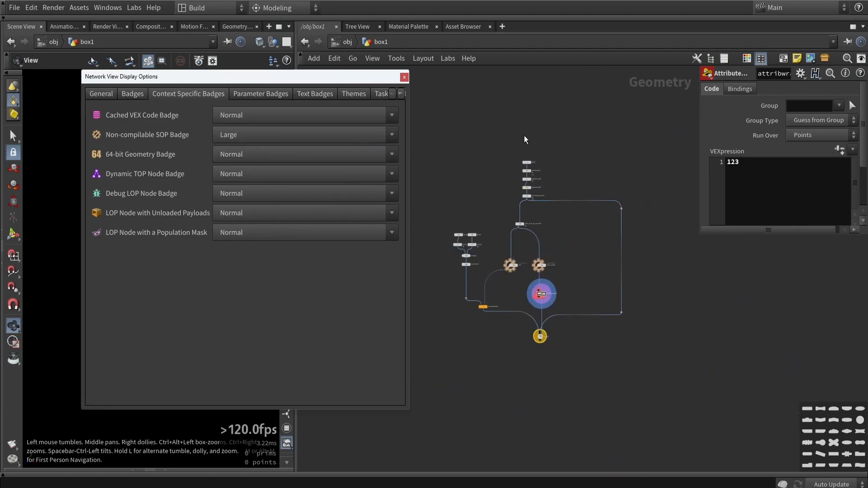
scroll(552, 341, "up", 3)
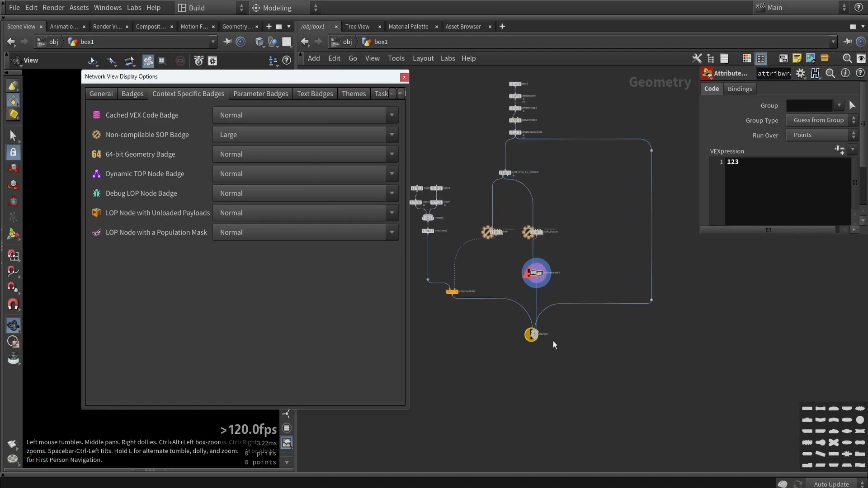
scroll(493, 232, "up", 4)
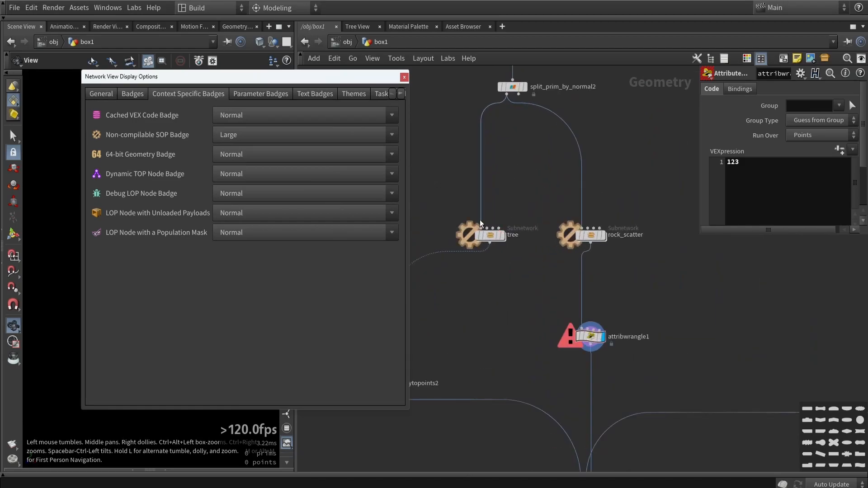
Enter the tree subnetwork, examine the non-compilable badge on instance_attributes2, and return to the box1 network
left_click_drag(639, 256, 464, 213)
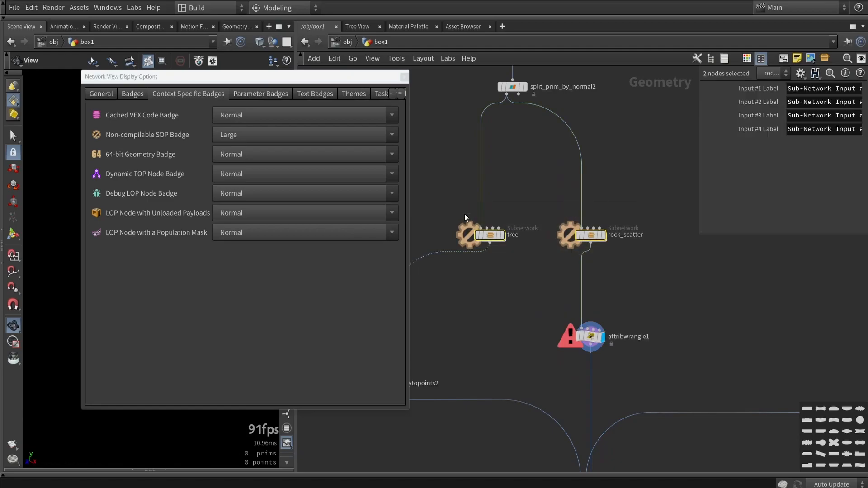
left_click(469, 234)
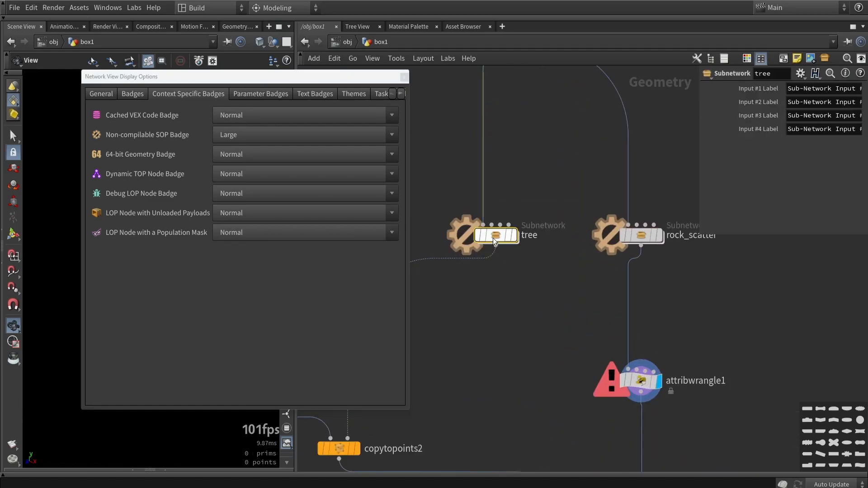
double_click(493, 235)
scroll(499, 331, "up", 3)
left_click_drag(498, 318, 562, 307)
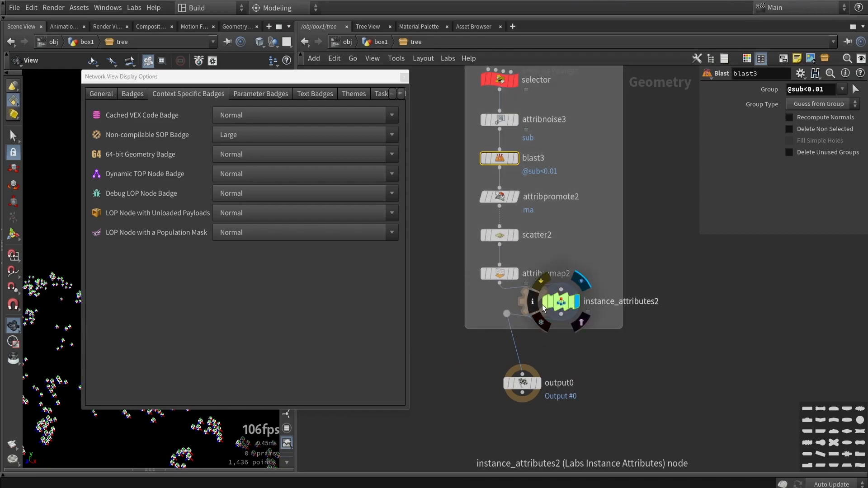
scroll(541, 305, "up", 3)
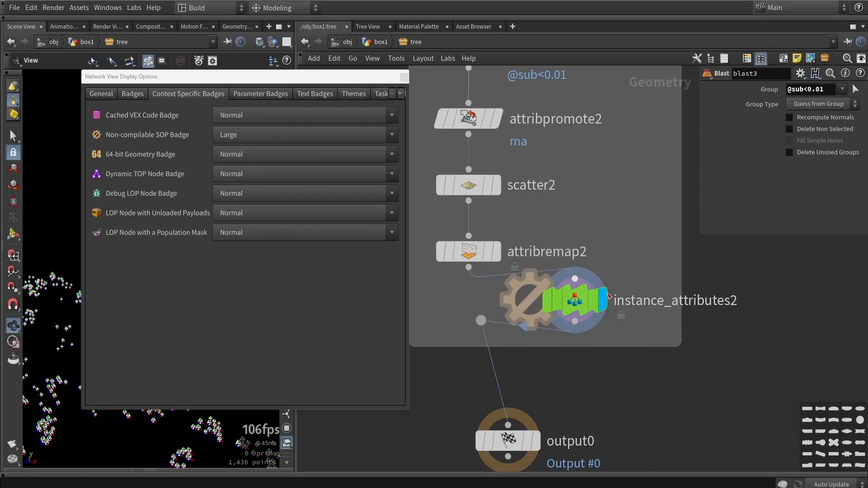
scroll(586, 278, "down", 5)
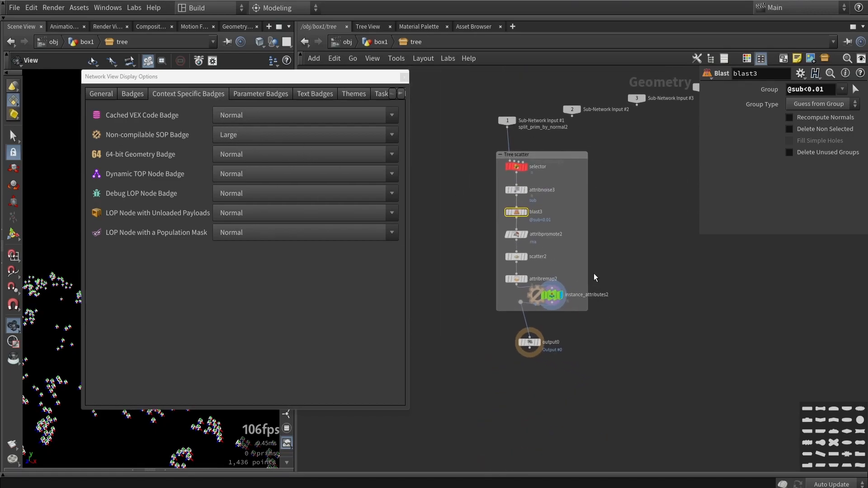
scroll(594, 278, "down", 3)
scroll(582, 294, "up", 5)
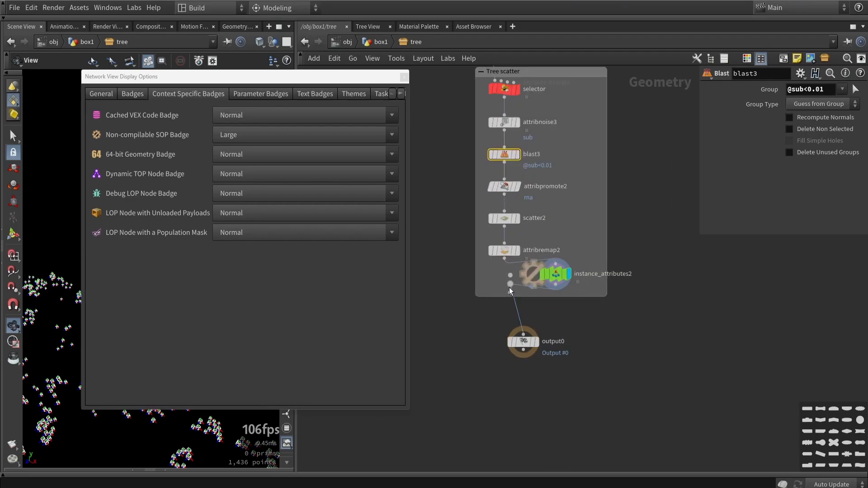
scroll(575, 327, "down", 3)
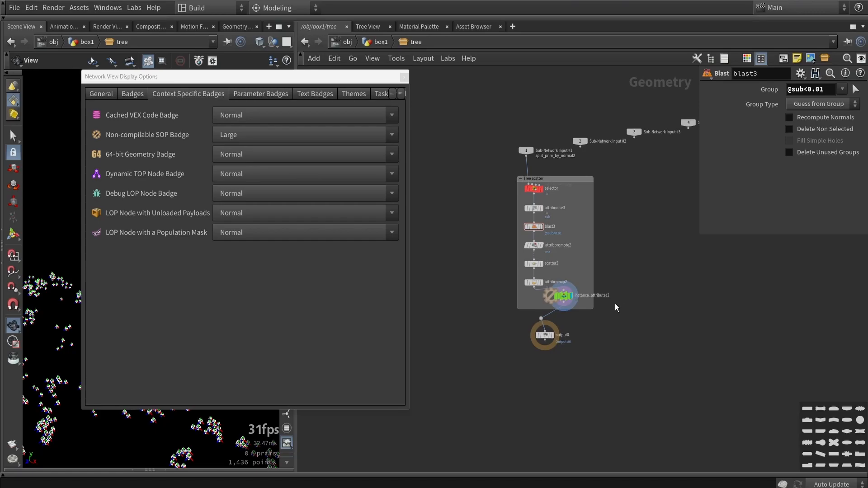
left_click(381, 41)
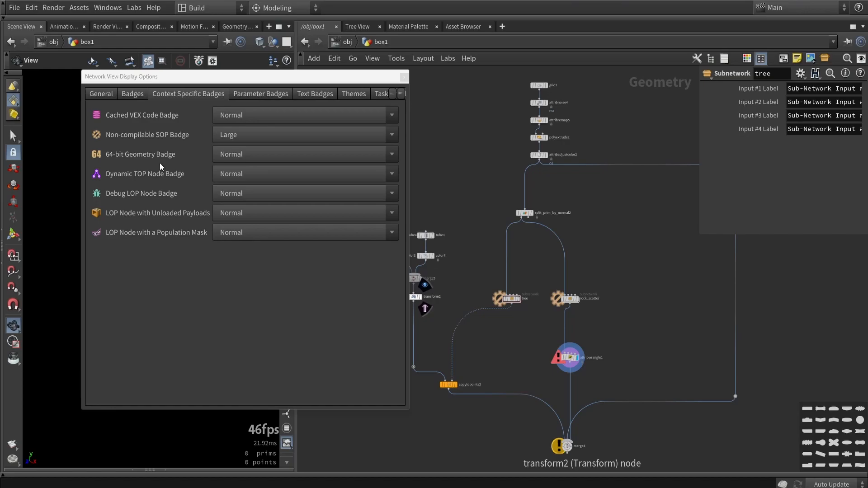
Set the HDA Unlocked Badge to Large in the general badge settings
left_click(132, 94)
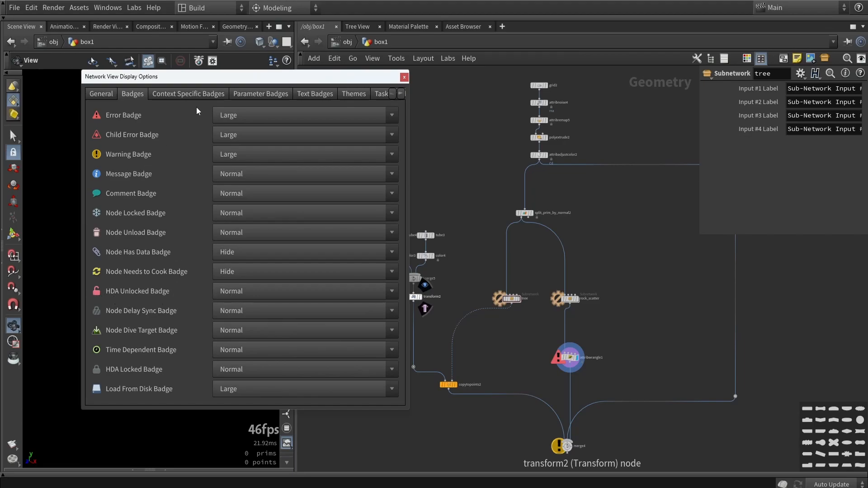
middle_click_drag(465, 418, 449, 280)
left_click(229, 291)
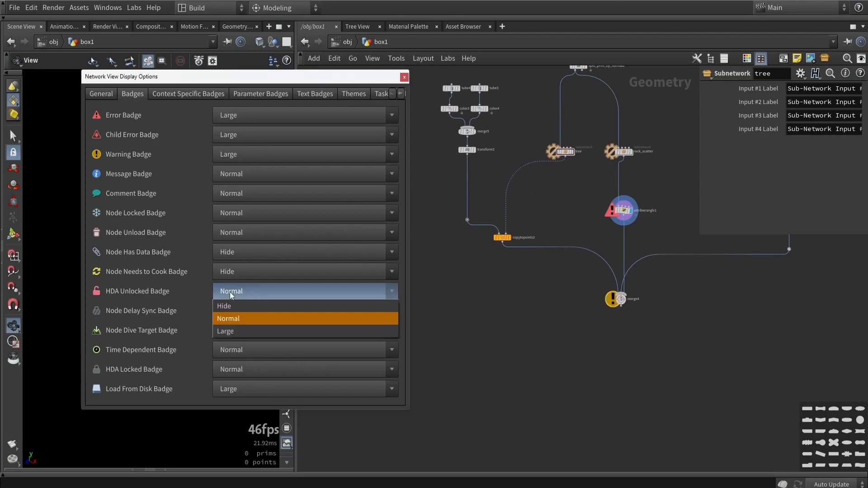
left_click(232, 331)
Paste the copied Stack_Random_Cubes asset below copytopoints2, unlock its contents for editing, and inspect its badge
key("ctrl+v")
scroll(466, 343, "up", 3)
left_click_drag(466, 343, 557, 292)
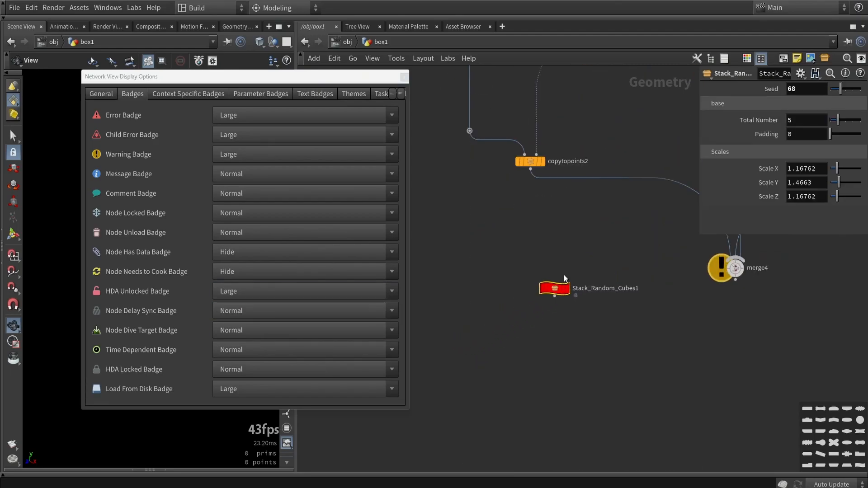
scroll(546, 289, "up", 3)
right_click(571, 294)
left_click(599, 416)
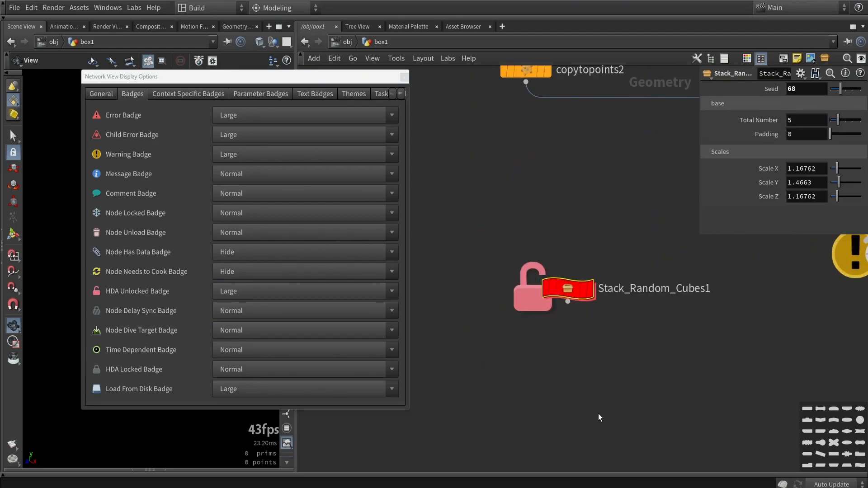
scroll(598, 374, "down", 3)
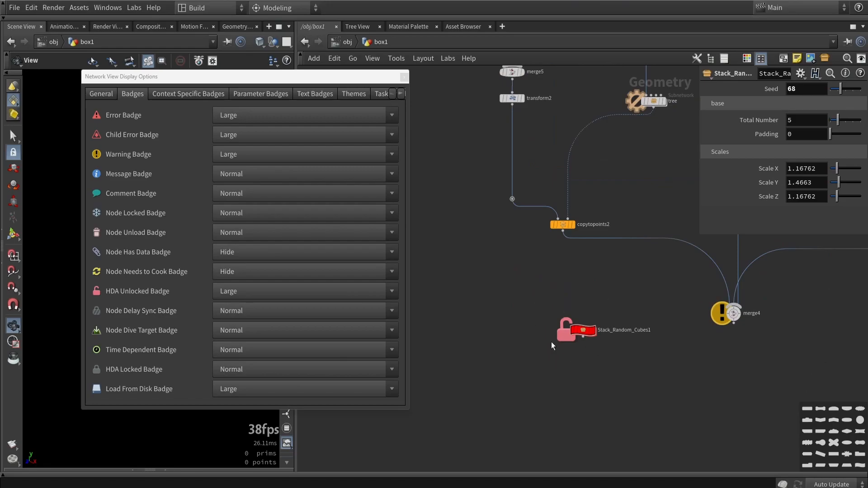
scroll(579, 334, "up", 3)
Try the HDA Unlocked Badge at Normal on Stack_Random_Cubes1, and set it back to Large
left_click(265, 291)
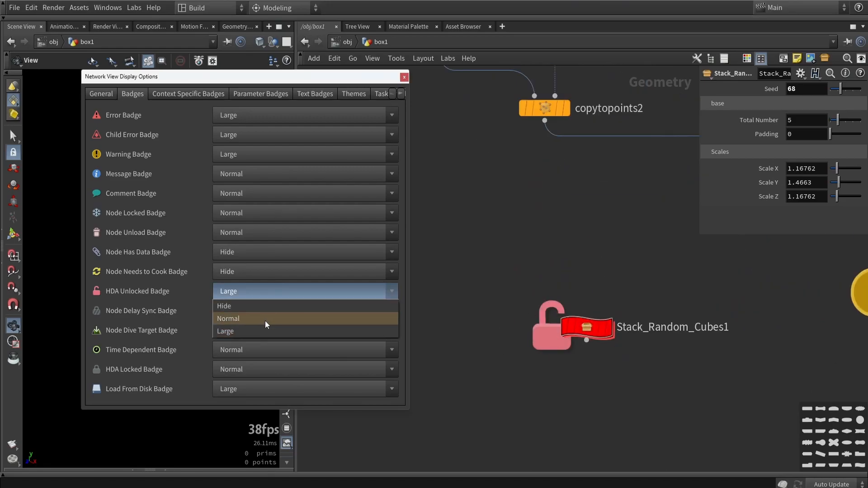
left_click(261, 320)
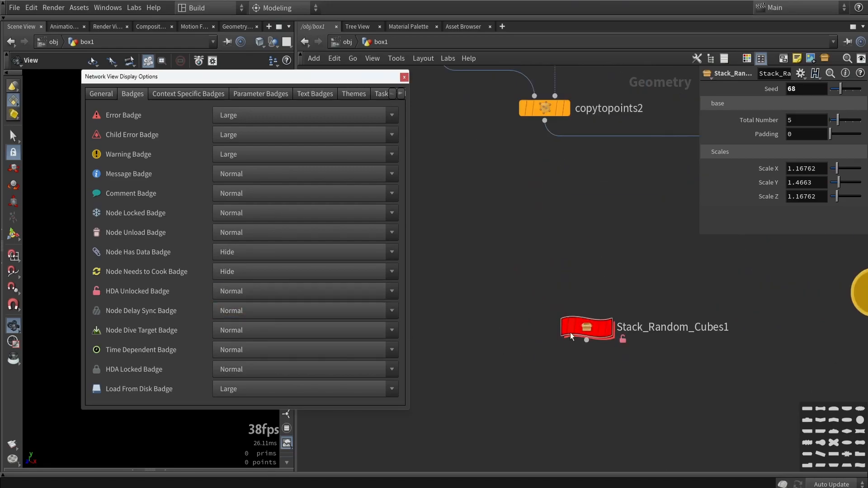
left_click(240, 298)
left_click(240, 327)
scroll(529, 384, "down", 2)
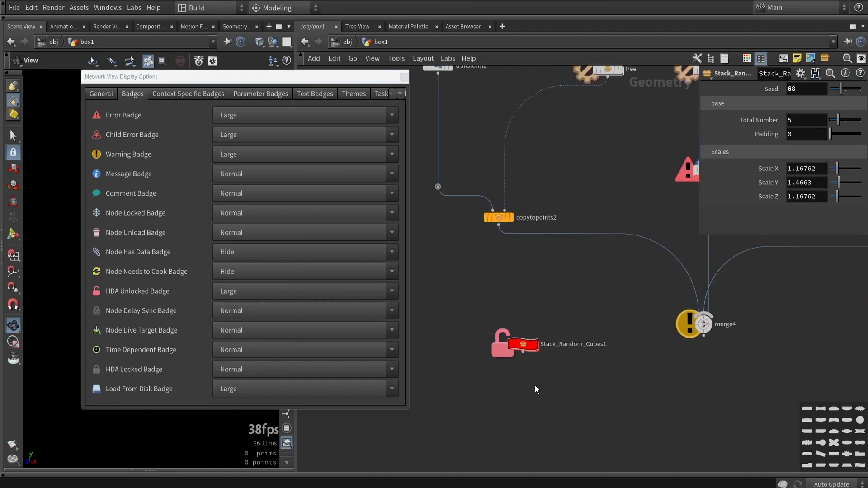
Select the unlocked Stack_Random_Cubes1 node below copytopoints2
scroll(535, 386, "down", 2)
left_click_drag(502, 320, 598, 410)
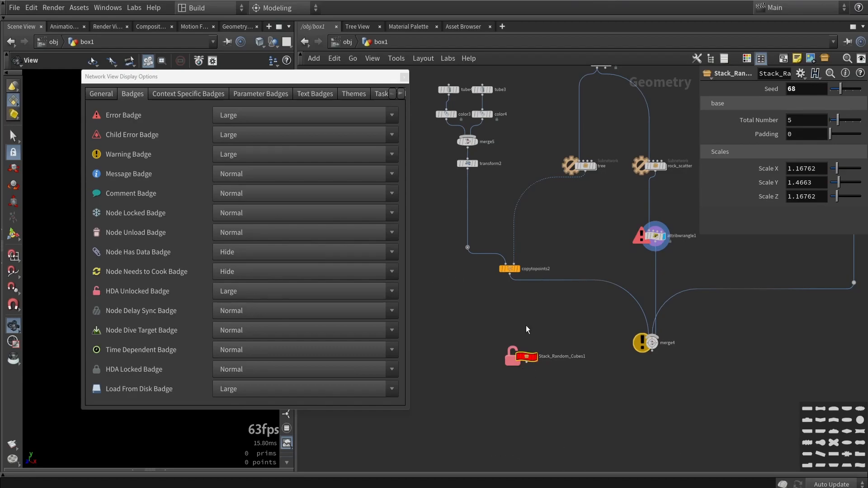
mouse_move(516, 357)
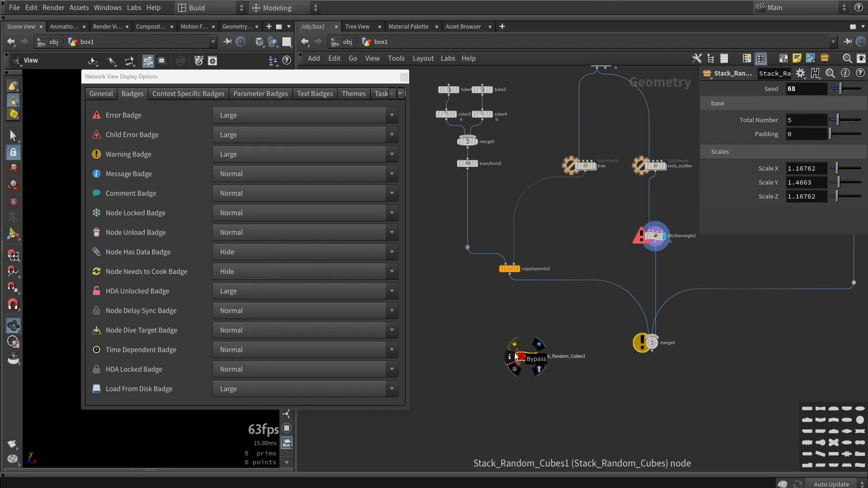